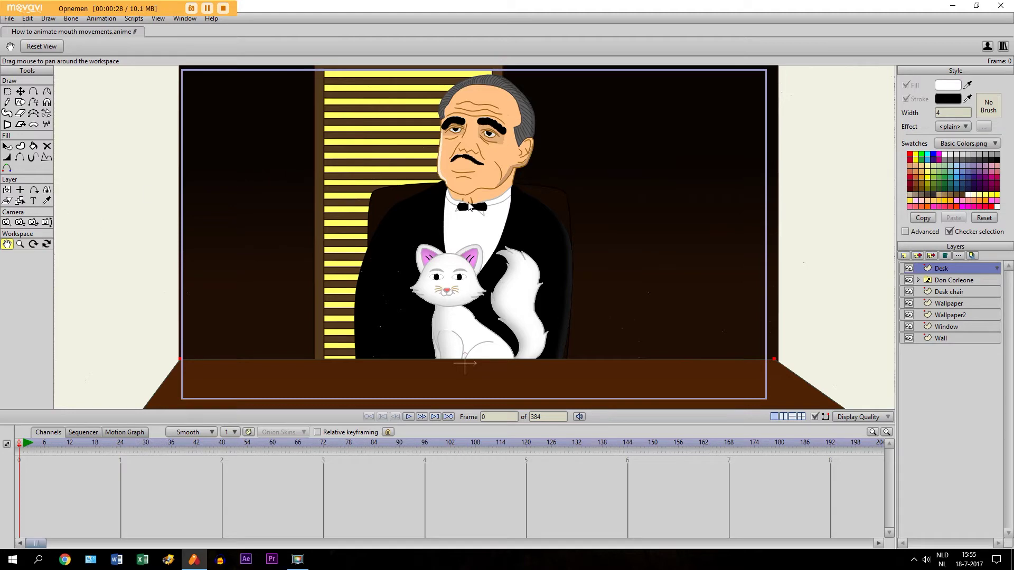
# Step: Expand the Don Corleone, Right and Head layers and select the Eyes layer inside the head
pyautogui.scroll(4, 400, 223)
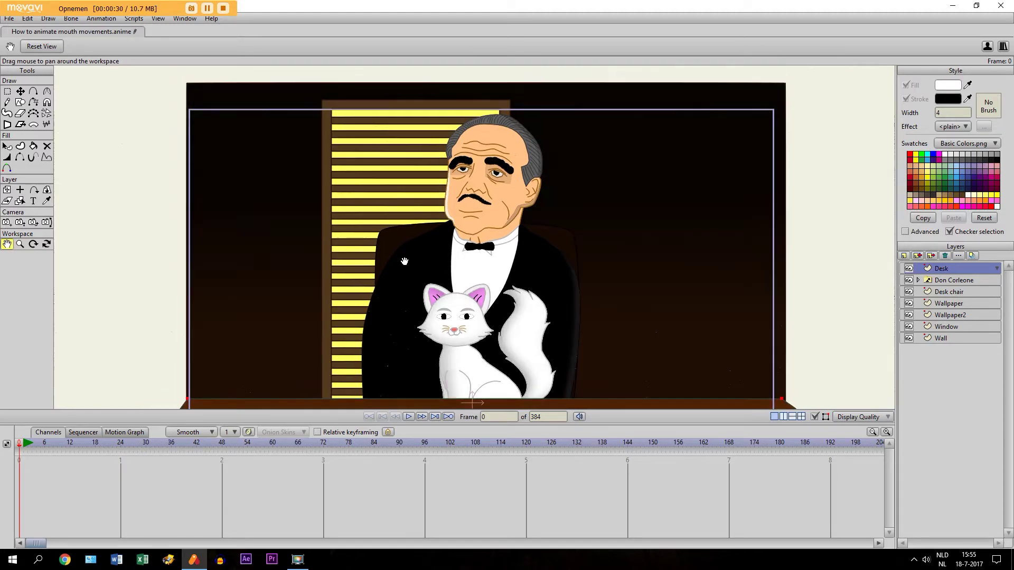
pyautogui.scroll(-3, 401, 223)
pyautogui.scroll(5, 383, 284)
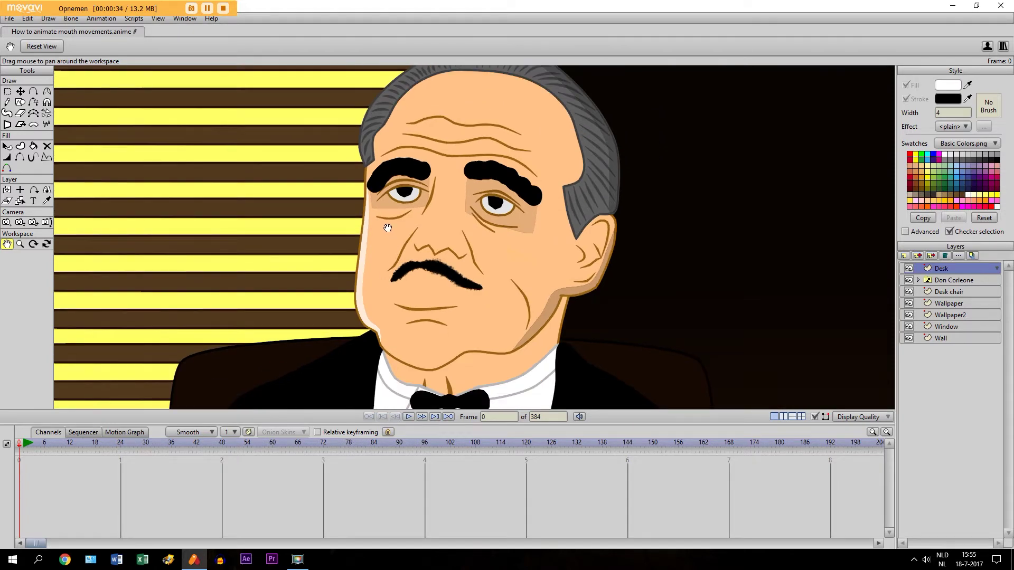
pyautogui.scroll(-1, 386, 238)
pyautogui.moveTo(385, 239); pyautogui.dragTo(385, 245)
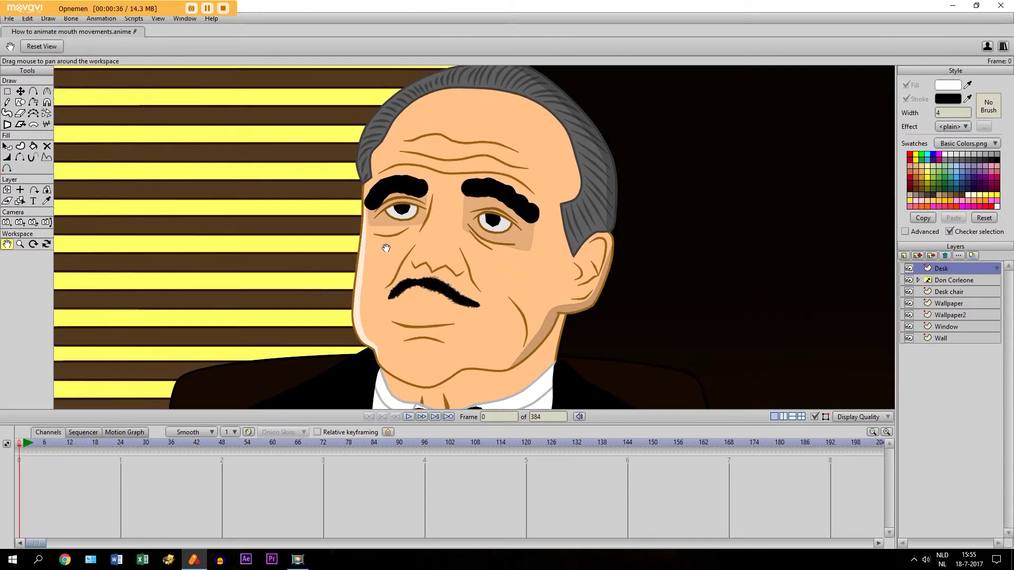
pyautogui.click(918, 280)
pyautogui.click(926, 292)
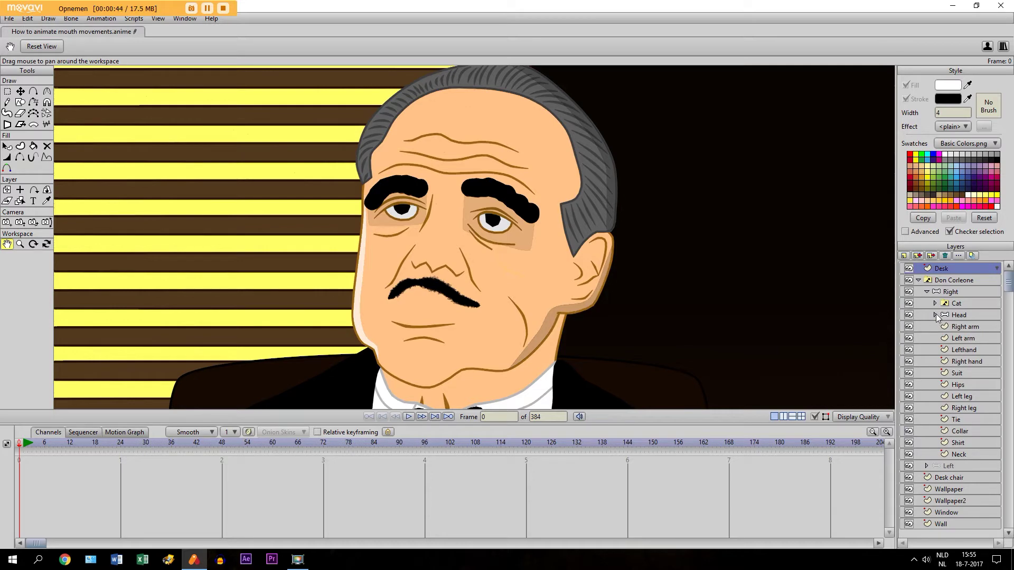
pyautogui.click(935, 315)
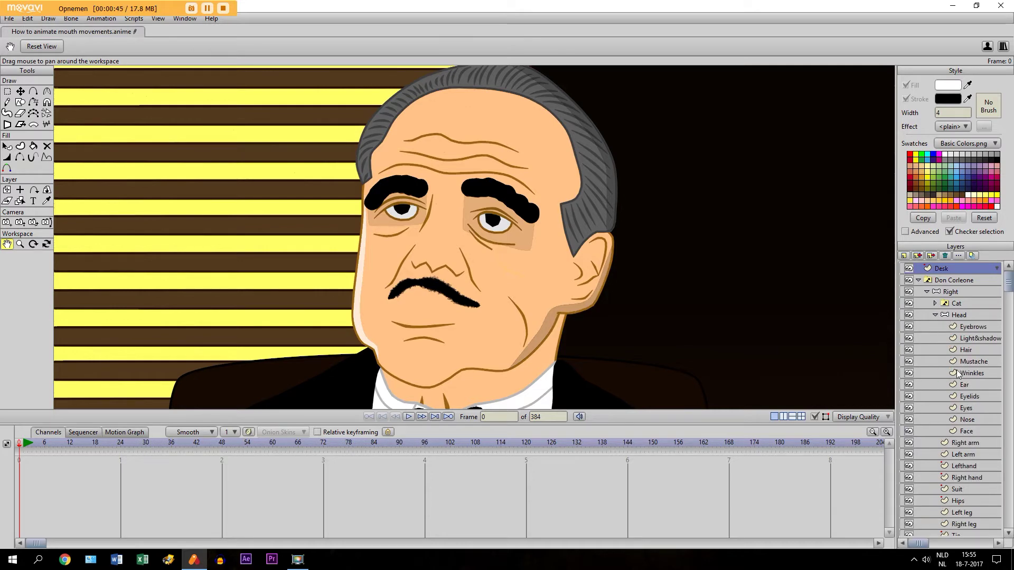
pyautogui.click(960, 411)
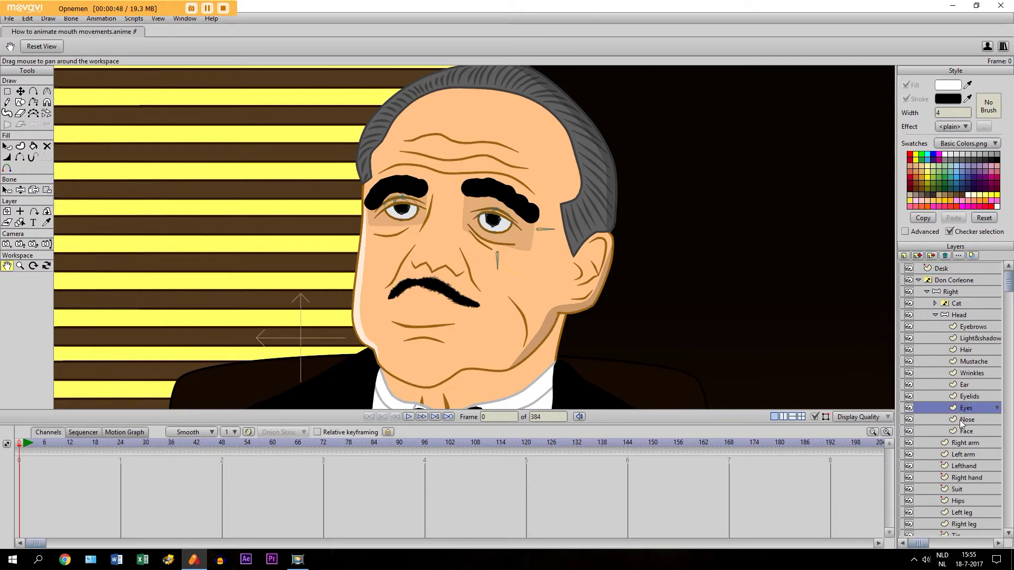
# Step: Add a bone layer named Mouth above the Eyes layer in the Head group
pyautogui.click(904, 256)
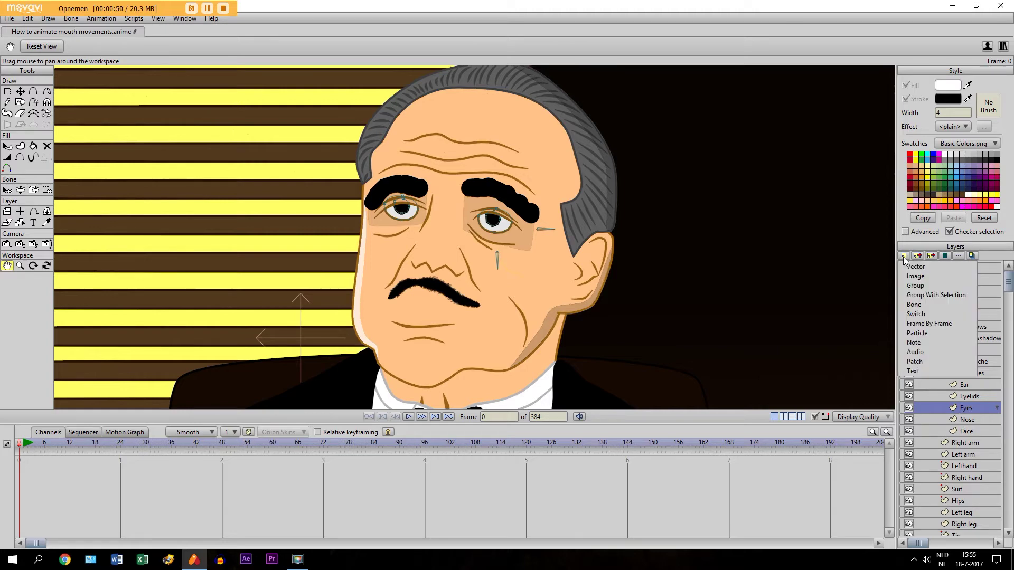
pyautogui.click(913, 306)
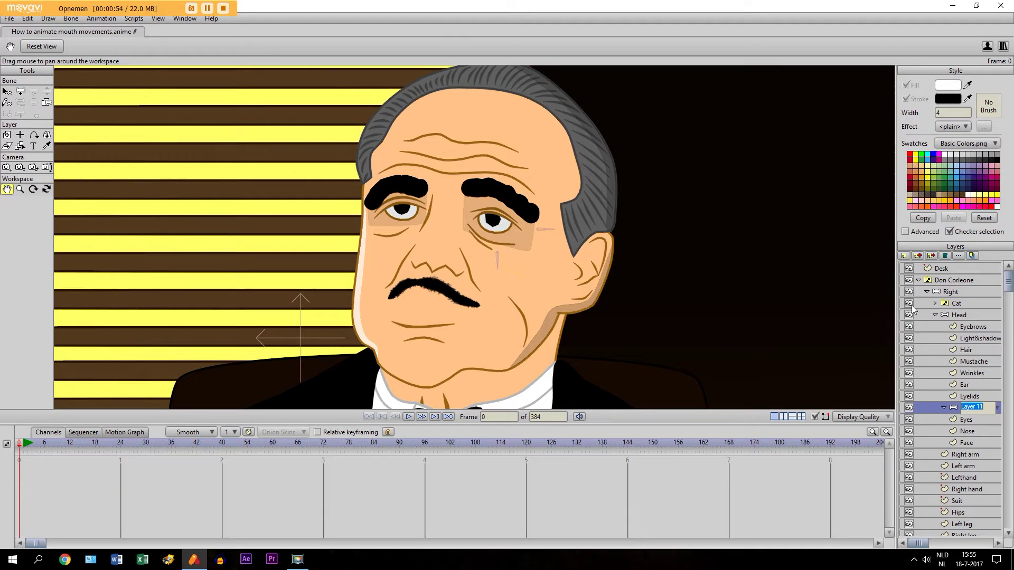
pyautogui.press('capslock')
pyautogui.write('Mouth')
pyautogui.press('Return')
# Step: Add a vector layer named Mask and move it inside the Mouth bone layer
pyautogui.click(904, 260)
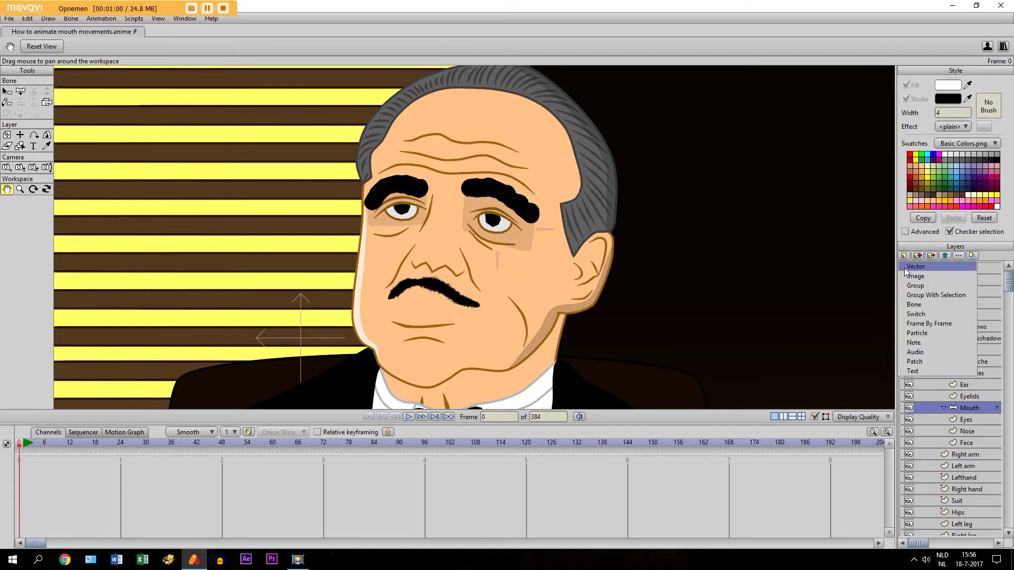
pyautogui.click(904, 268)
pyautogui.press('capslock')
pyautogui.write('Ma')
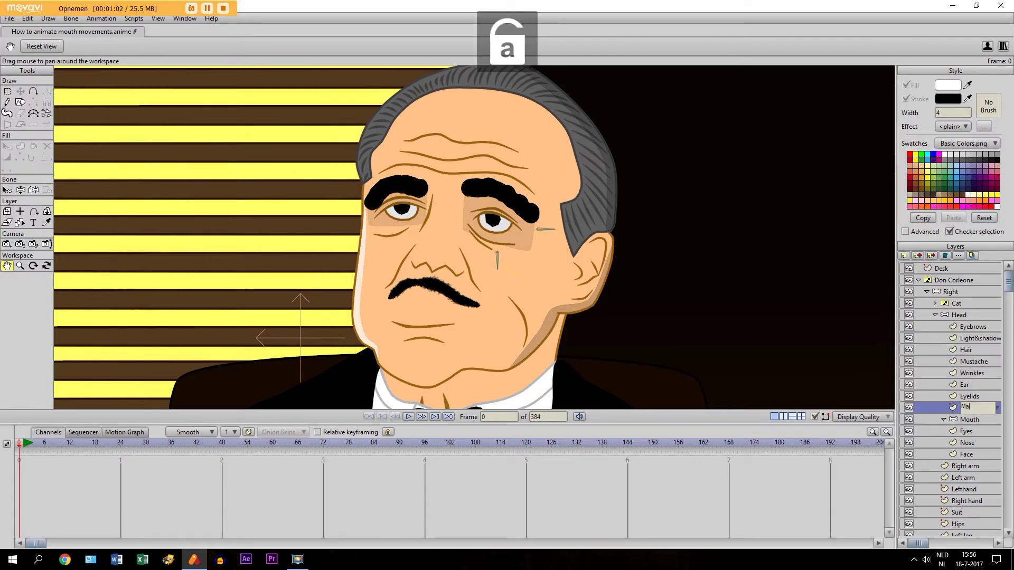
pyautogui.write('sk')
pyautogui.press('Return')
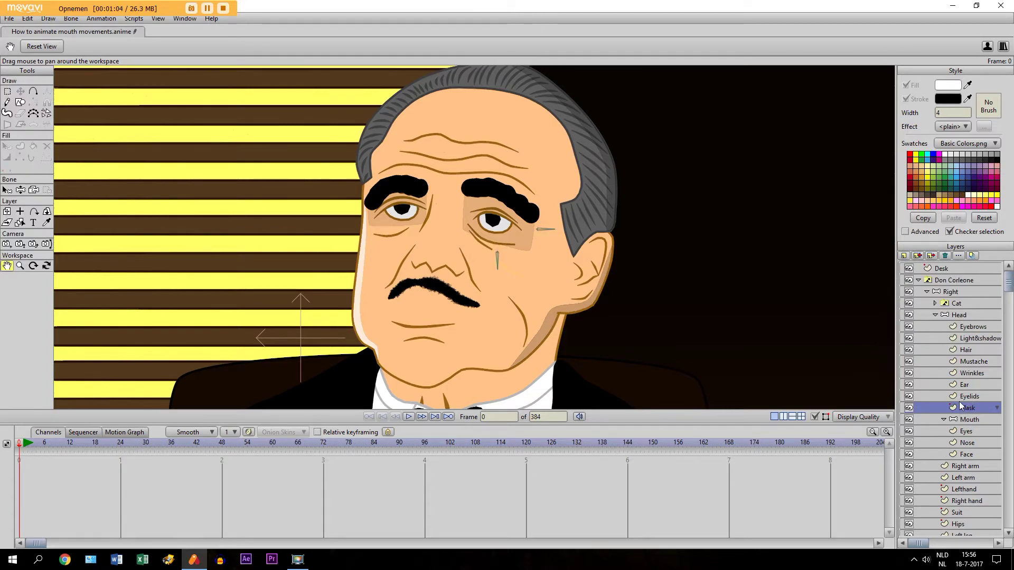
pyautogui.moveTo(964, 411); pyautogui.dragTo(972, 420)
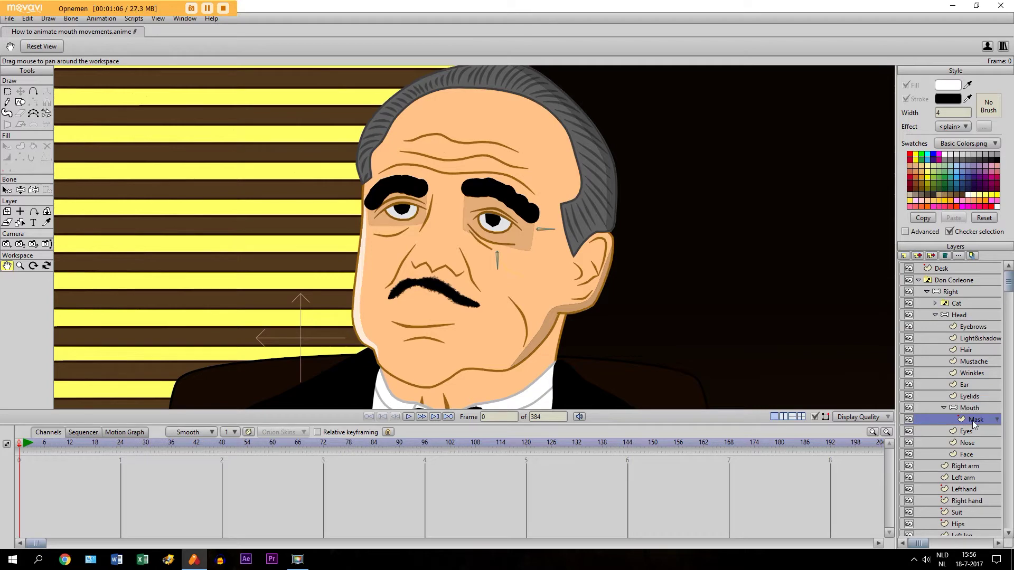
# Step: Draw a wide oval with white fill and a black stroke of width 2 just below the mustache on the Mask layer
pyautogui.scroll(2, 387, 278)
pyautogui.moveTo(386, 278); pyautogui.dragTo(463, 246)
pyautogui.scroll(3, 401, 219)
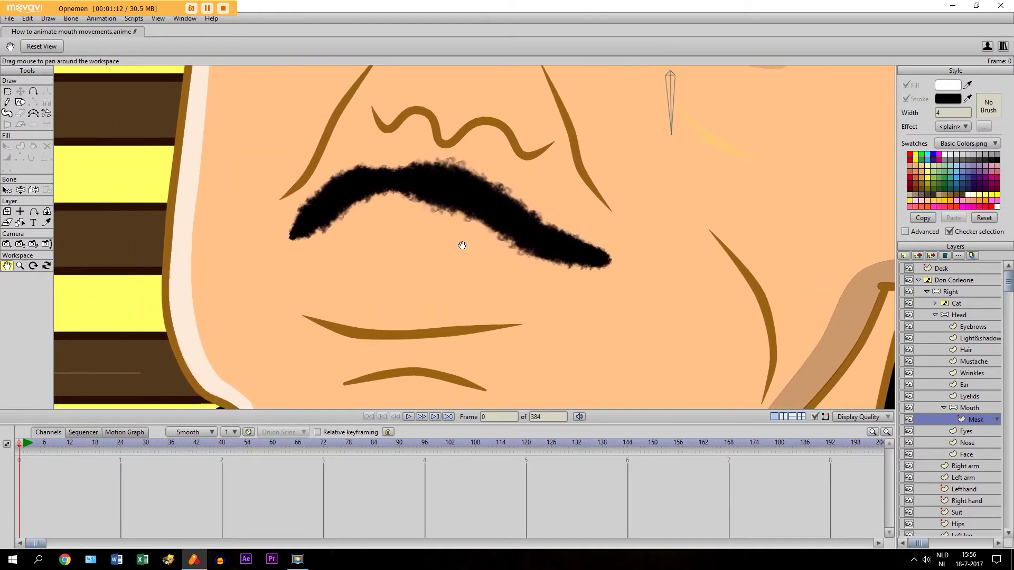
pyautogui.click(20, 102)
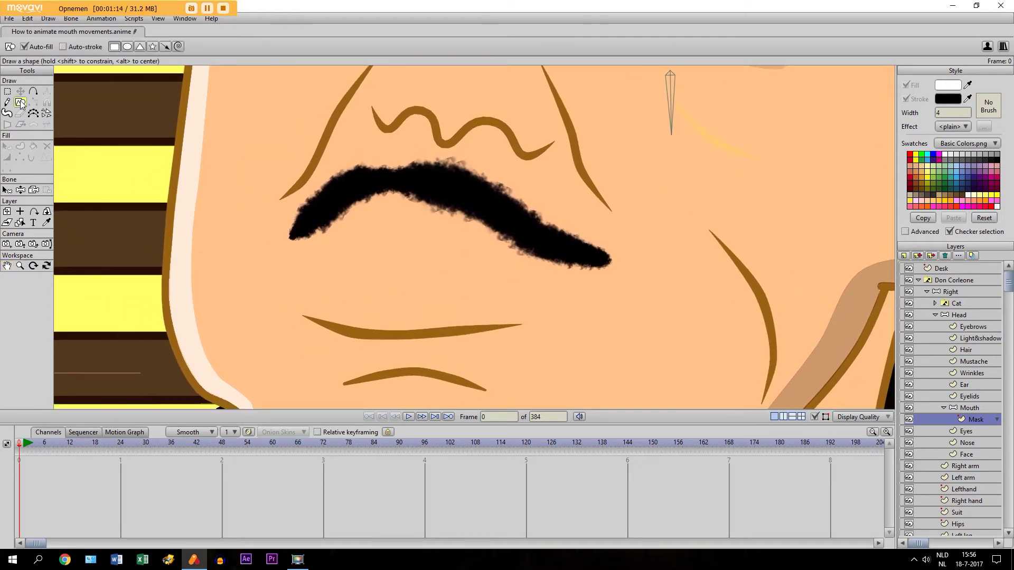
pyautogui.click(127, 47)
pyautogui.moveTo(942, 115); pyautogui.dragTo(936, 115)
pyautogui.press('Return')
pyautogui.moveTo(327, 245); pyautogui.dragTo(506, 303)
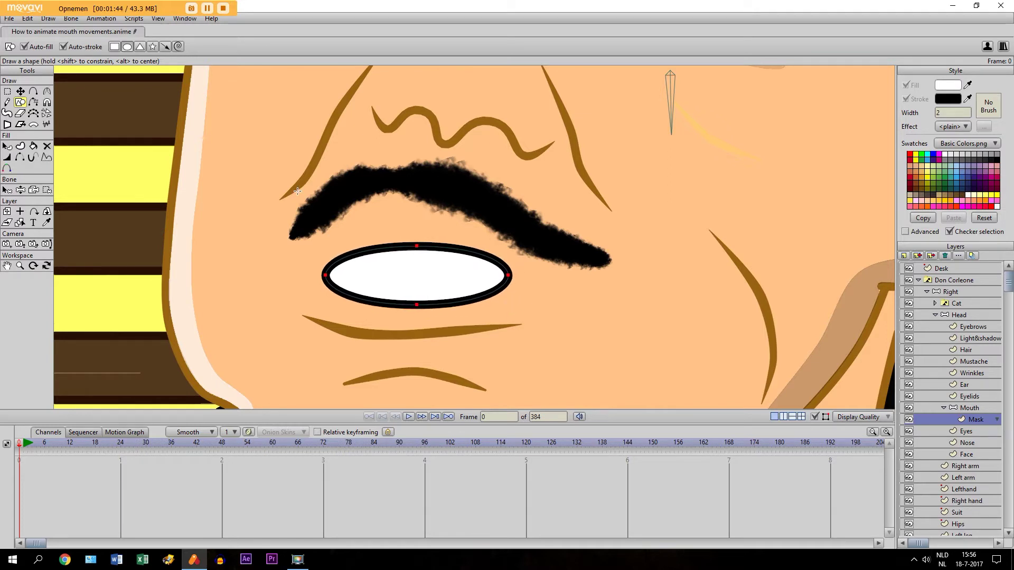
# Step: Flatten the mask oval into a thin closed-mouth arc by moving its bottom, right and top points
pyautogui.click(20, 91)
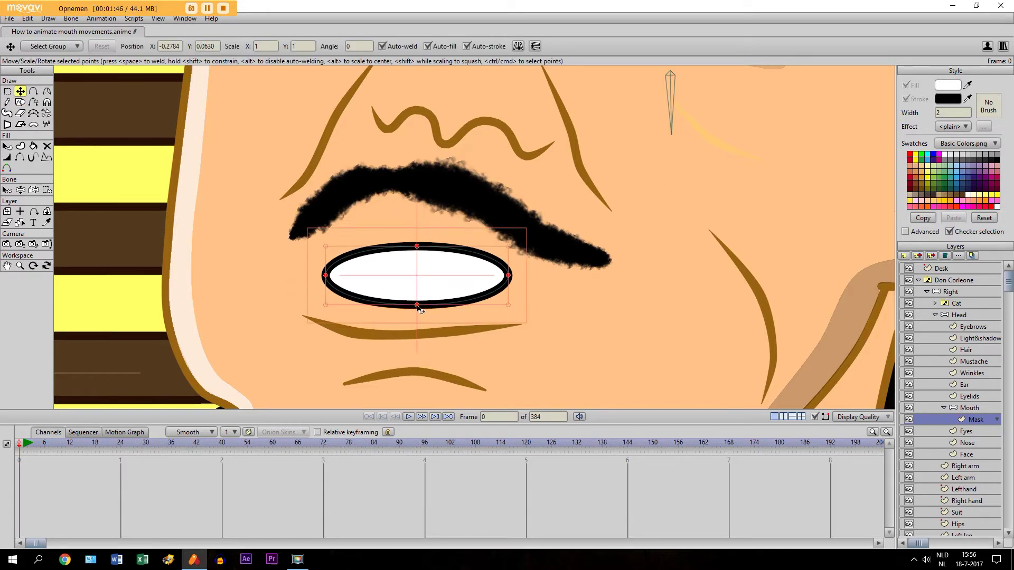
pyautogui.moveTo(417, 305); pyautogui.dragTo(375, 255)
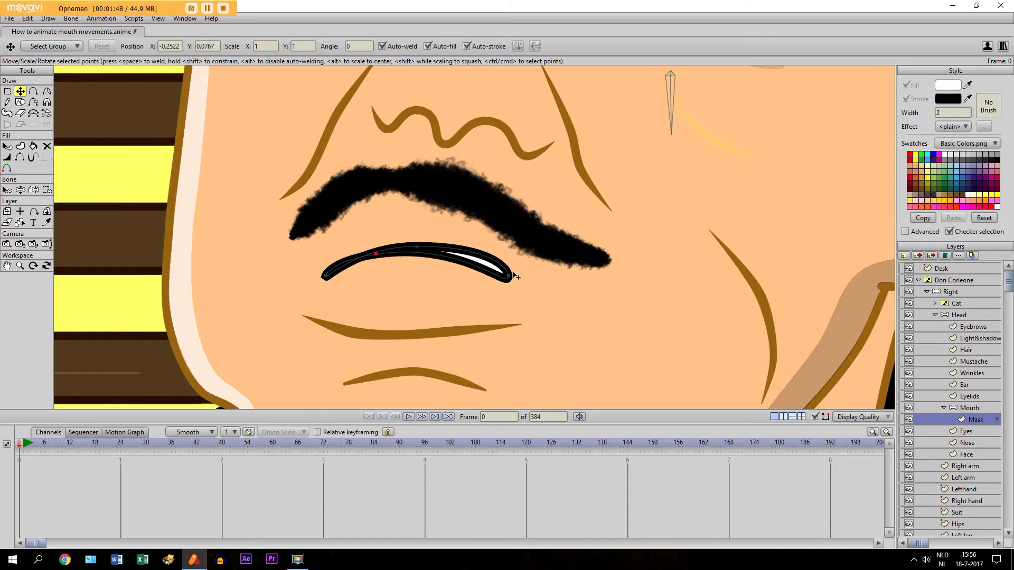
pyautogui.moveTo(516, 276); pyautogui.dragTo(510, 283)
pyautogui.moveTo(422, 256); pyautogui.dragTo(425, 265)
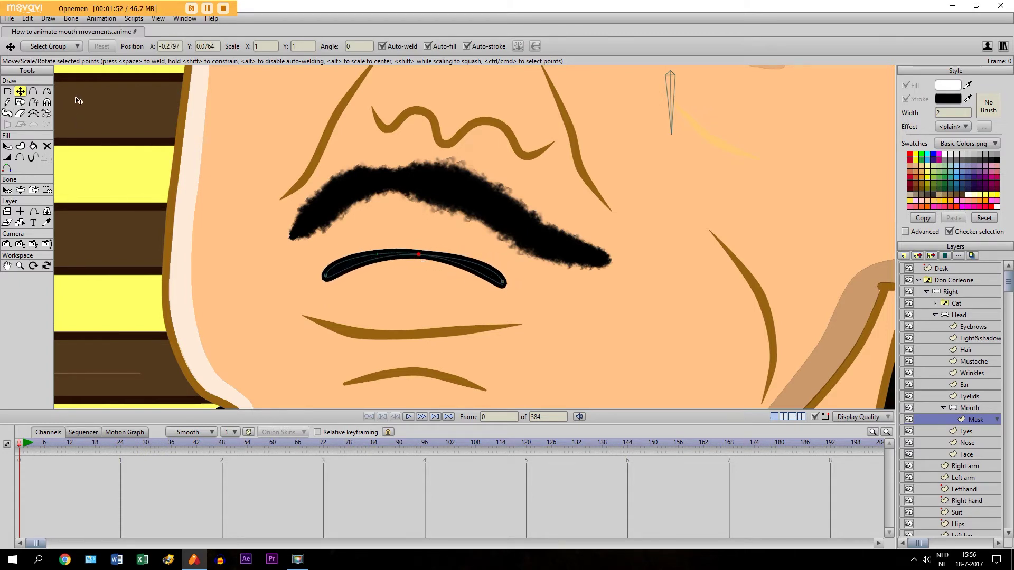
# Step: Sharpen both end points of the mask arc by setting their curvature to 0
pyautogui.click(47, 90)
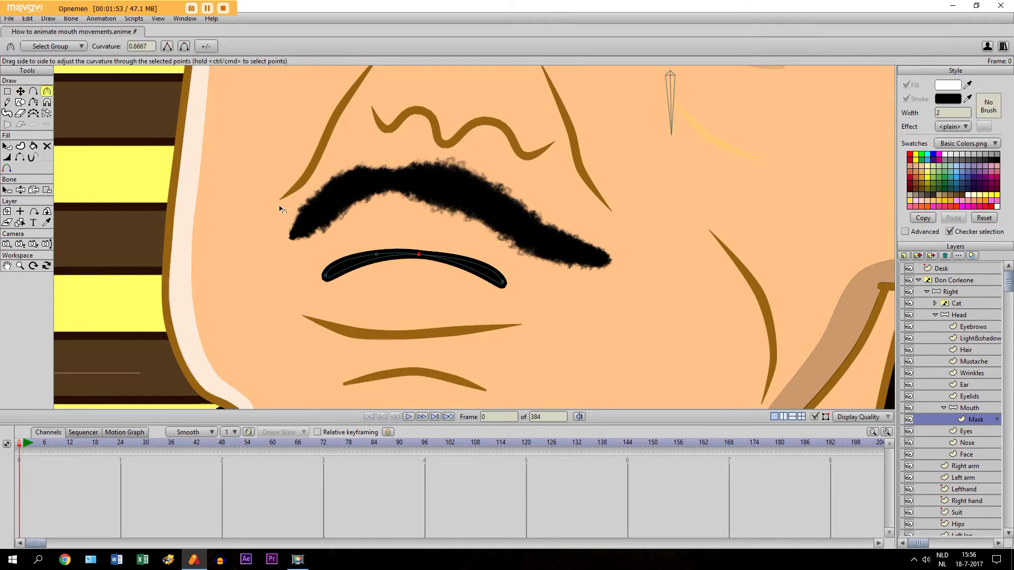
pyautogui.click(326, 277)
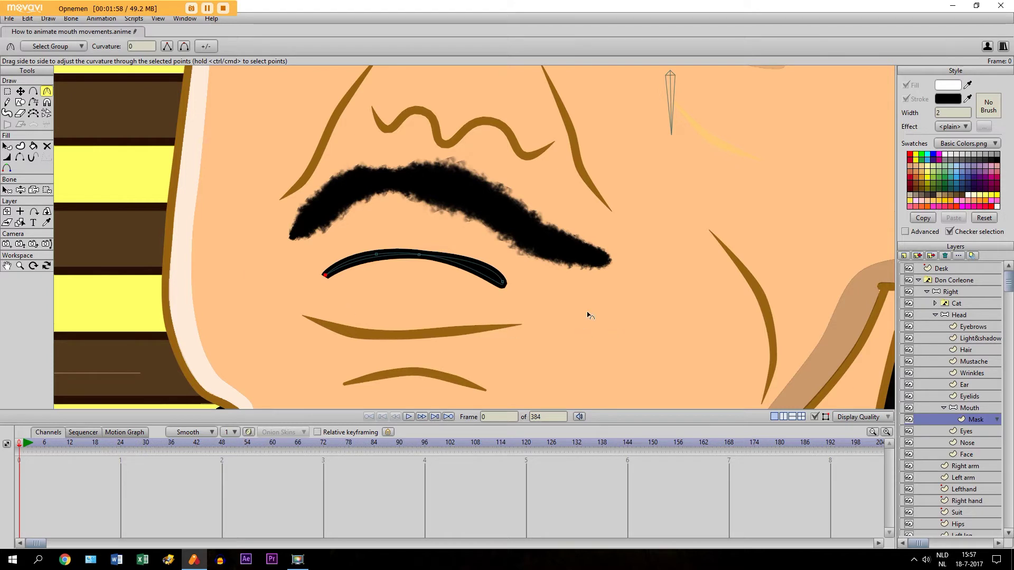
pyautogui.click(501, 283)
pyautogui.click(325, 275)
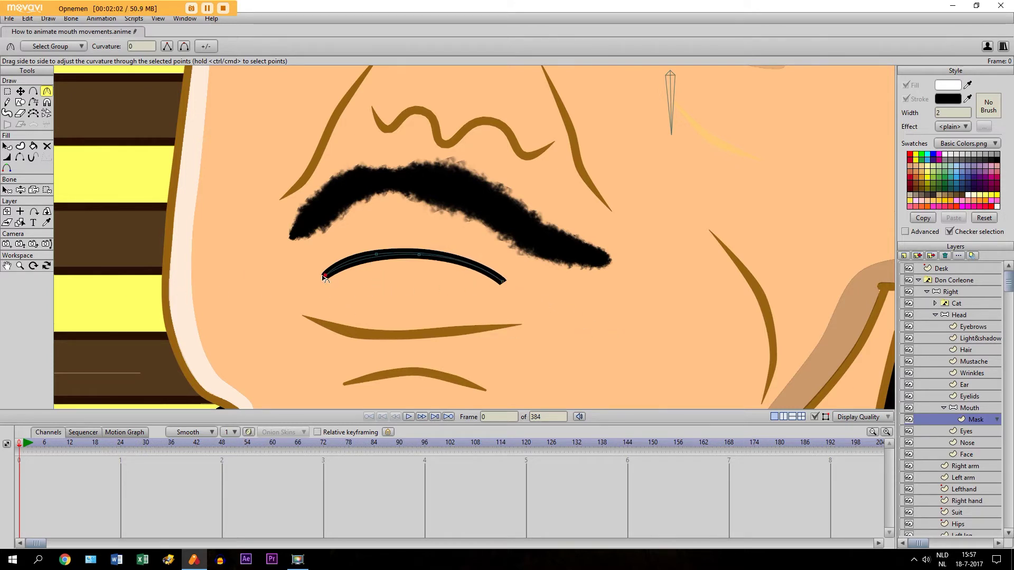
# Step: Nudge the left middle point of the mask arc slightly down and preview the mouth line without its construction overlays
pyautogui.click(7, 92)
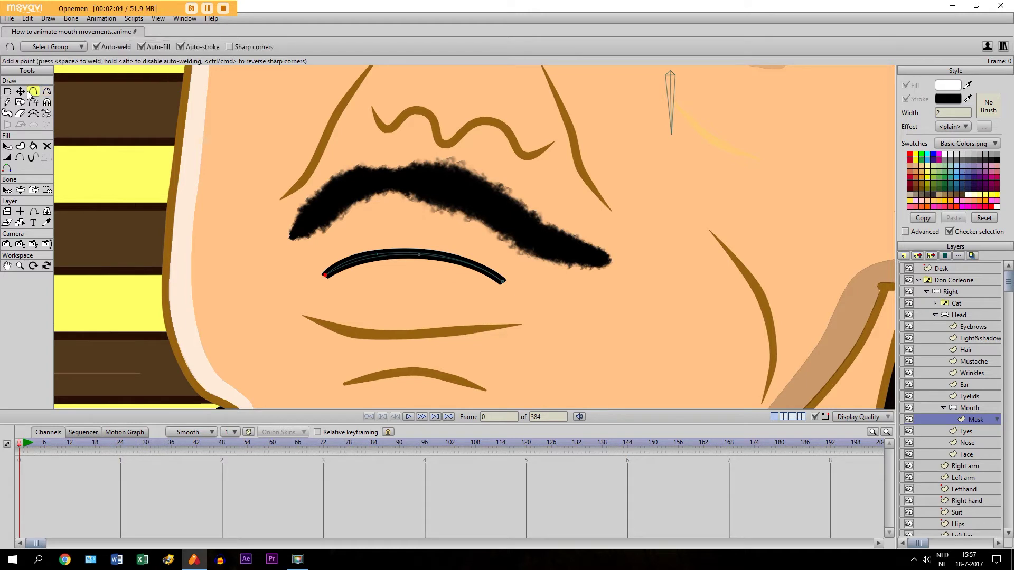
pyautogui.click(20, 91)
pyautogui.moveTo(376, 254); pyautogui.dragTo(379, 256)
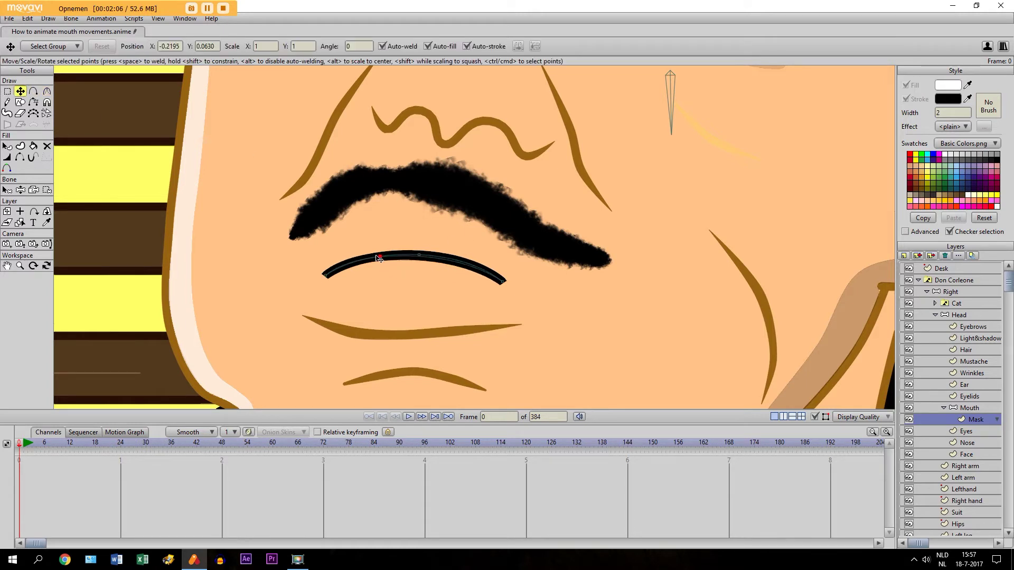
pyautogui.click(816, 419)
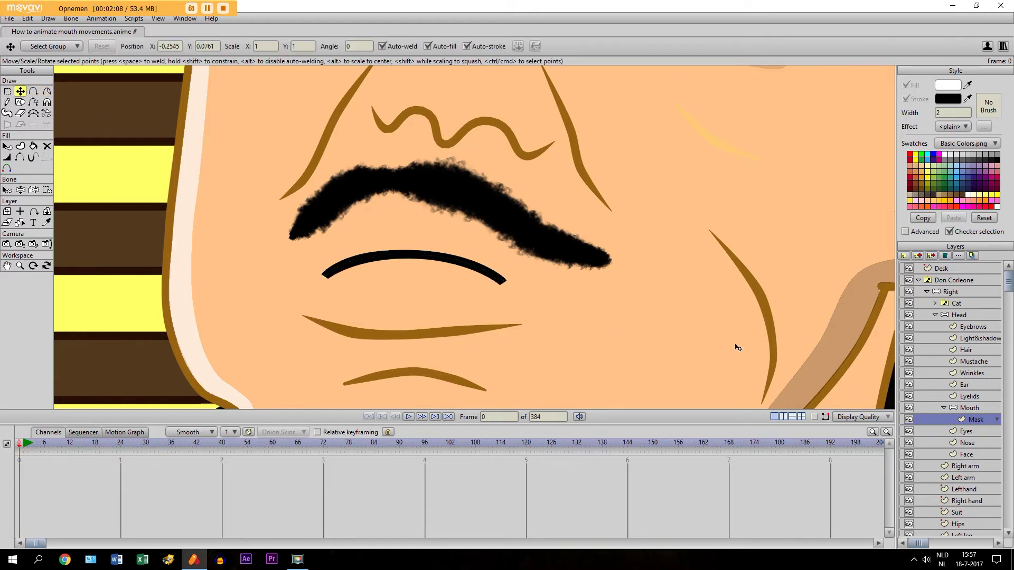
pyautogui.scroll(-5, 675, 322)
pyautogui.scroll(2, 573, 256)
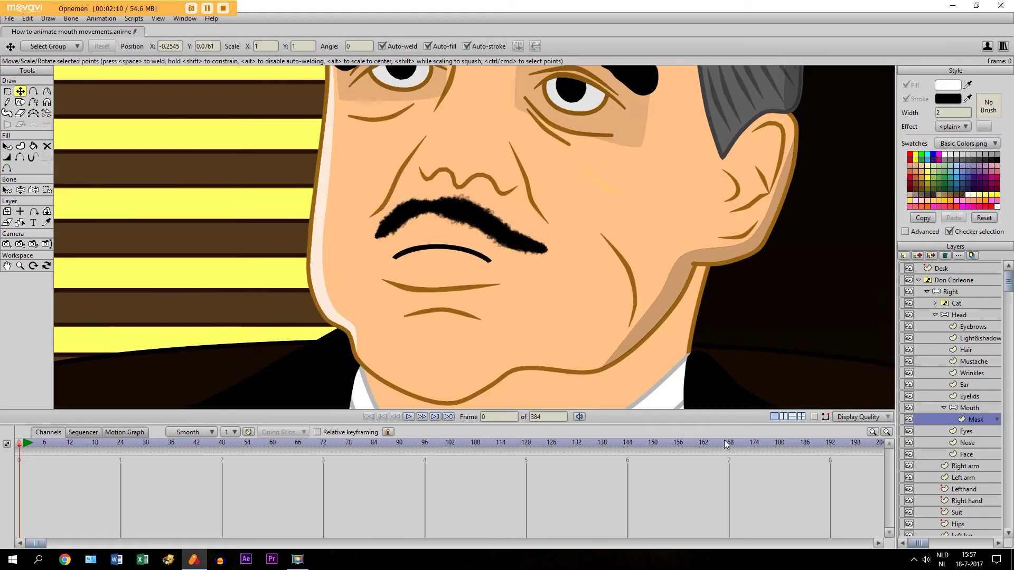
pyautogui.click(815, 417)
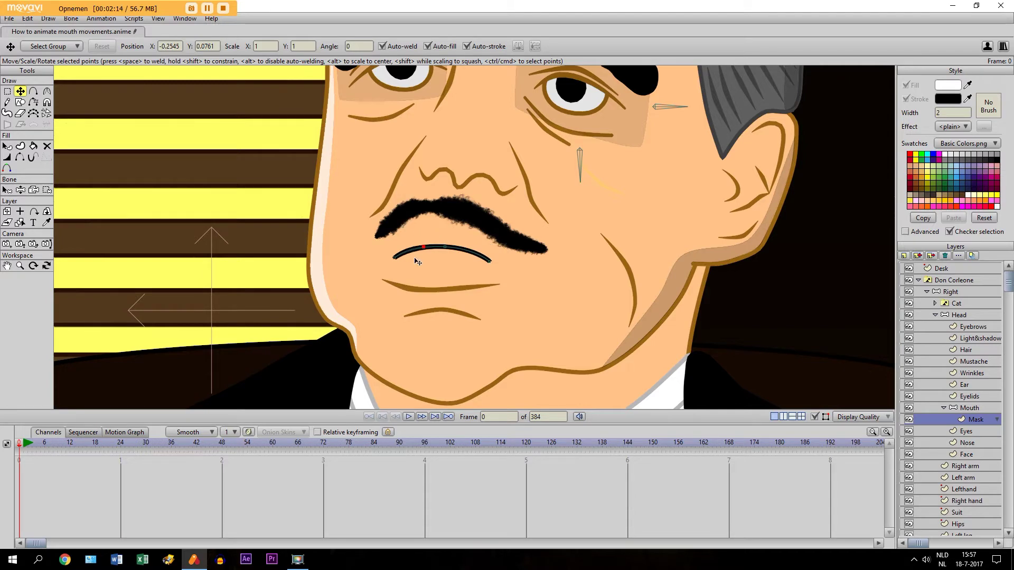
# Step: Add a vector layer named Lips above Mask inside the Mouth bone layer
pyautogui.scroll(2, 414, 260)
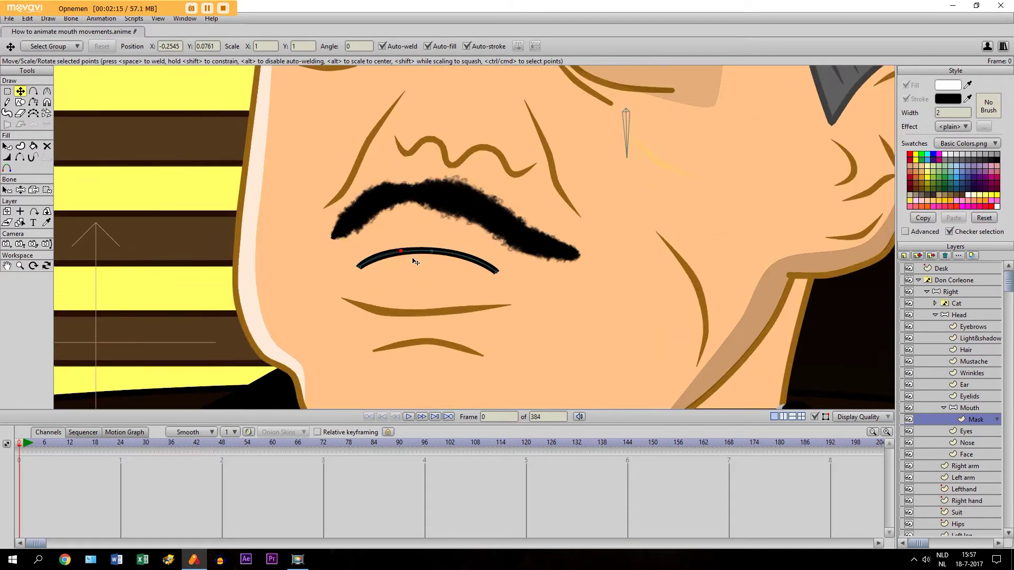
pyautogui.click(905, 256)
pyautogui.click(912, 266)
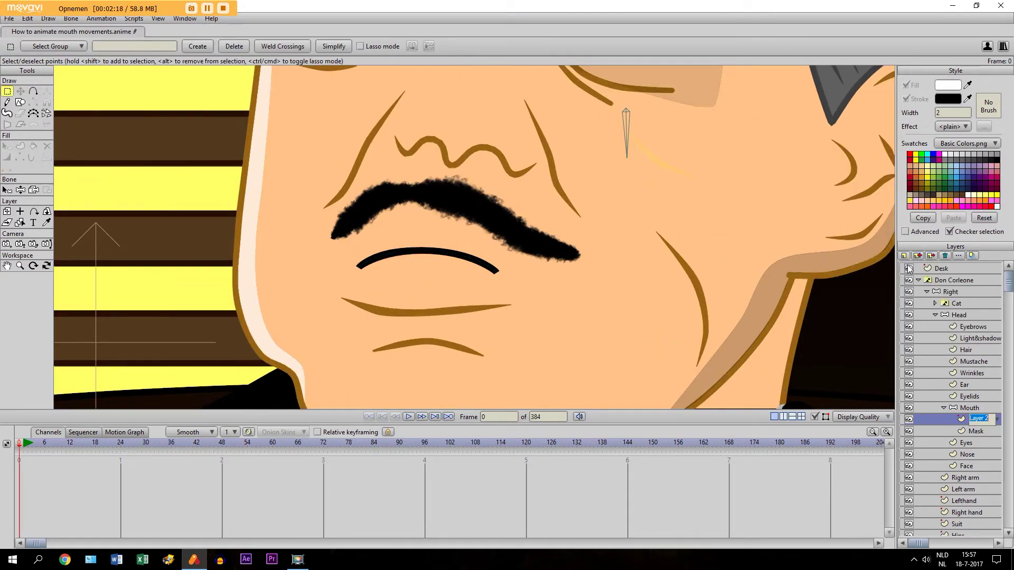
pyautogui.press('capslock')
pyautogui.write('L')
pyautogui.press('capslock')
pyautogui.write('ips')
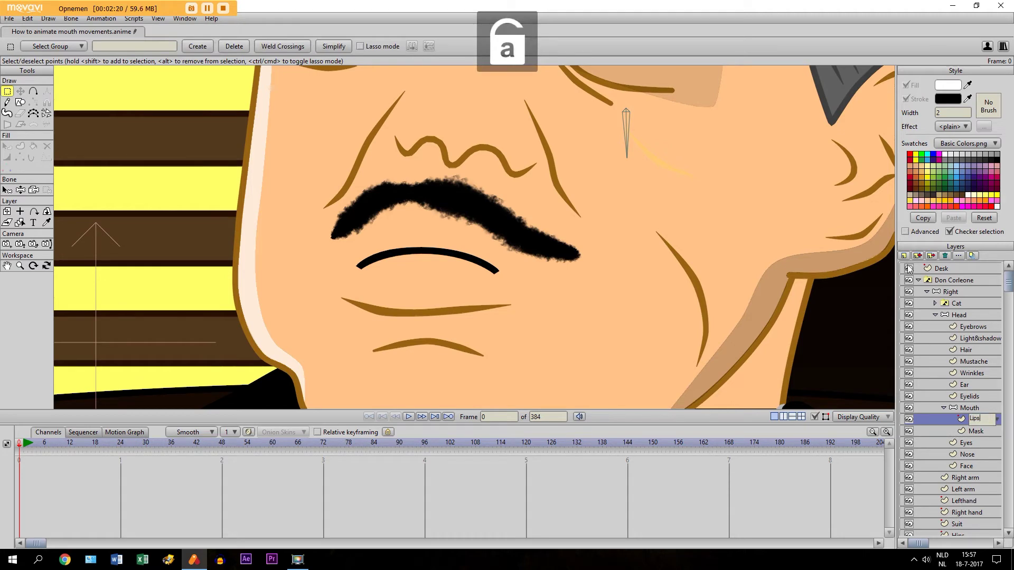
pyautogui.press('Return')
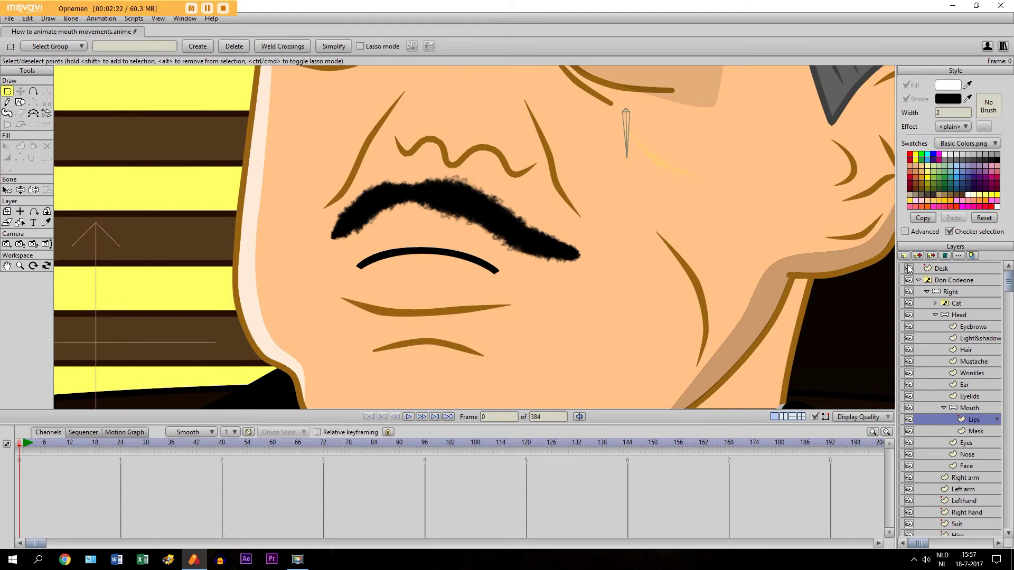
# Step: Copy the face's fill and stroke colours with the eyedropper and change the fill to a deeper orange skin tone
pyautogui.click(46, 222)
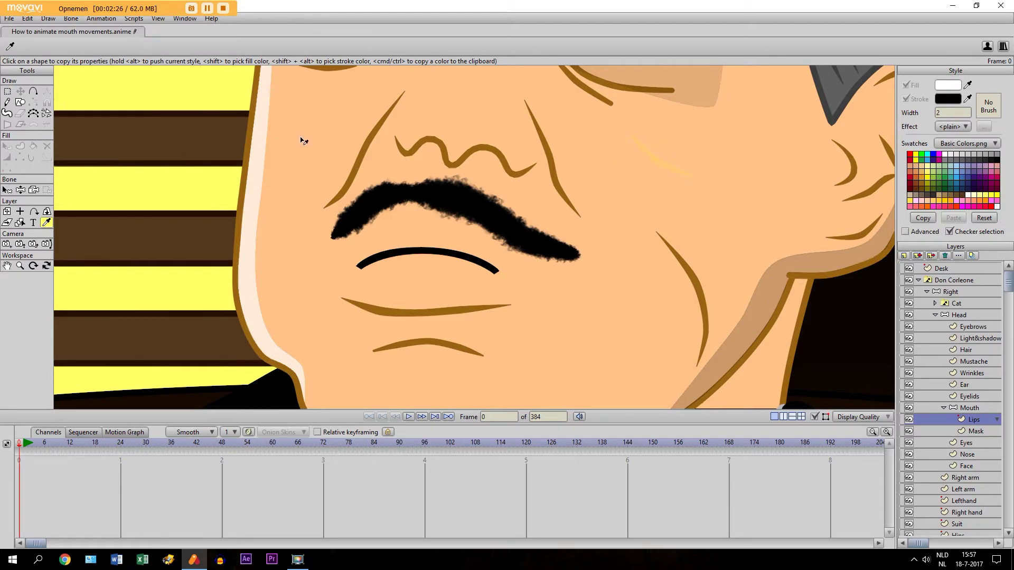
pyautogui.click(309, 163)
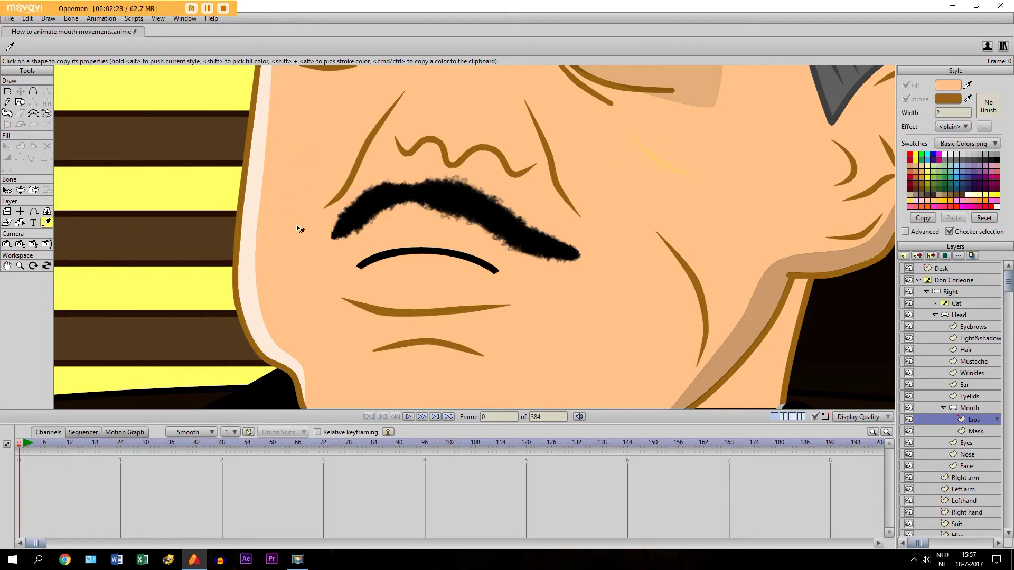
pyautogui.click(943, 85)
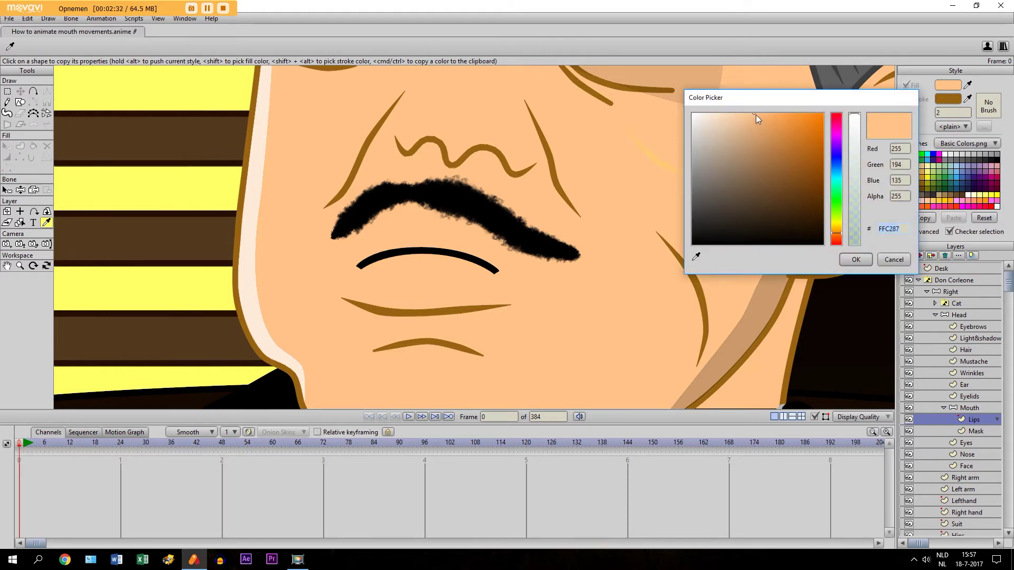
pyautogui.moveTo(763, 115); pyautogui.dragTo(774, 117)
pyautogui.click(855, 260)
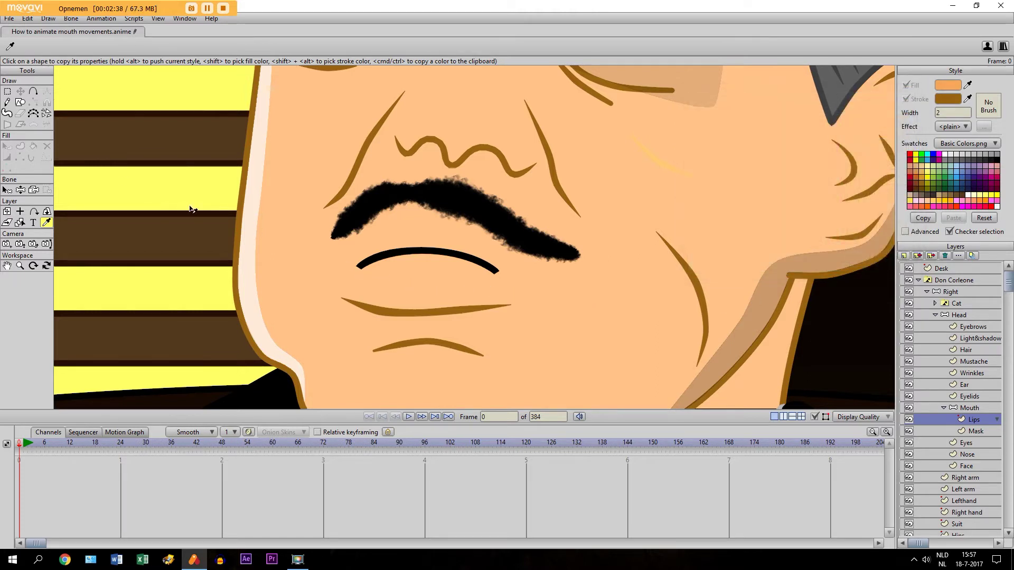
# Step: Draw a closed upper-lip outline with a dip in the middle, from corner to corner and back along the mouth line
pyautogui.click(33, 93)
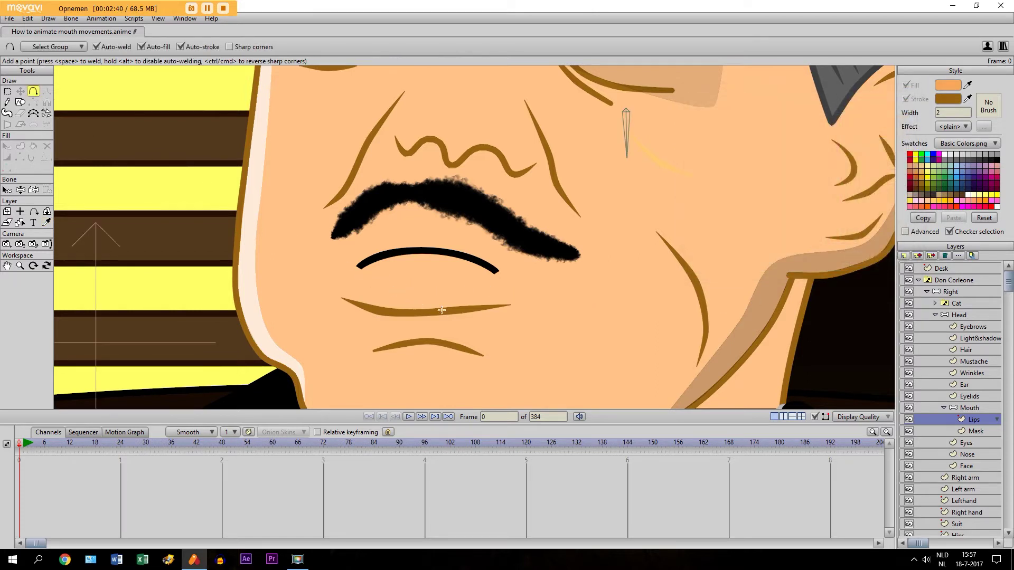
pyautogui.scroll(1, 302, 266)
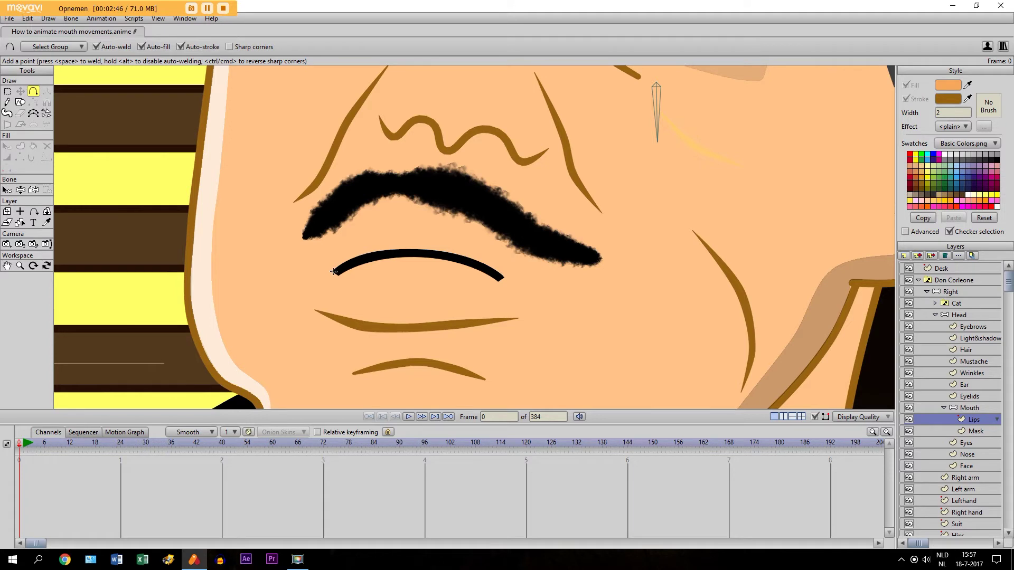
pyautogui.moveTo(334, 272); pyautogui.dragTo(362, 241)
pyautogui.click(396, 229)
pyautogui.click(412, 238)
pyautogui.click(434, 227)
pyautogui.click(462, 231)
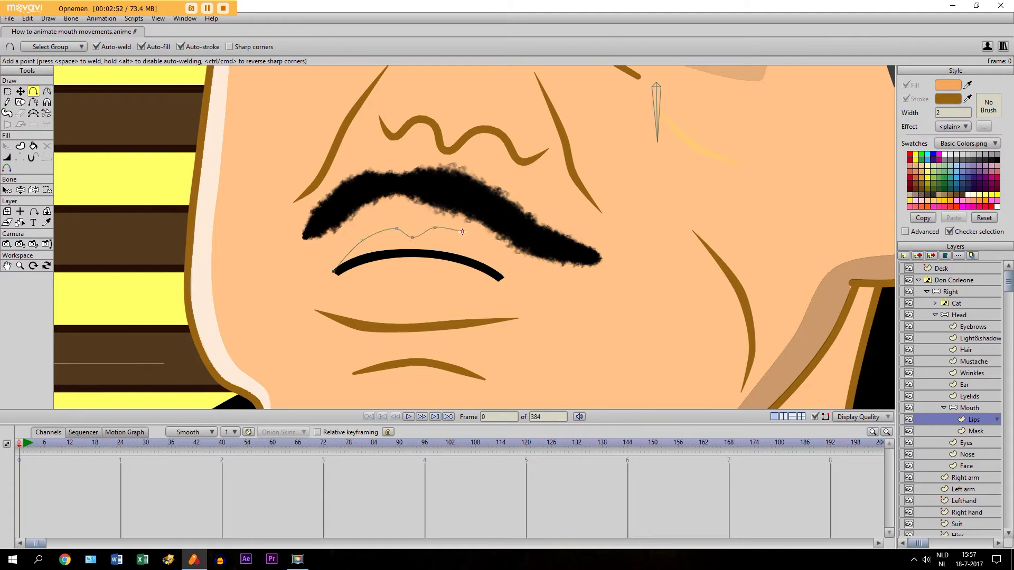
pyautogui.click(483, 247)
pyautogui.click(500, 280)
pyautogui.click(449, 256)
pyautogui.click(376, 257)
pyautogui.click(333, 271)
# Step: Duplicate the upper-lip shape, flip the copy vertically and place it beneath the mouth line as the lower lip
pyautogui.press('t')
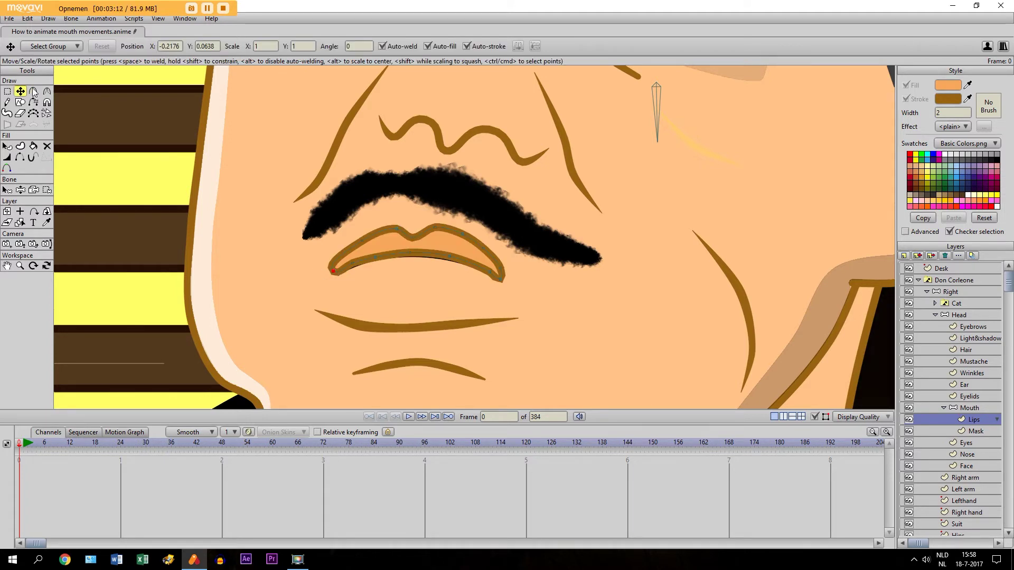
pyautogui.hotkey('ctrl', 'a')
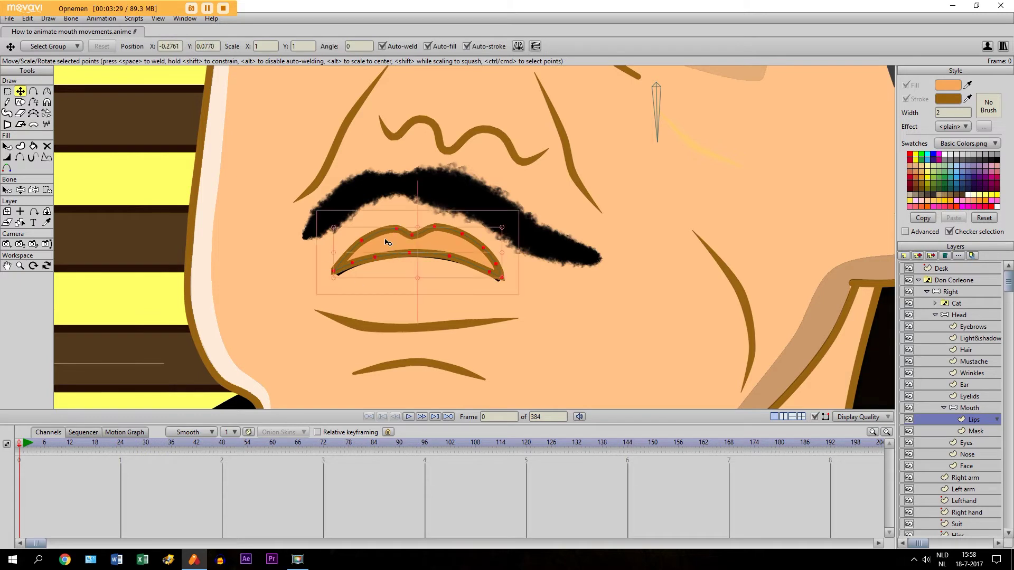
pyautogui.click(26, 20)
pyautogui.click(27, 21)
pyautogui.click(27, 21)
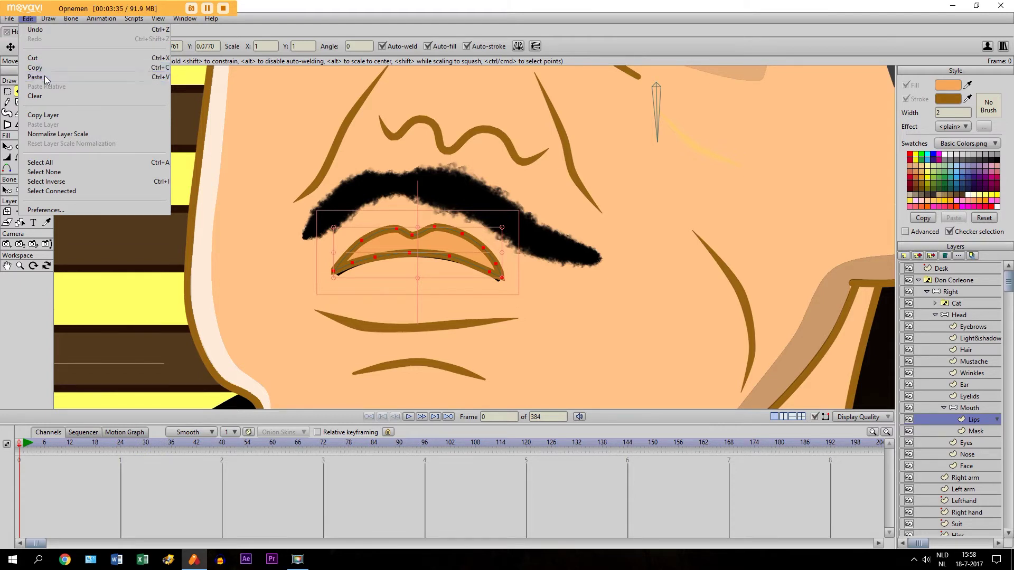
pyautogui.click(35, 67)
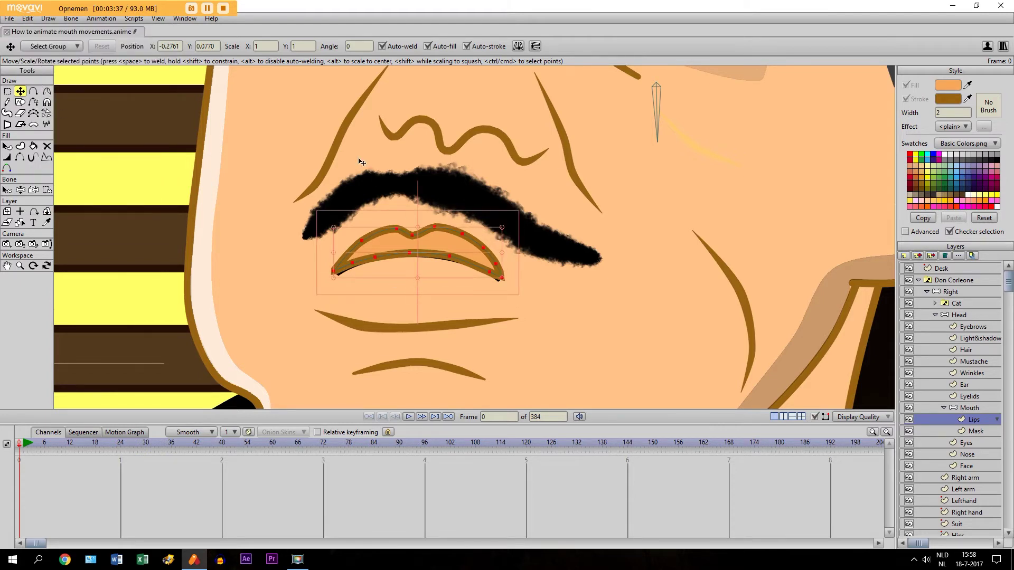
pyautogui.click(535, 46)
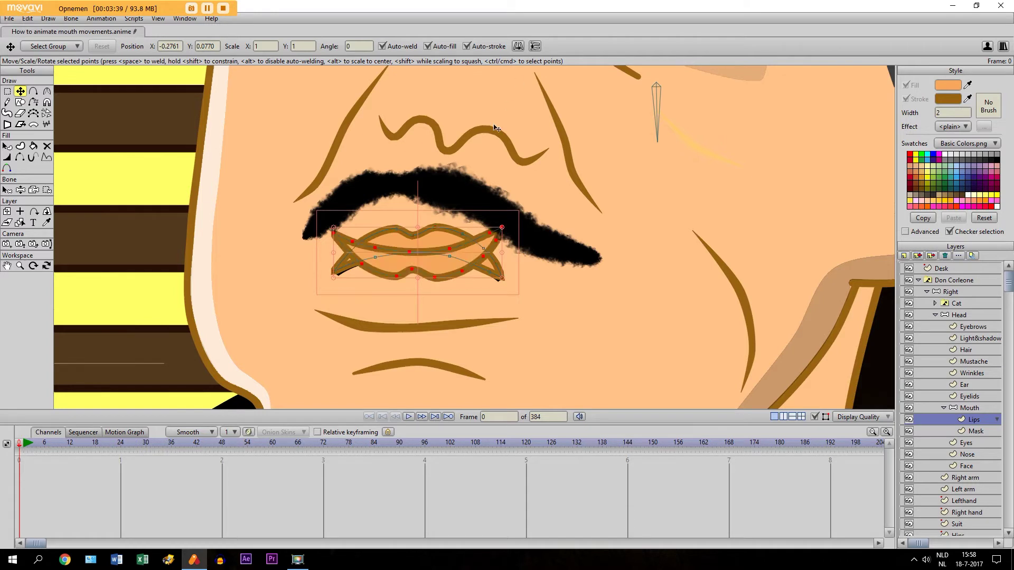
pyautogui.moveTo(417, 266); pyautogui.dragTo(415, 304)
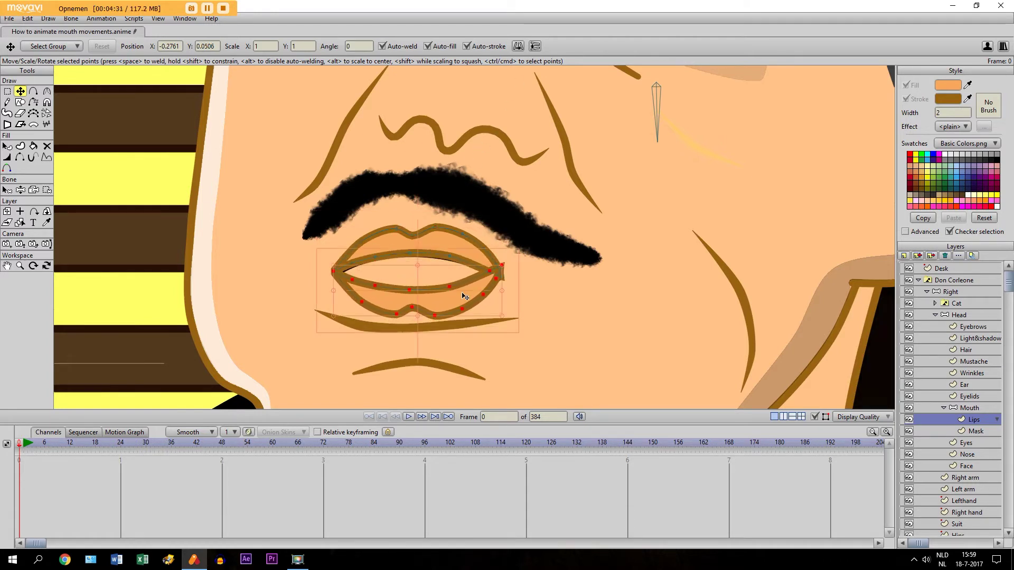
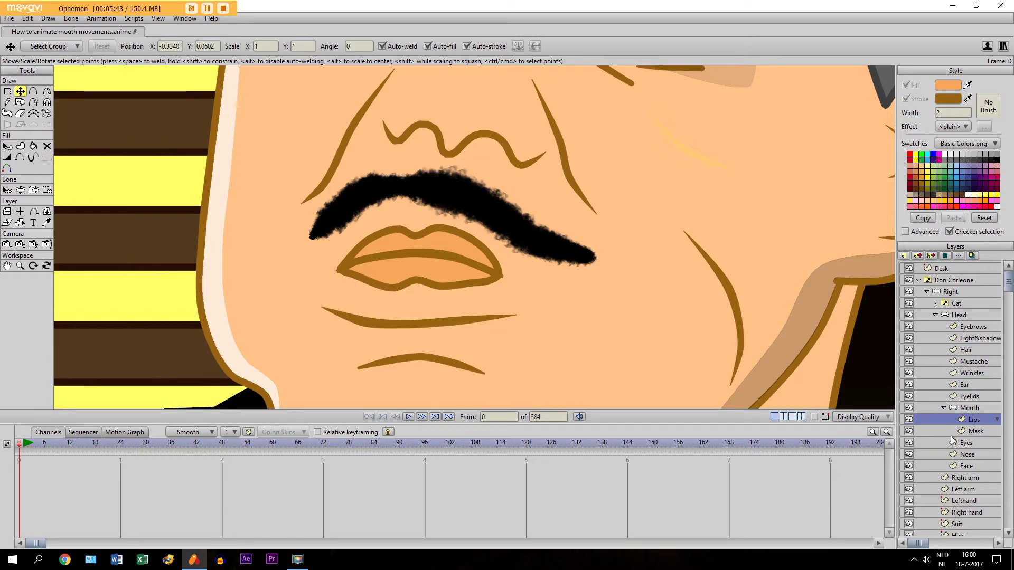
# Step: Add a vector layer named Mouth between Lips and Mask inside the Mouth bone layer
pyautogui.click(953, 436)
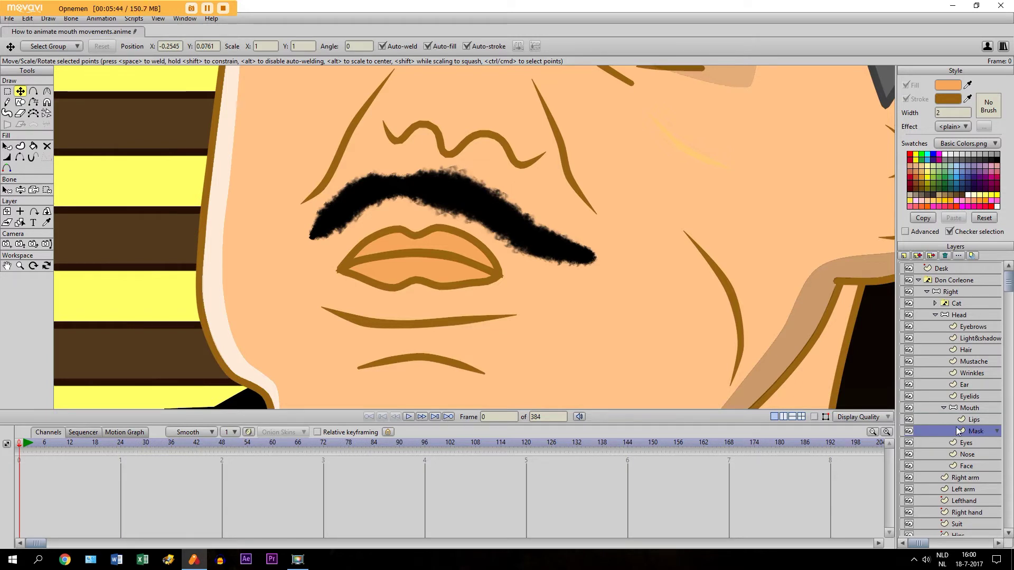
pyautogui.click(904, 255)
pyautogui.click(904, 265)
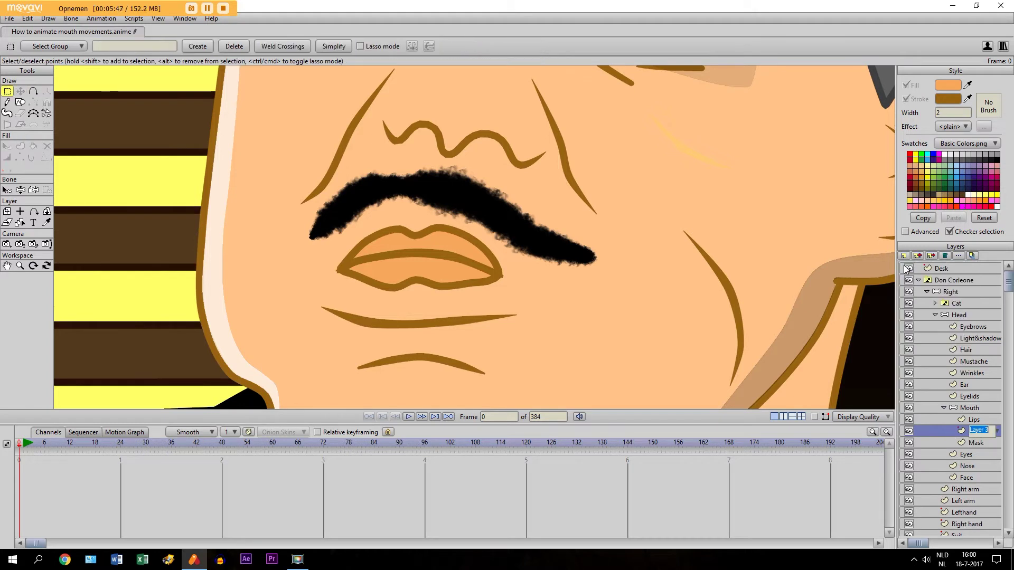
pyautogui.press('capslock')
pyautogui.write('M')
pyautogui.press('capslock')
pyautogui.write('outh')
pyautogui.press('Return')
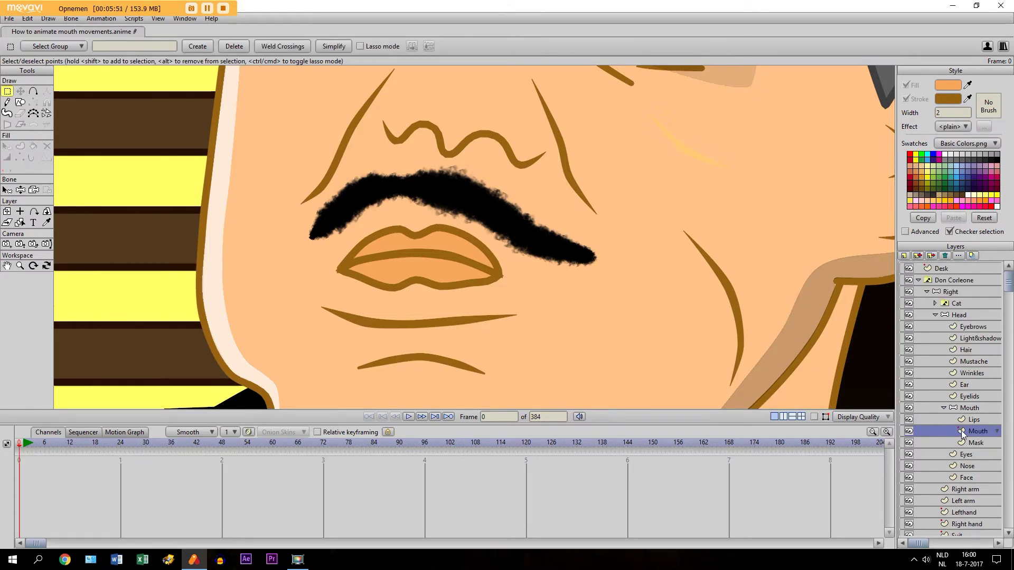
# Step: Draw a large black-filled oval around the lips on the Mouth vector layer as the mouth interior
pyautogui.click(19, 102)
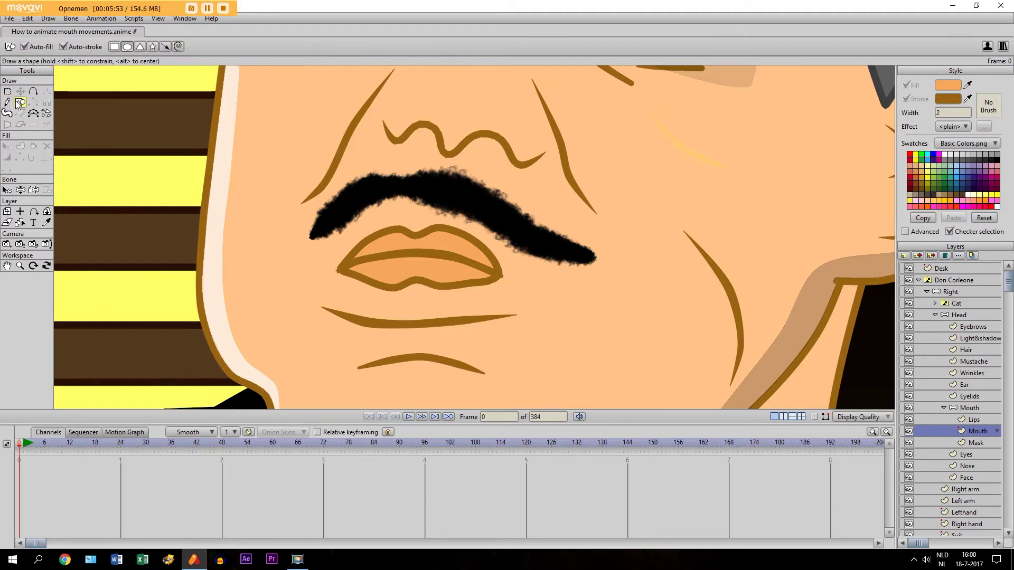
pyautogui.click(127, 47)
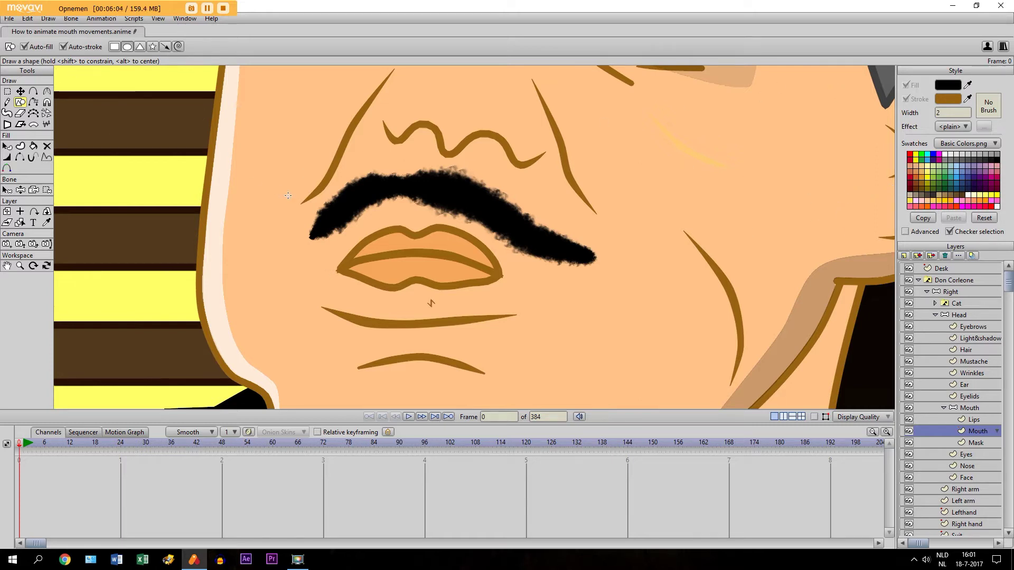
pyautogui.moveTo(264, 130); pyautogui.dragTo(583, 376)
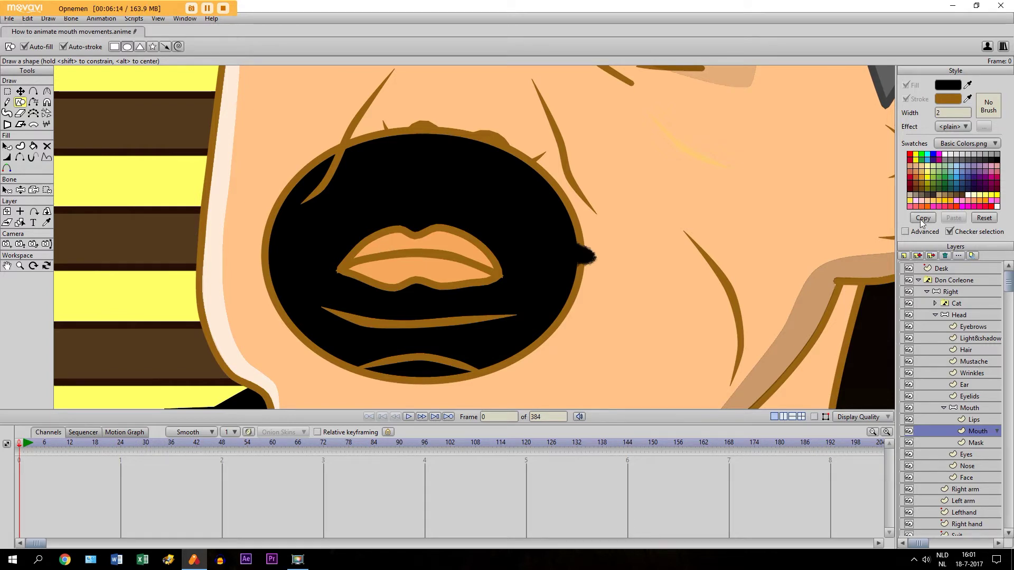
# Step: Draw a dark red oval without an outline behind the lips as the tongue and move it slightly down
pyautogui.click(910, 166)
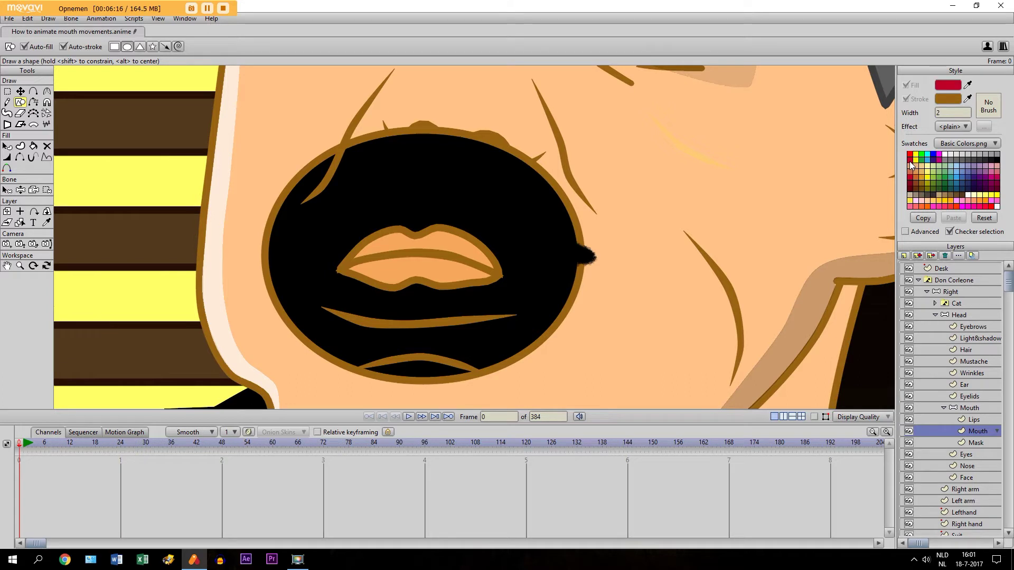
pyautogui.click(64, 47)
pyautogui.moveTo(393, 228); pyautogui.dragTo(453, 274)
pyautogui.click(20, 91)
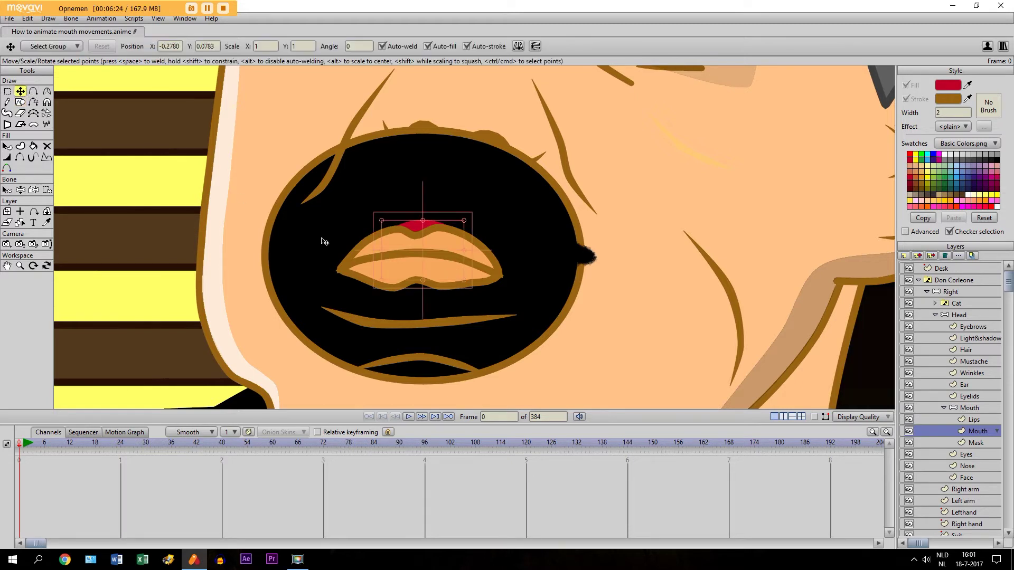
pyautogui.moveTo(423, 264); pyautogui.dragTo(415, 281)
# Step: Draw a white rectangle without an outline behind the upper lip as upper teeth and place a copy below as lower teeth
pyautogui.click(23, 104)
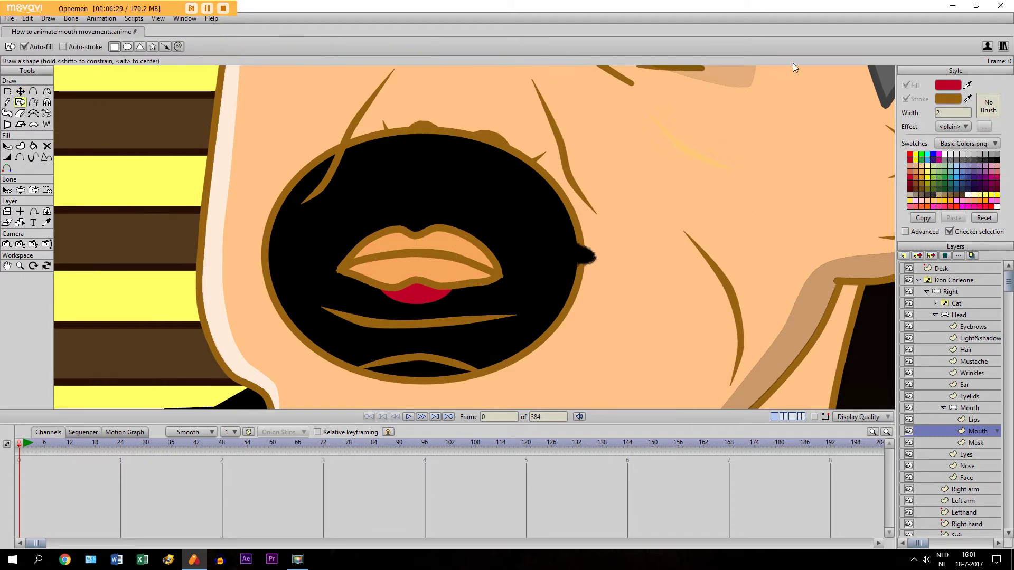
pyautogui.click(956, 154)
pyautogui.moveTo(334, 196); pyautogui.dragTo(499, 257)
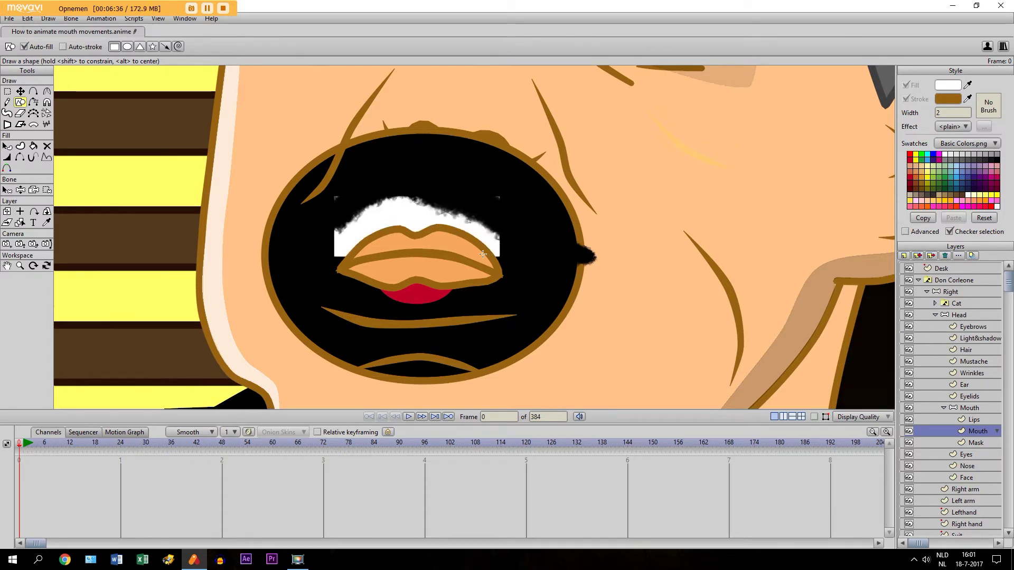
pyautogui.click(20, 91)
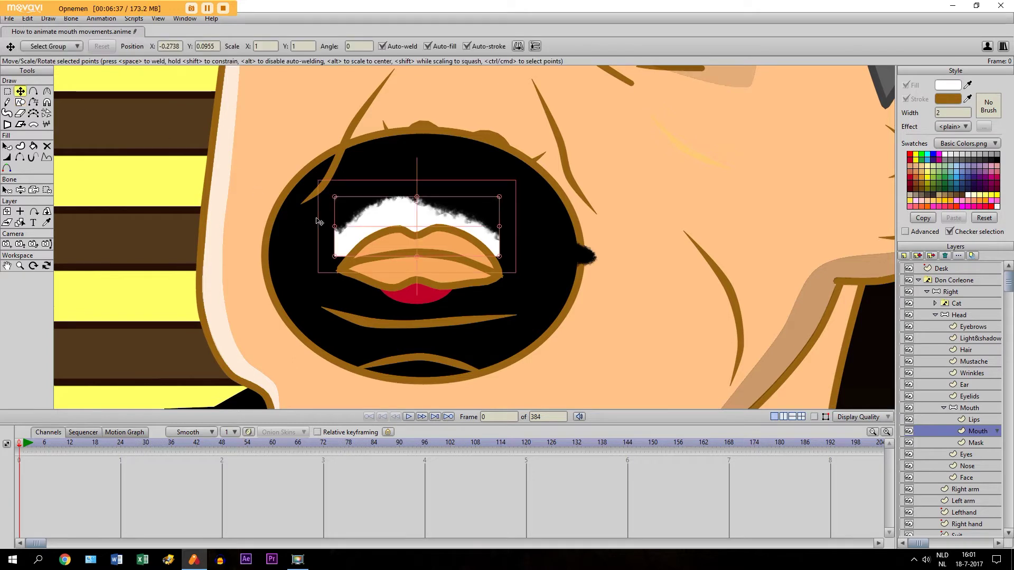
pyautogui.click(815, 418)
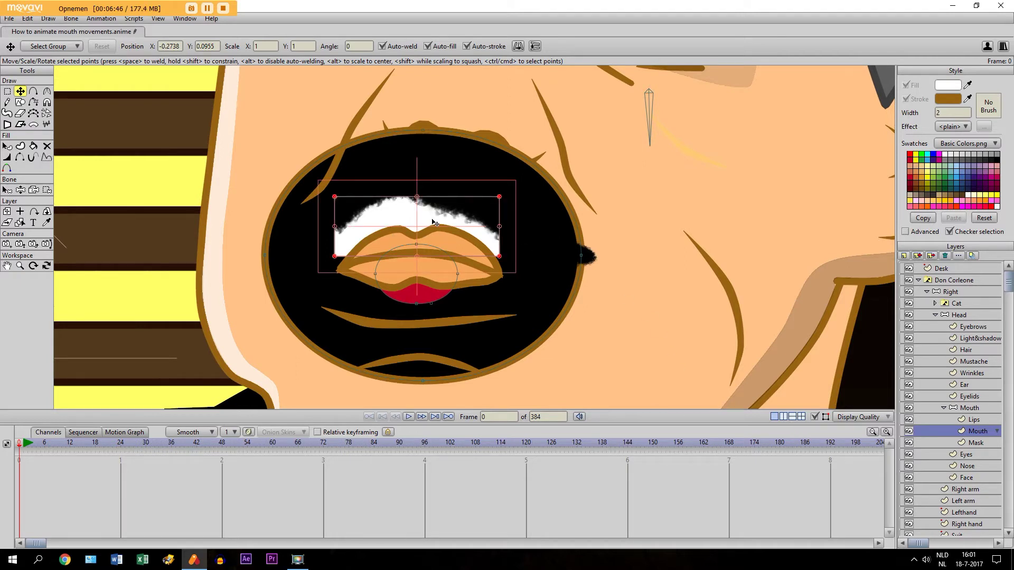
pyautogui.moveTo(434, 223); pyautogui.dragTo(438, 308)
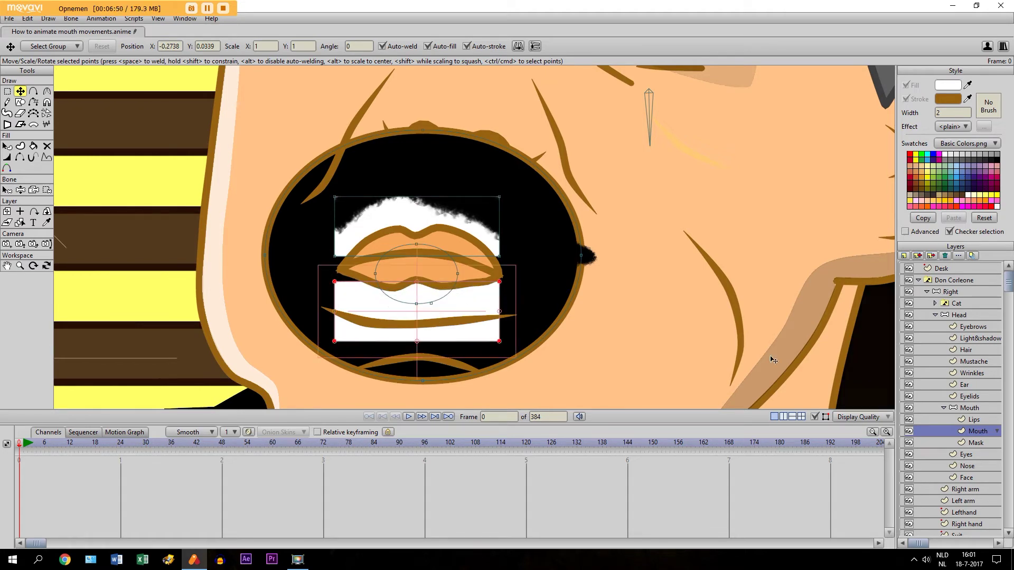
# Step: Raise the tongue slightly and move the lower teeth up to just below the upper teeth
pyautogui.click(418, 265)
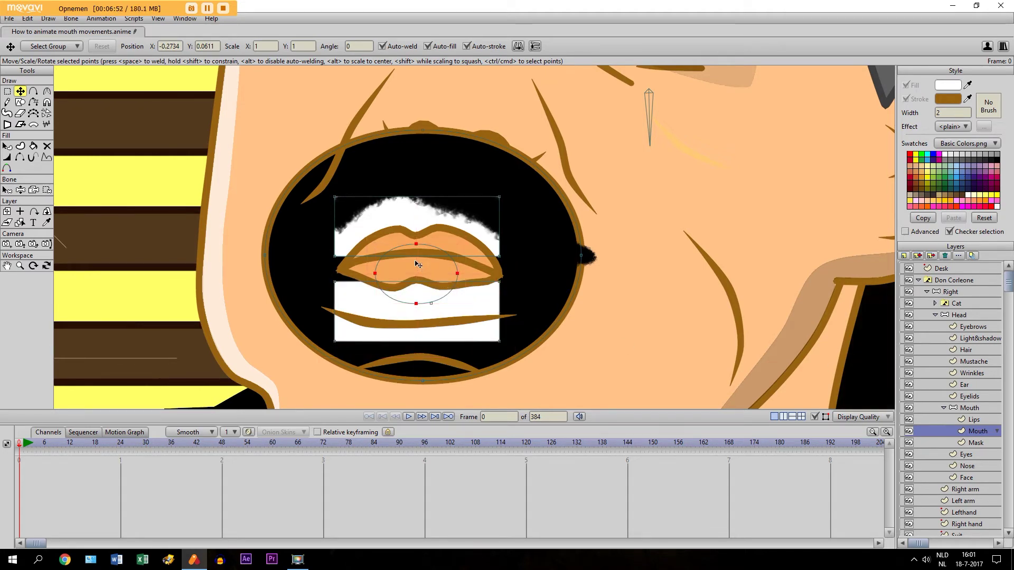
pyautogui.hotkey('ctrl', 'z')
pyautogui.hotkey('ctrl', 'z')
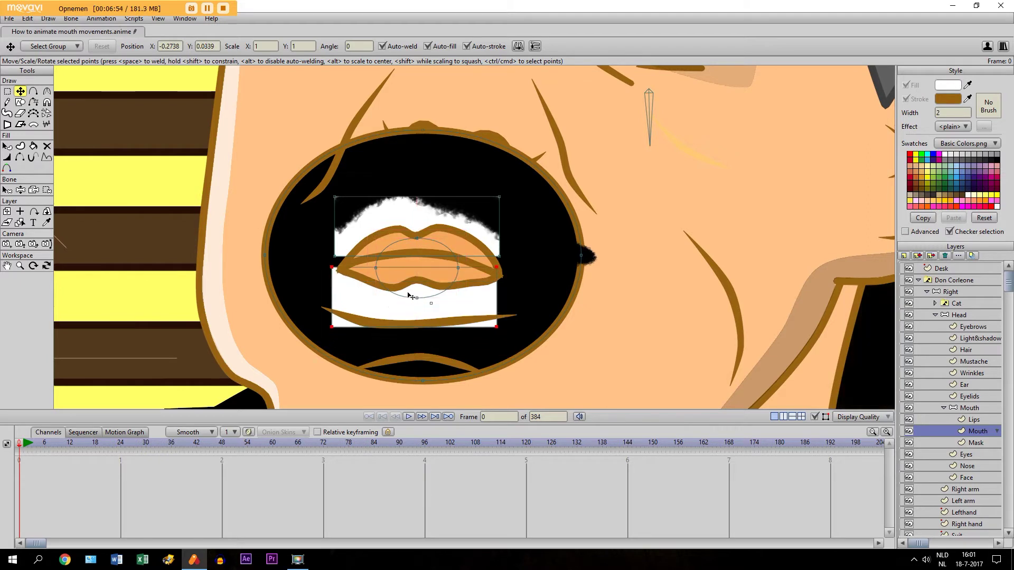
pyautogui.moveTo(408, 293); pyautogui.dragTo(409, 291)
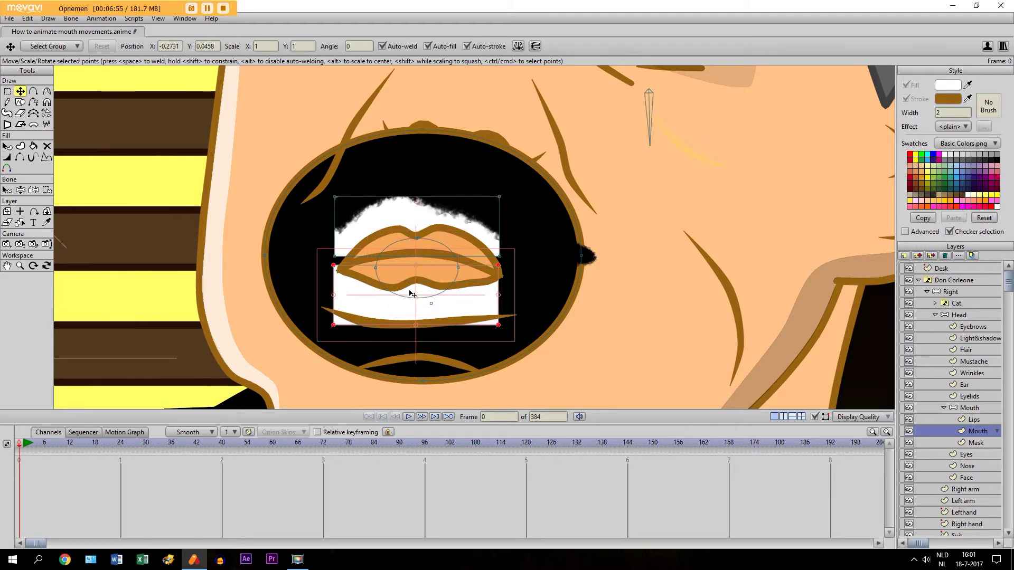
pyautogui.click(421, 223)
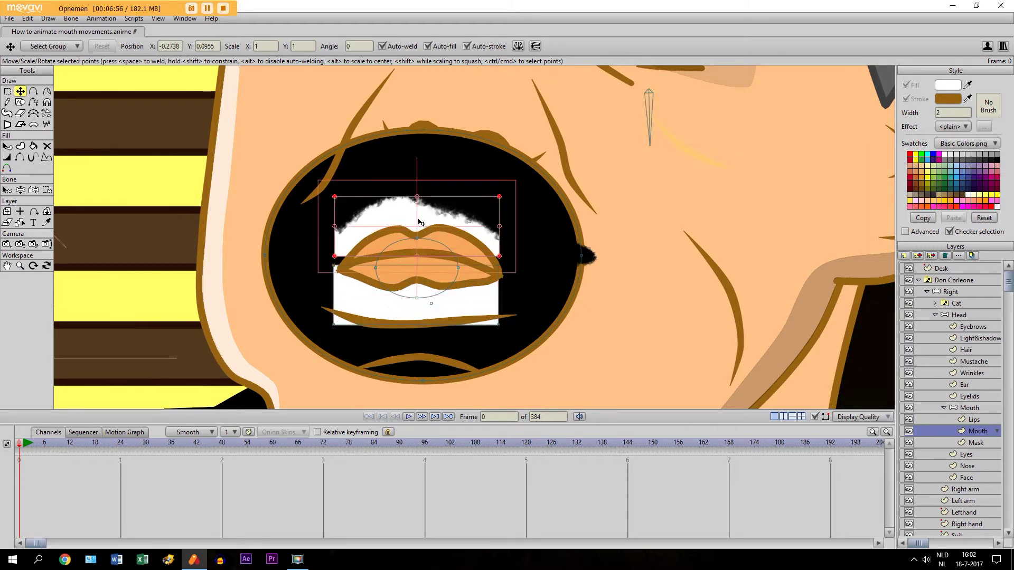
# Step: Set the group mask of the Mouth bone layer to Hide all
pyautogui.doubleClick(960, 409)
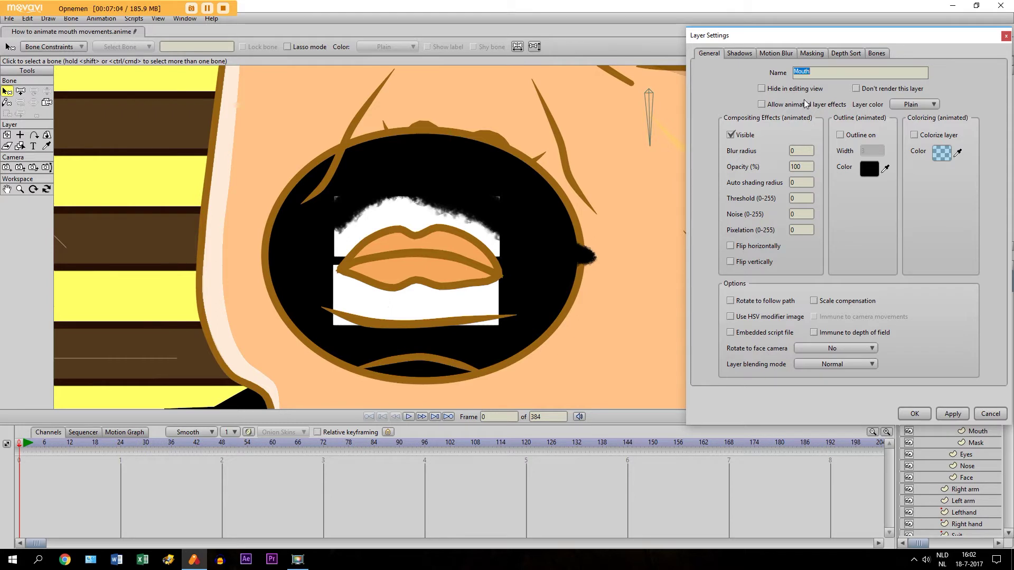
pyautogui.click(814, 53)
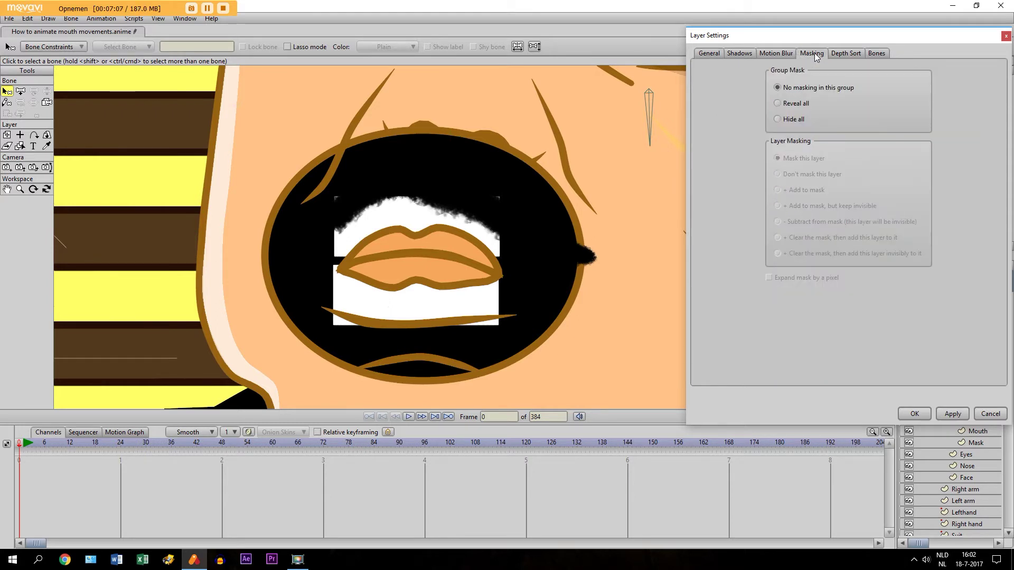
pyautogui.click(777, 119)
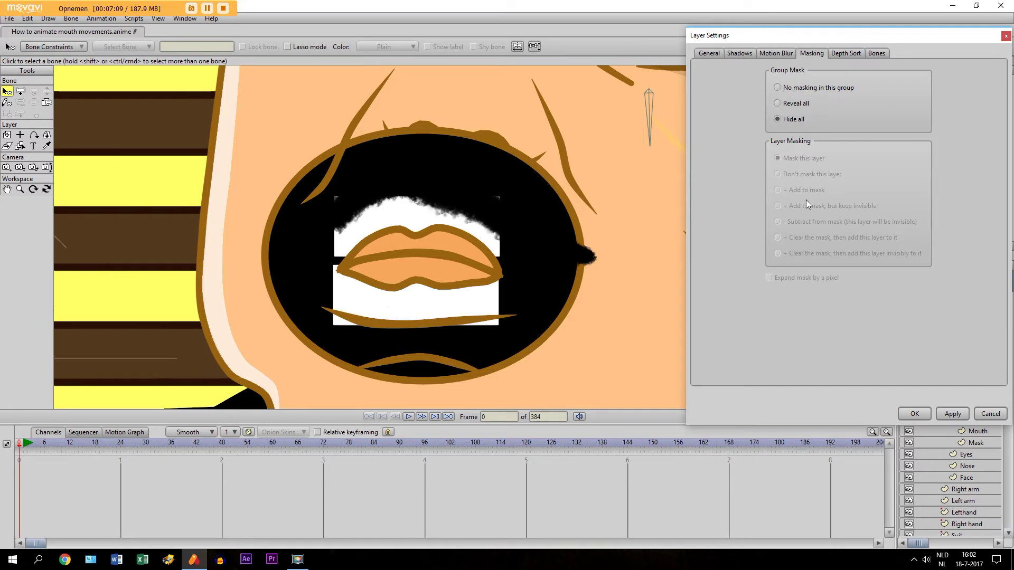
pyautogui.click(913, 414)
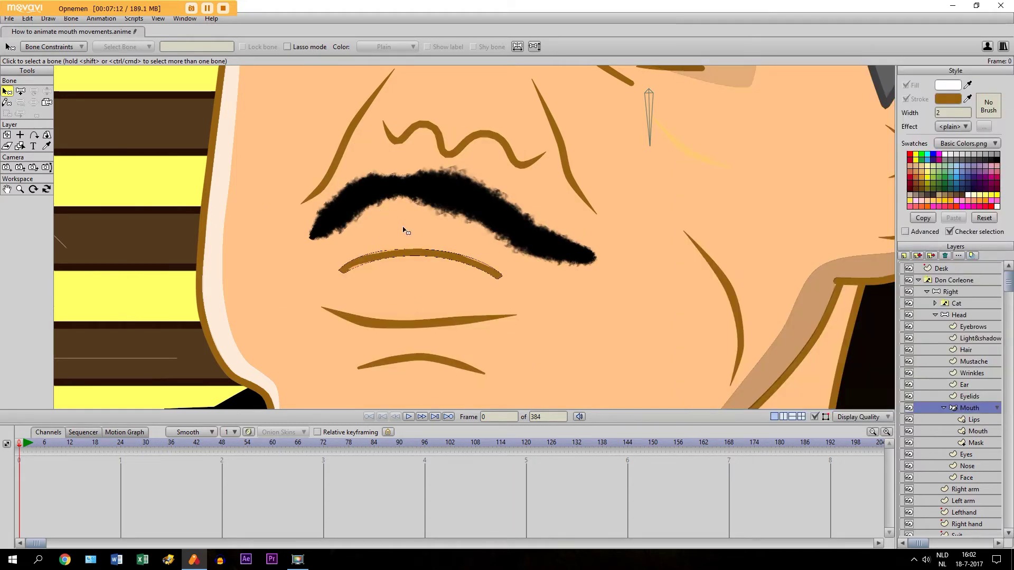
# Step: Hide the Lips layer and reshape the Mask shape into an open mouth by raising its upper point and lowering its bottom point
pyautogui.click(909, 419)
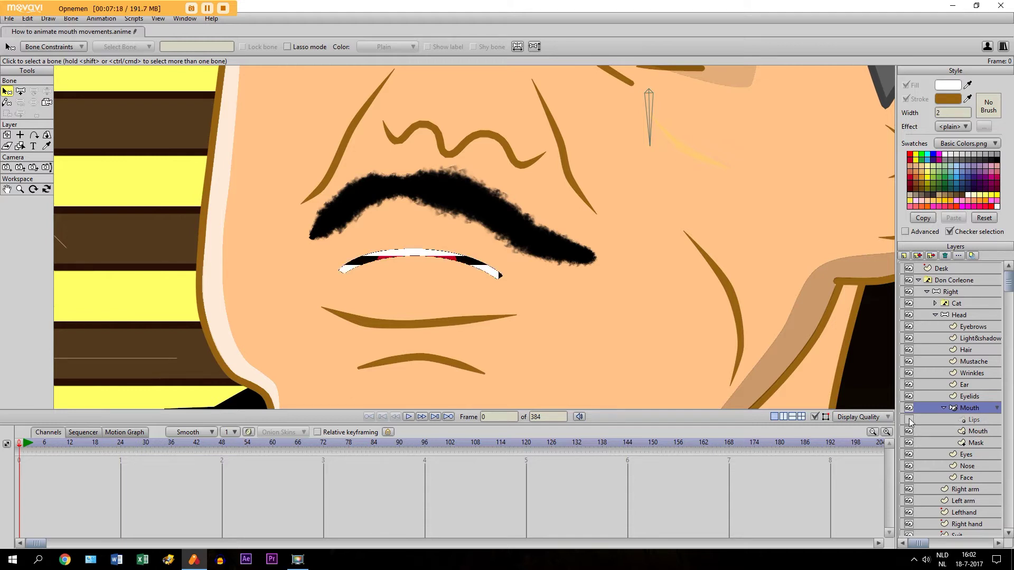
pyautogui.click(965, 443)
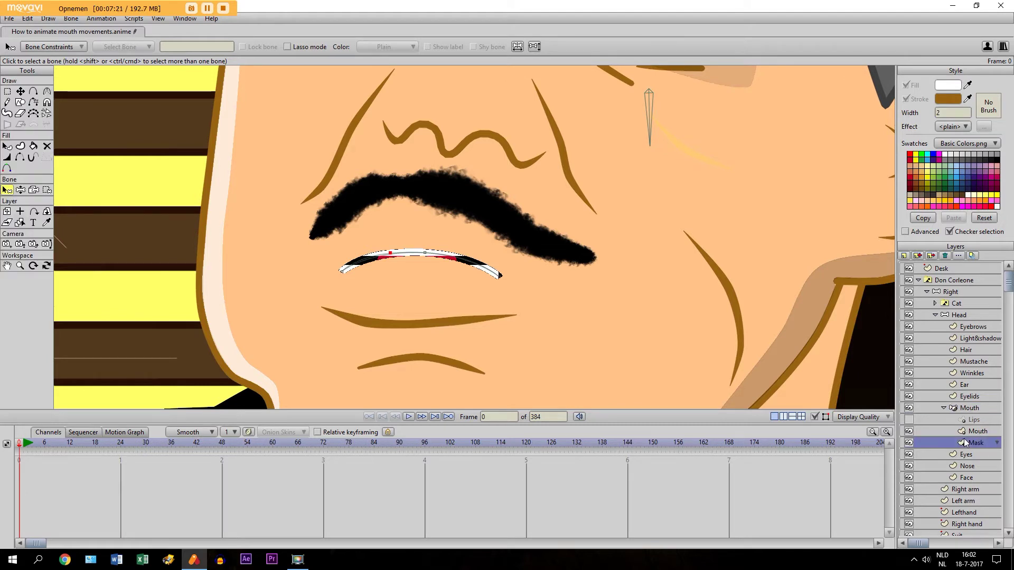
pyautogui.click(7, 266)
pyautogui.scroll(2, 345, 286)
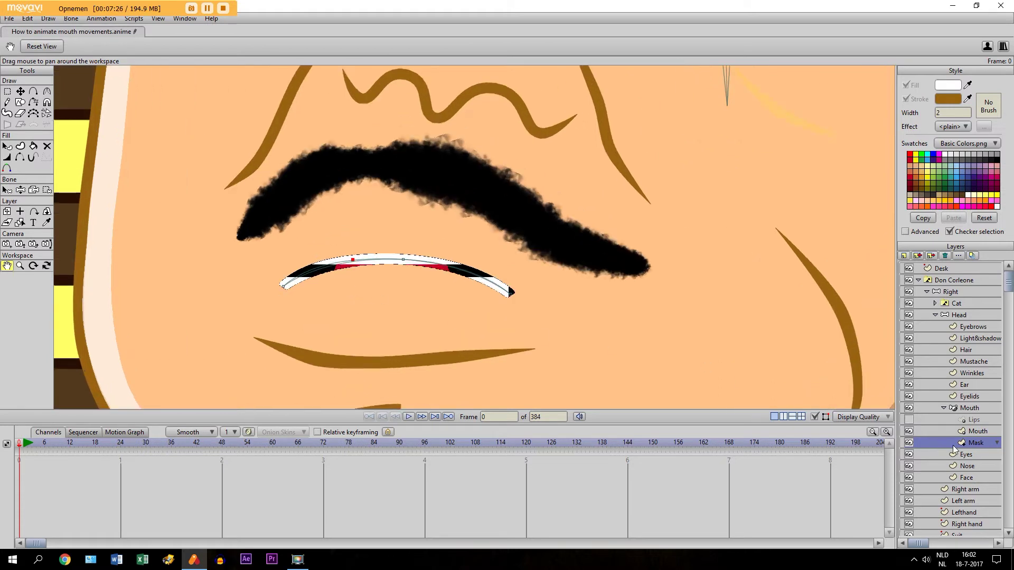
pyautogui.click(20, 91)
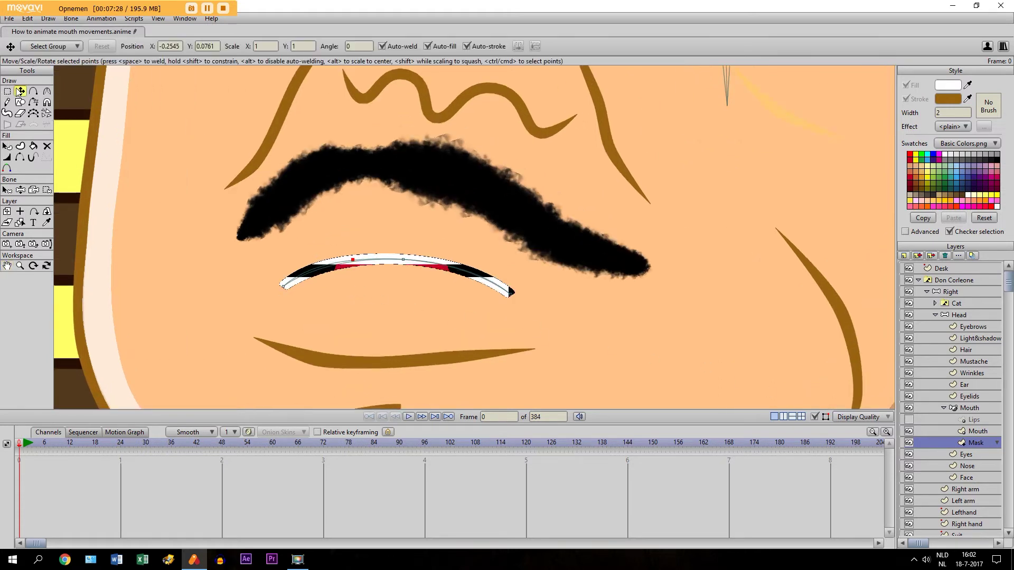
pyautogui.moveTo(357, 260); pyautogui.dragTo(379, 215)
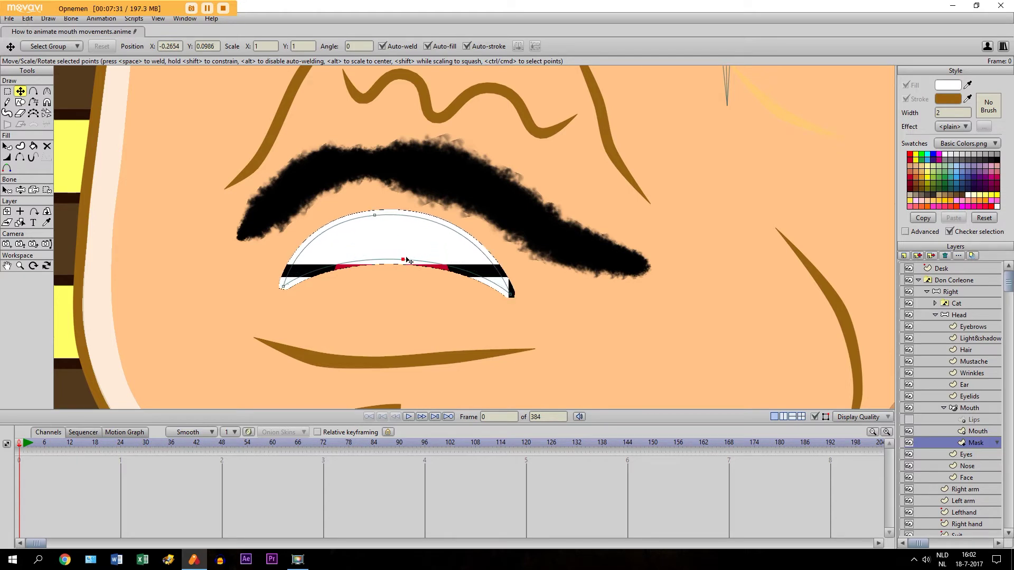
pyautogui.moveTo(408, 261); pyautogui.dragTo(392, 319)
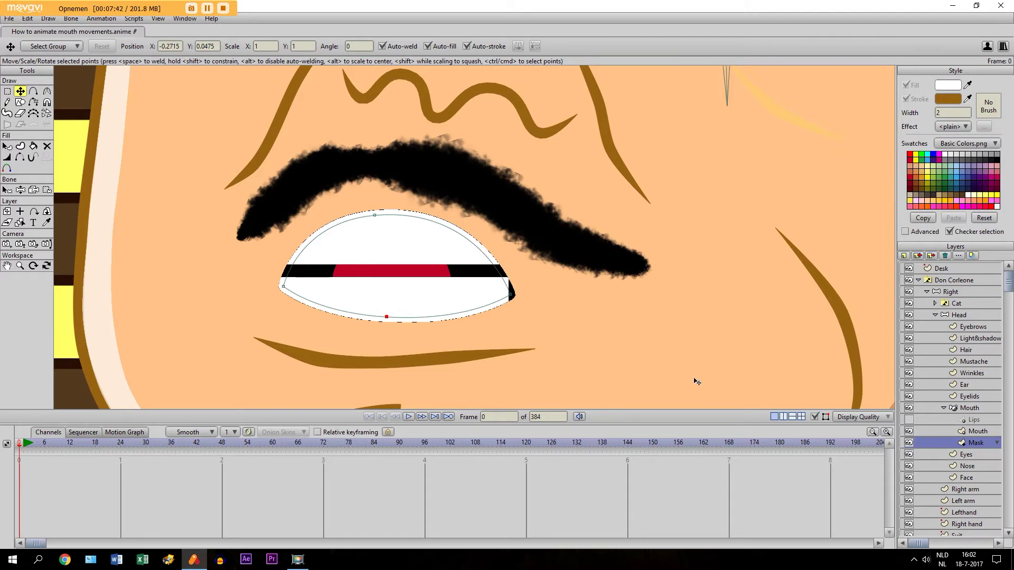
# Step: Widen the mask opening further downward at its bottom point and center its top point
pyautogui.click(965, 433)
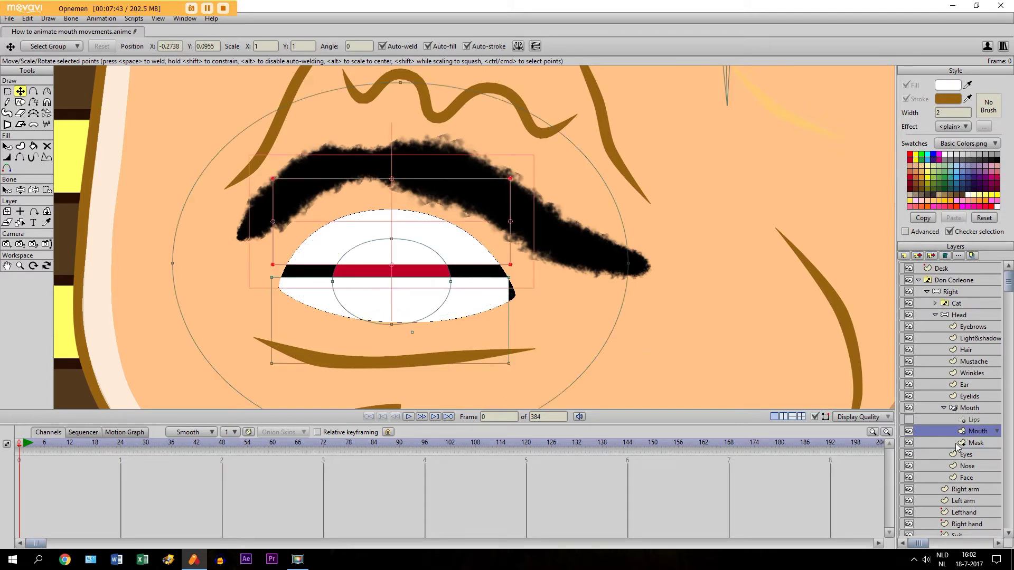
pyautogui.click(958, 445)
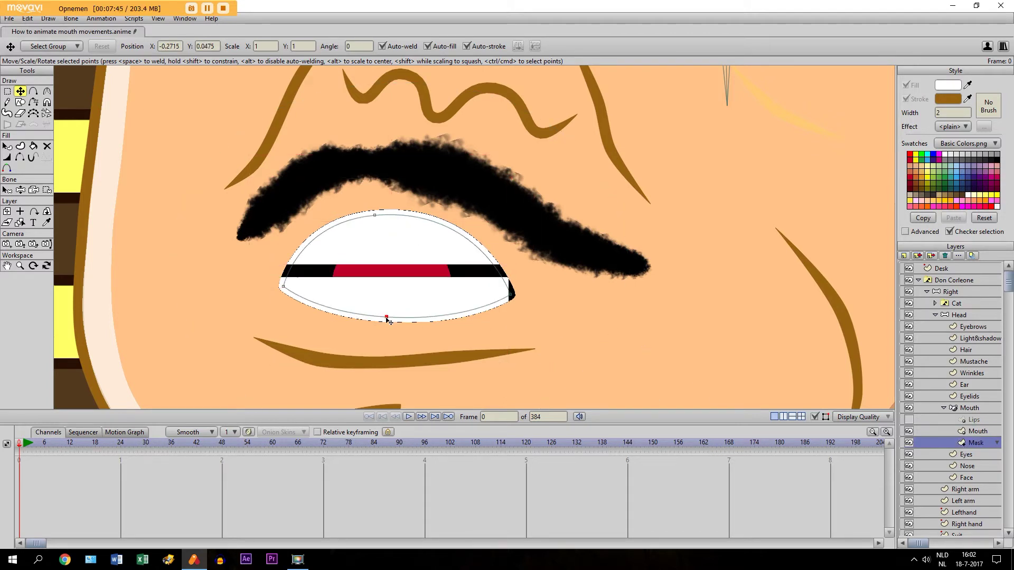
pyautogui.moveTo(388, 320); pyautogui.dragTo(383, 343)
pyautogui.moveTo(369, 220); pyautogui.dragTo(392, 222)
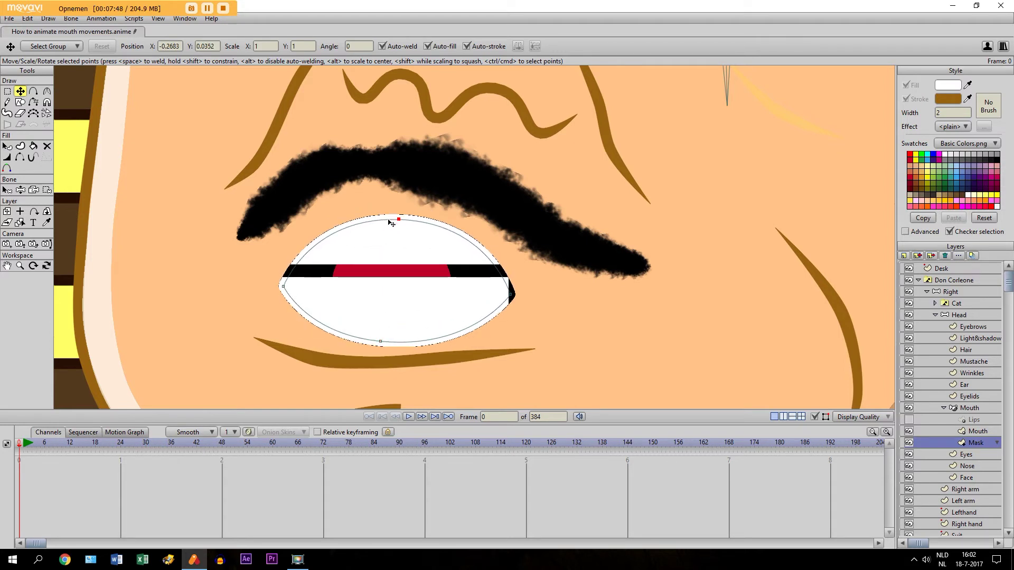
# Step: Raise the upper teeth a little above the tongue and shift the lower teeth slightly up on the inner Mouth layer
pyautogui.click(944, 432)
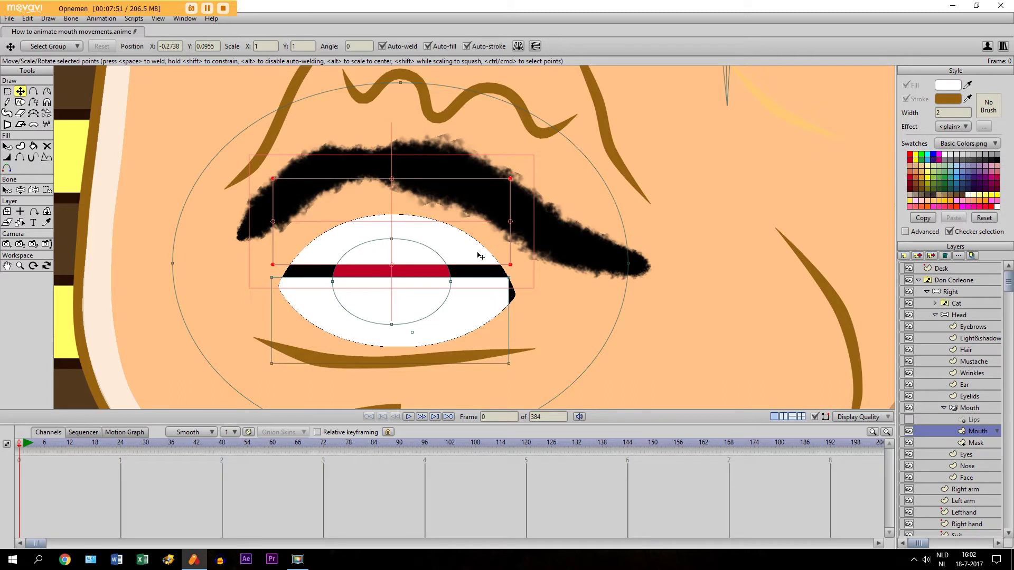
pyautogui.moveTo(398, 230); pyautogui.dragTo(397, 217)
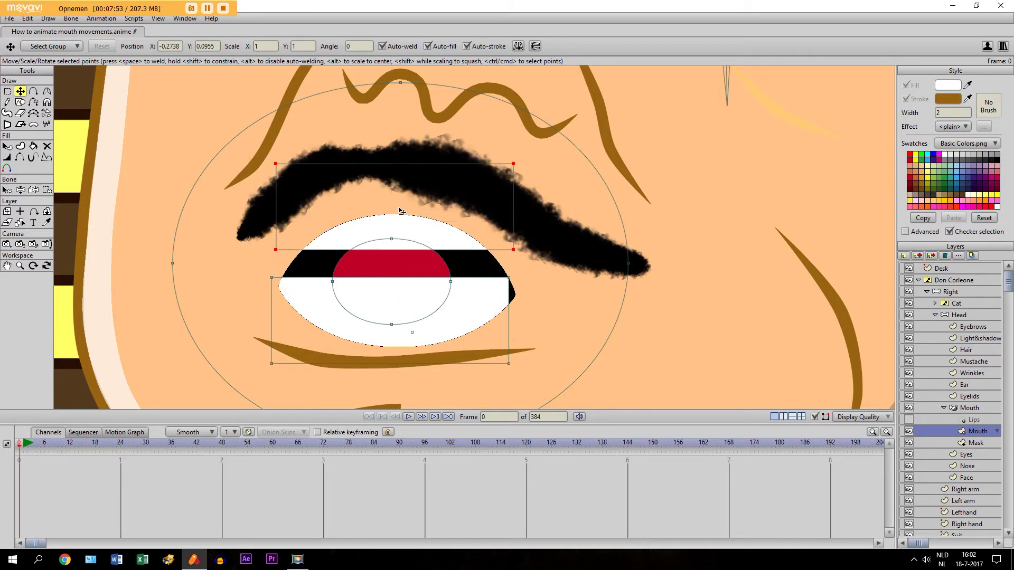
pyautogui.click(396, 288)
pyautogui.moveTo(396, 332); pyautogui.dragTo(397, 333)
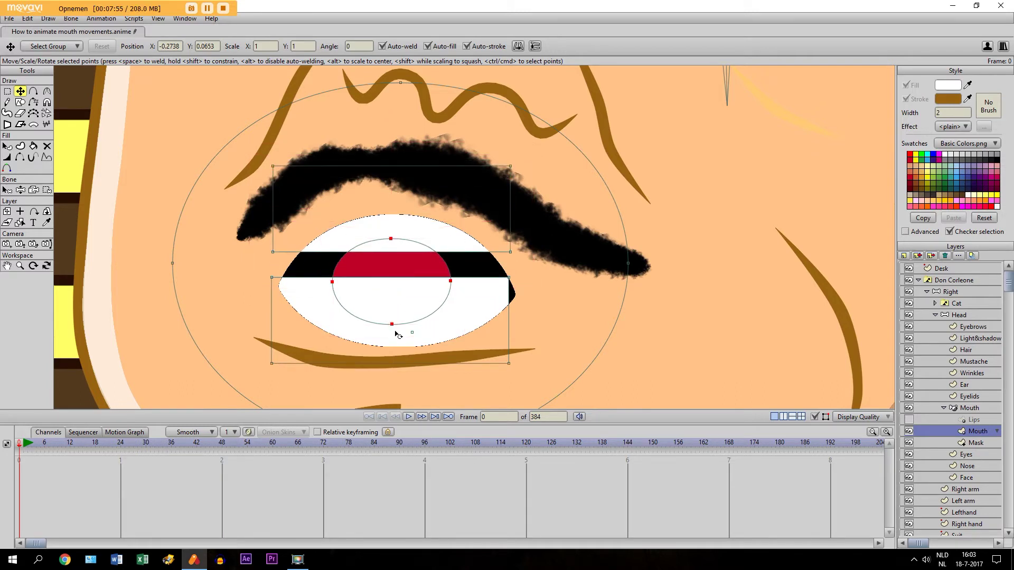
pyautogui.doubleClick(438, 330)
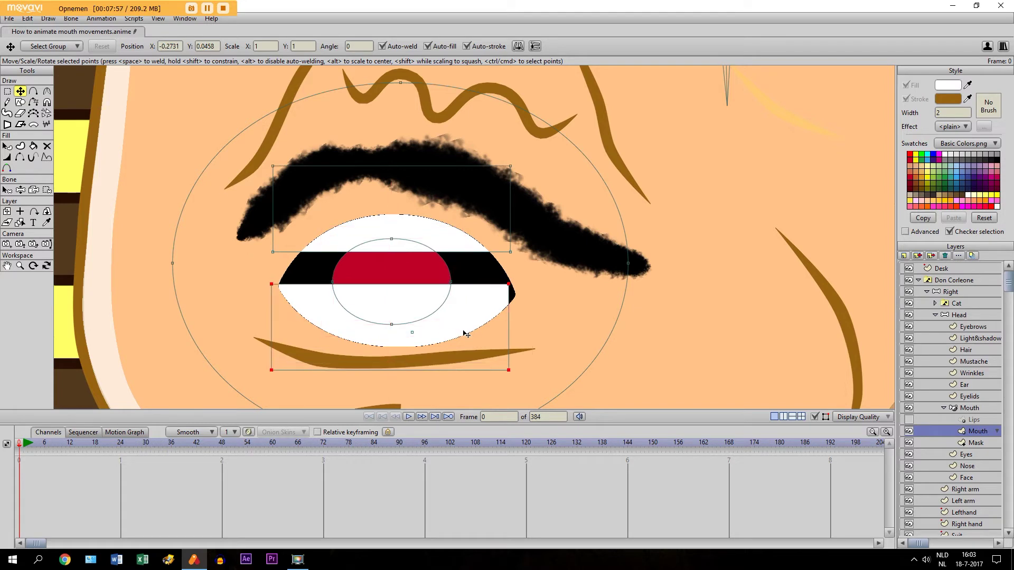
pyautogui.moveTo(469, 323); pyautogui.dragTo(468, 322)
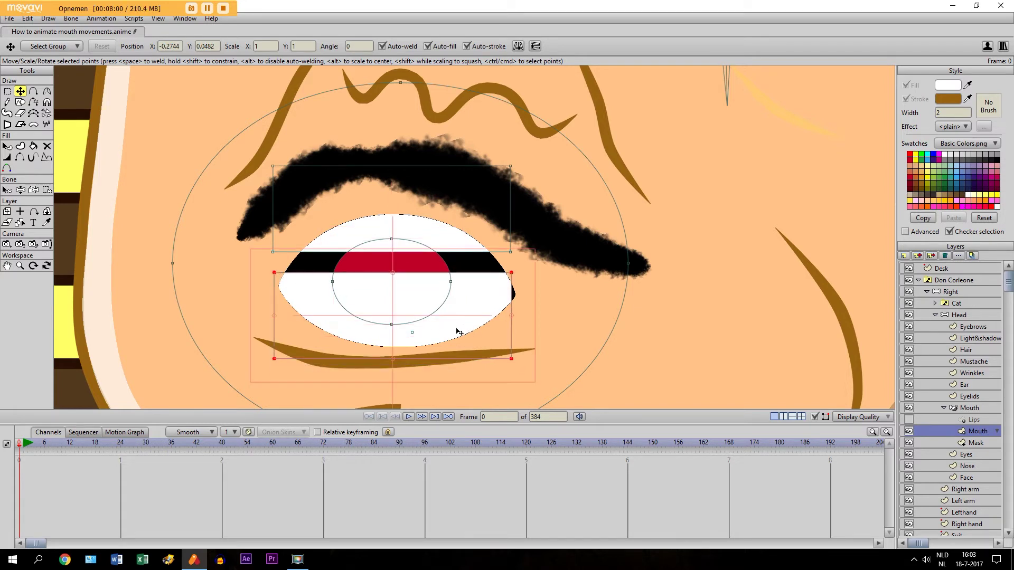
# Step: Close the Mask shape into a thin arc by bringing its bottom and top points together
pyautogui.click(969, 445)
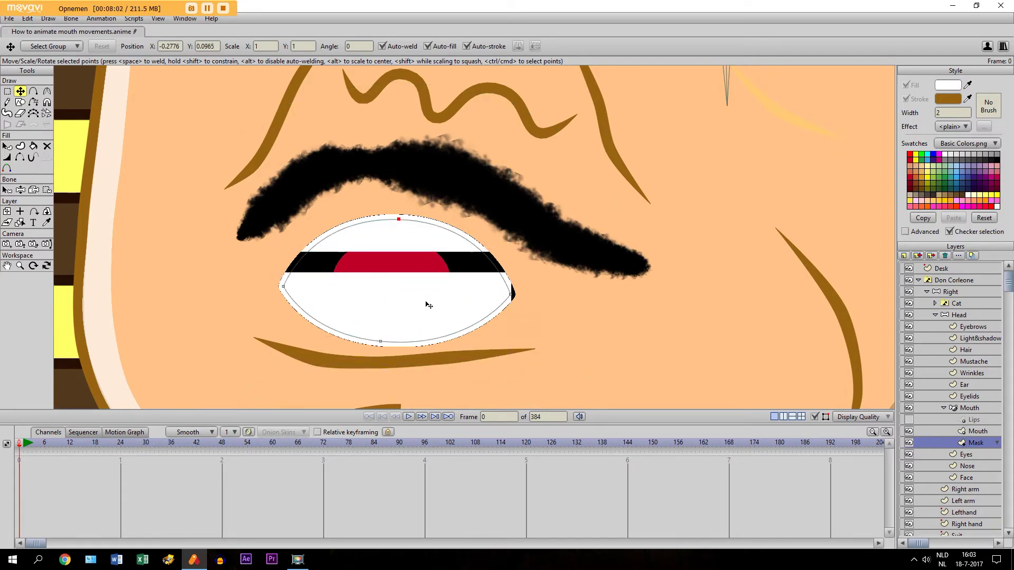
pyautogui.moveTo(382, 346); pyautogui.dragTo(397, 262)
pyautogui.moveTo(402, 221); pyautogui.dragTo(417, 262)
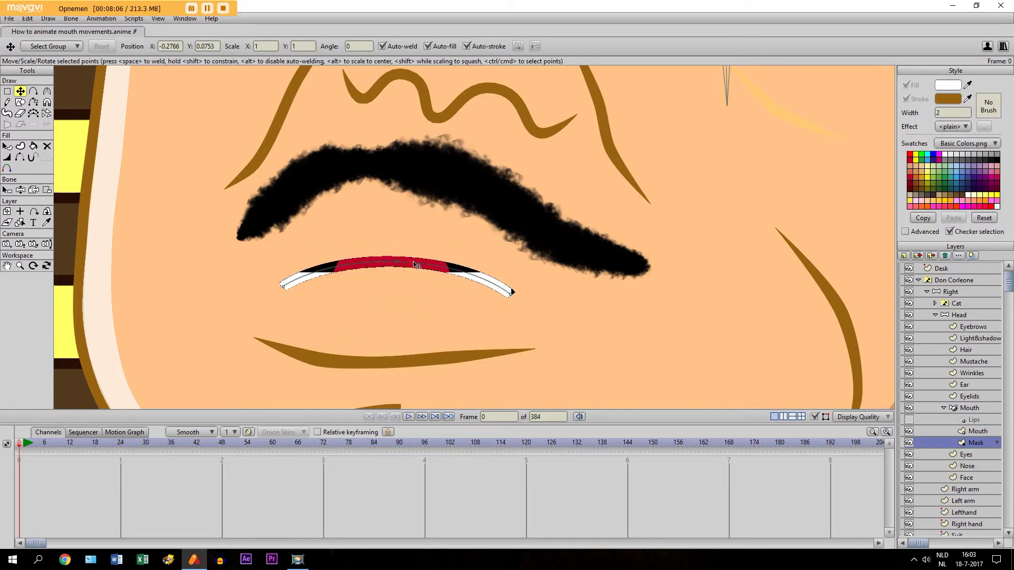
# Step: Enable Exclude strokes for the Mask layer with + Add to mask, and fine-tune the closed mask's curve point
pyautogui.doubleClick(971, 442)
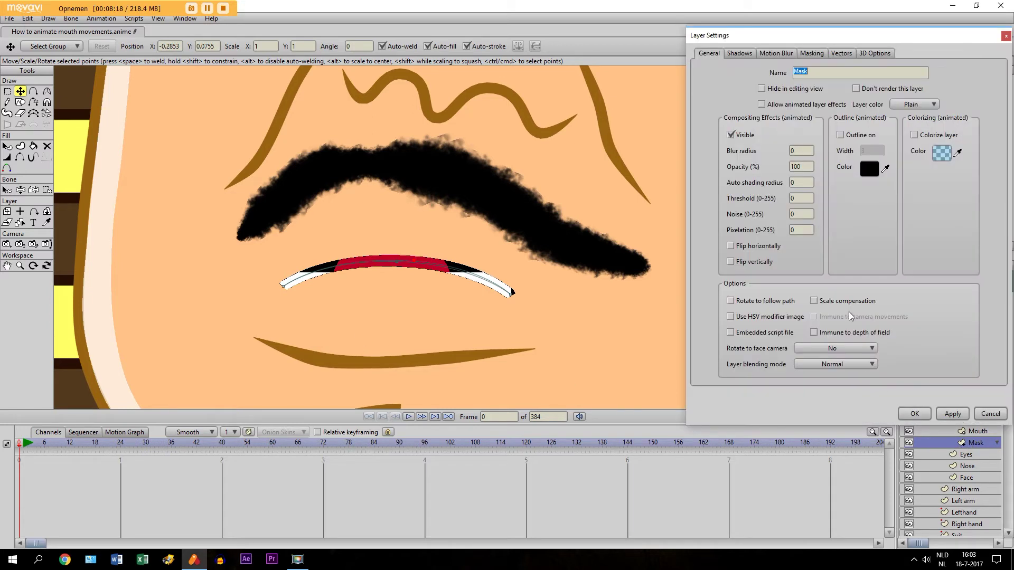
pyautogui.click(812, 53)
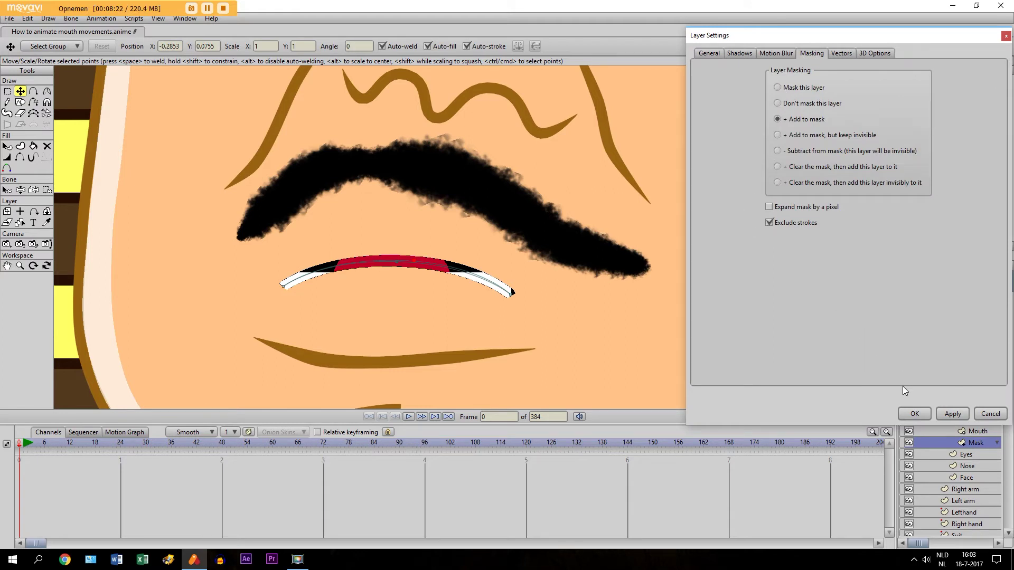
pyautogui.click(906, 413)
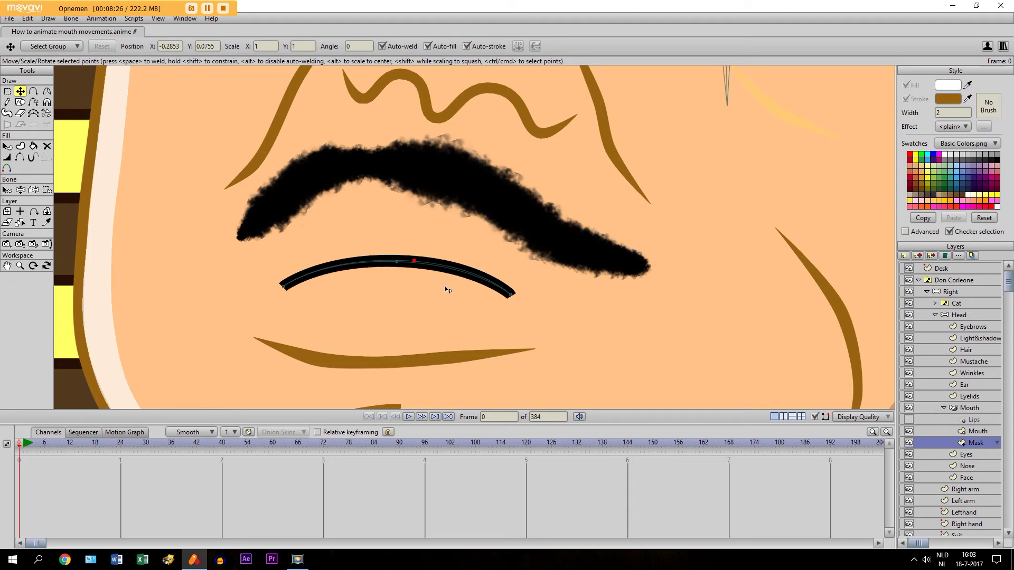
pyautogui.moveTo(418, 264); pyautogui.dragTo(390, 255)
# Step: Show the Lips layer again and set its layer masking to Don't mask this layer
pyautogui.click(908, 420)
pyautogui.click(914, 419)
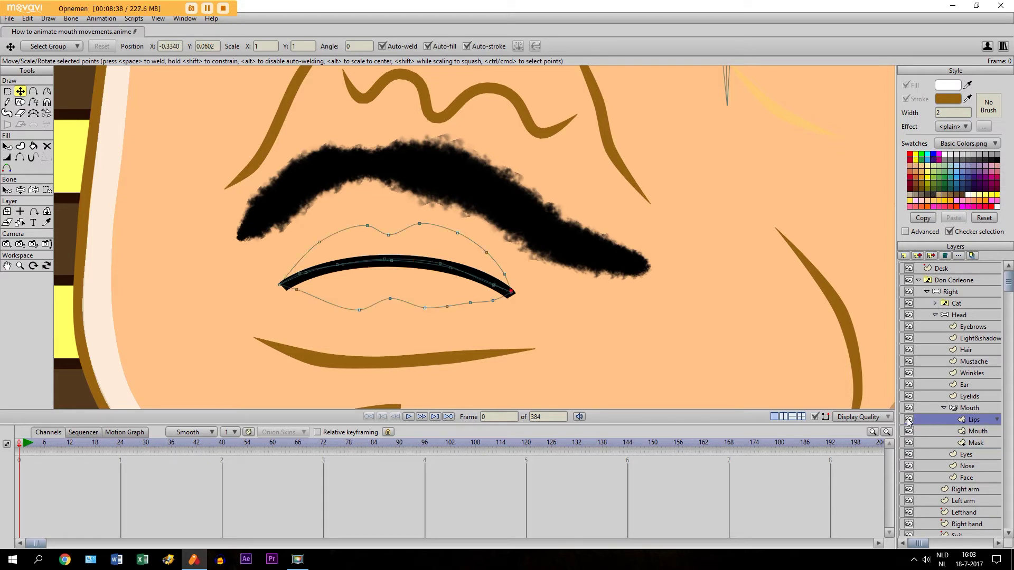
pyautogui.doubleClick(977, 420)
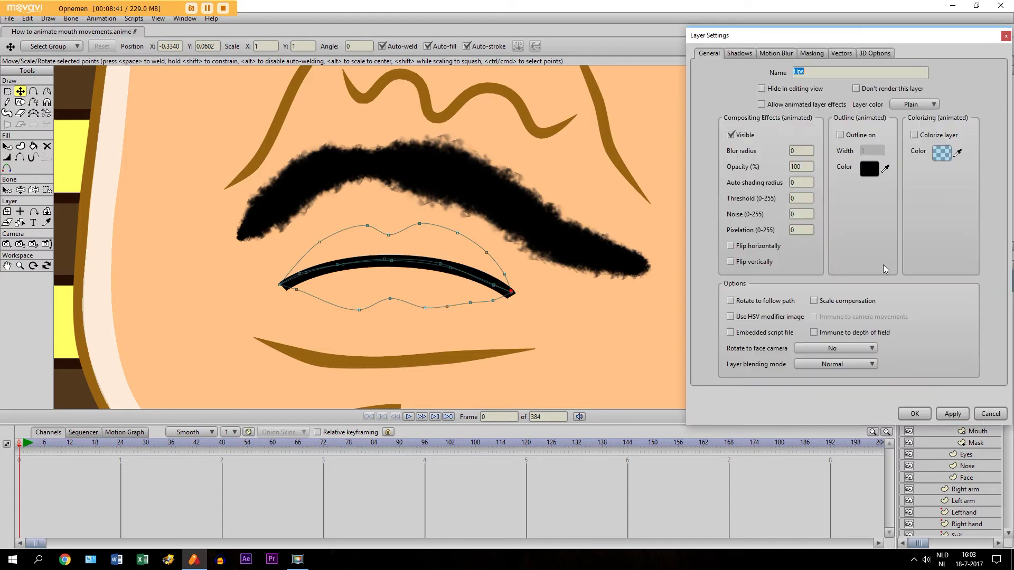
pyautogui.click(806, 53)
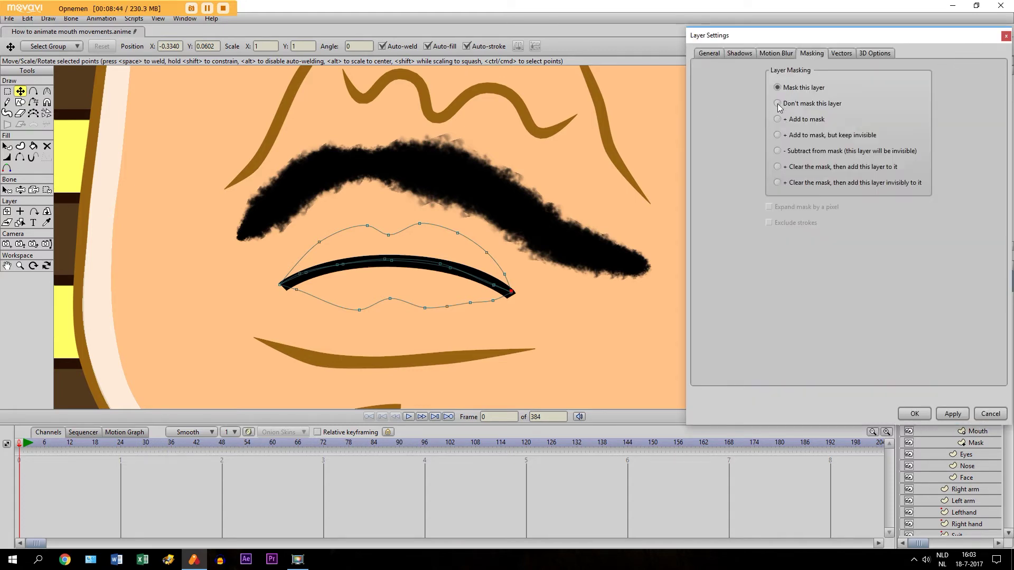
pyautogui.click(911, 416)
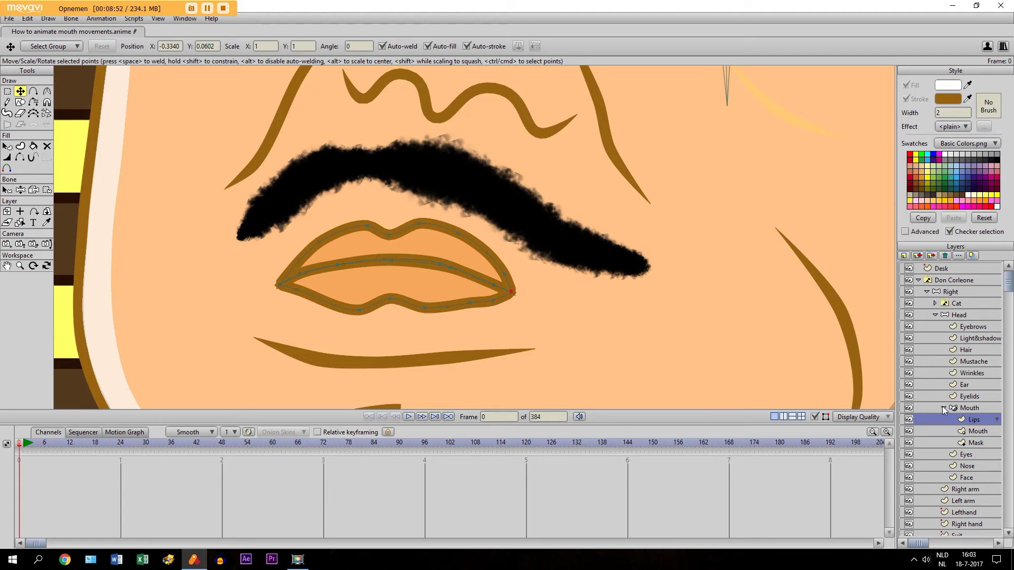
# Step: Bring the whole head into view and collapse the Mouth bone layer
pyautogui.click(965, 409)
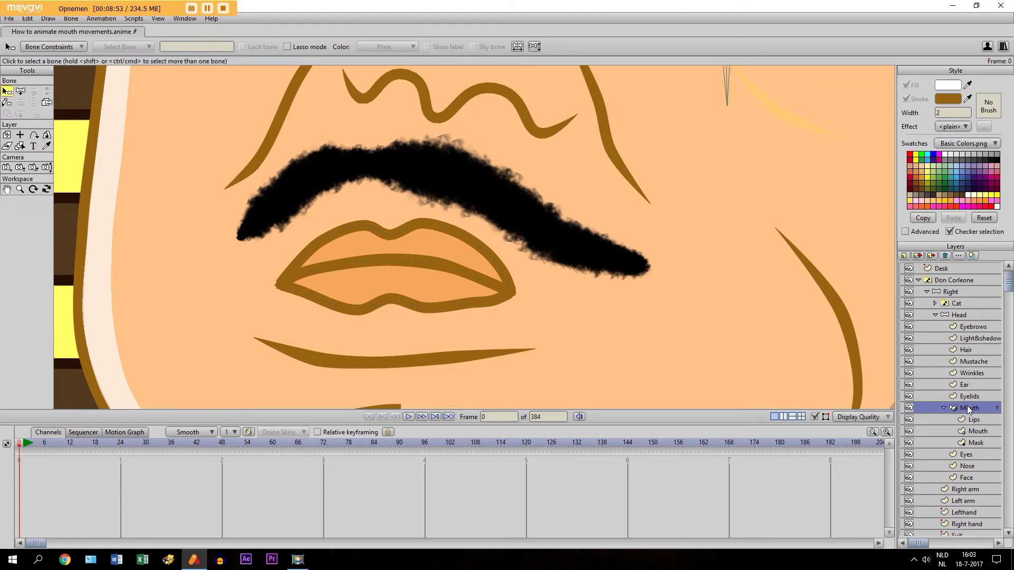
pyautogui.click(7, 190)
pyautogui.scroll(-5, 511, 283)
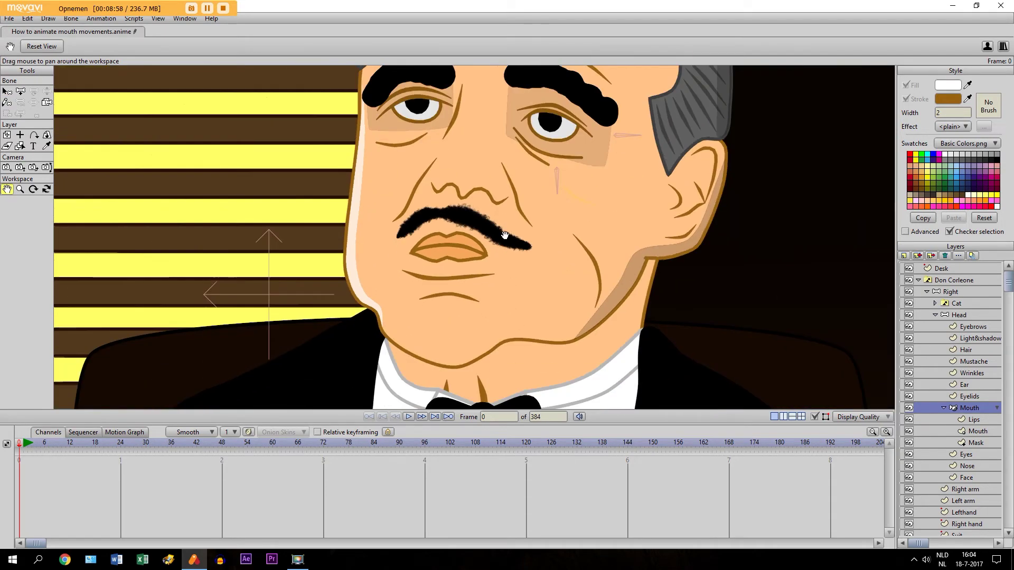
pyautogui.scroll(-4, 504, 235)
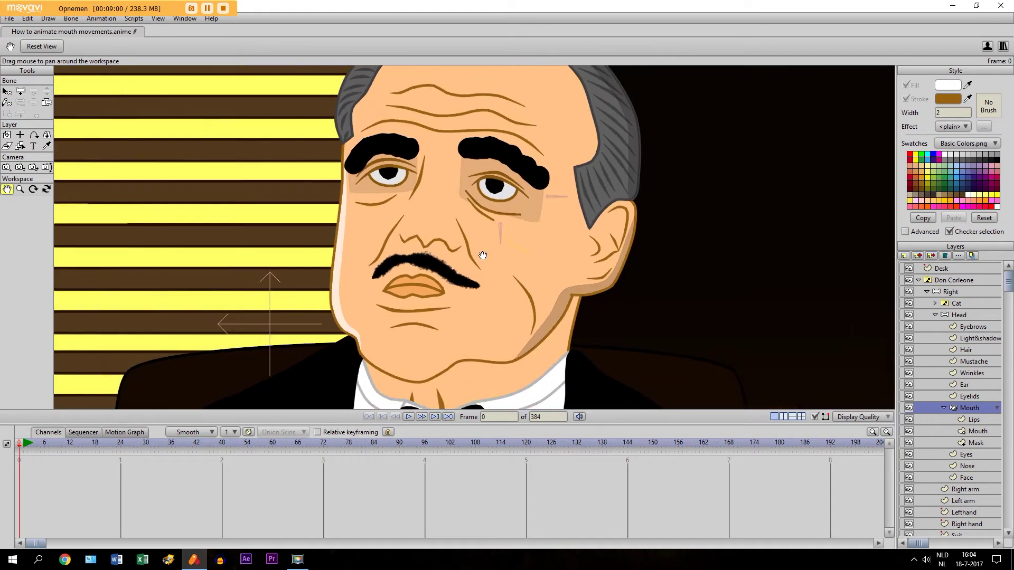
pyautogui.scroll(-3, 481, 264)
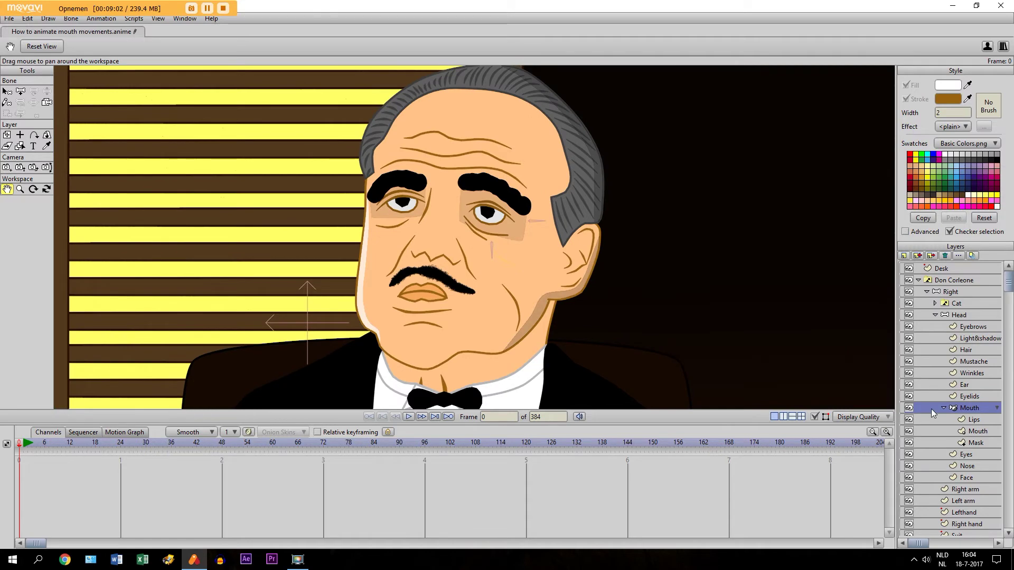
pyautogui.click(943, 408)
# Step: Add a short vertical bone to the Head layer, on the cheek left of the mouth
pyautogui.click(948, 315)
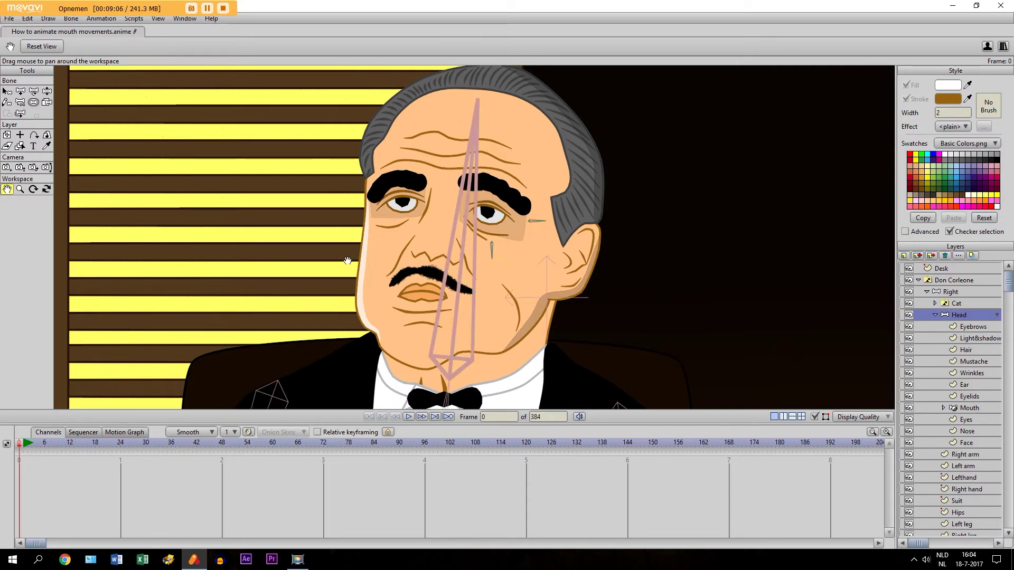
pyautogui.scroll(3, 262, 264)
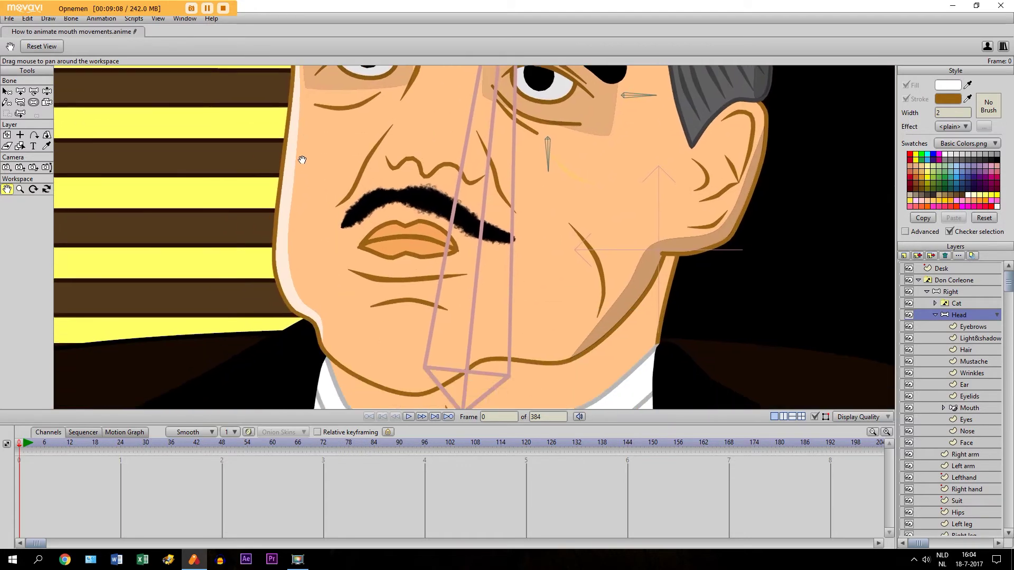
pyautogui.moveTo(302, 160); pyautogui.dragTo(280, 226)
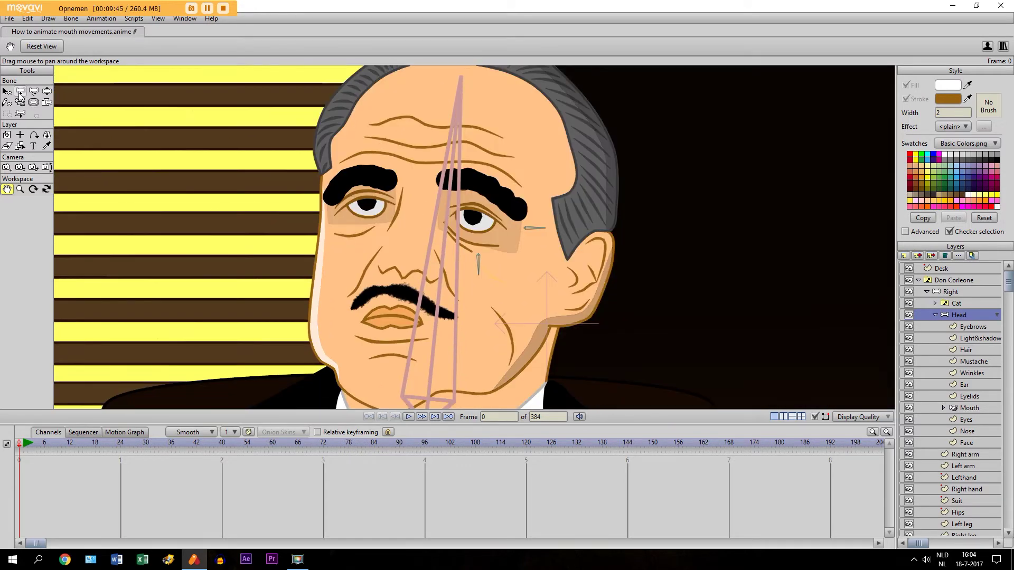
pyautogui.click(20, 92)
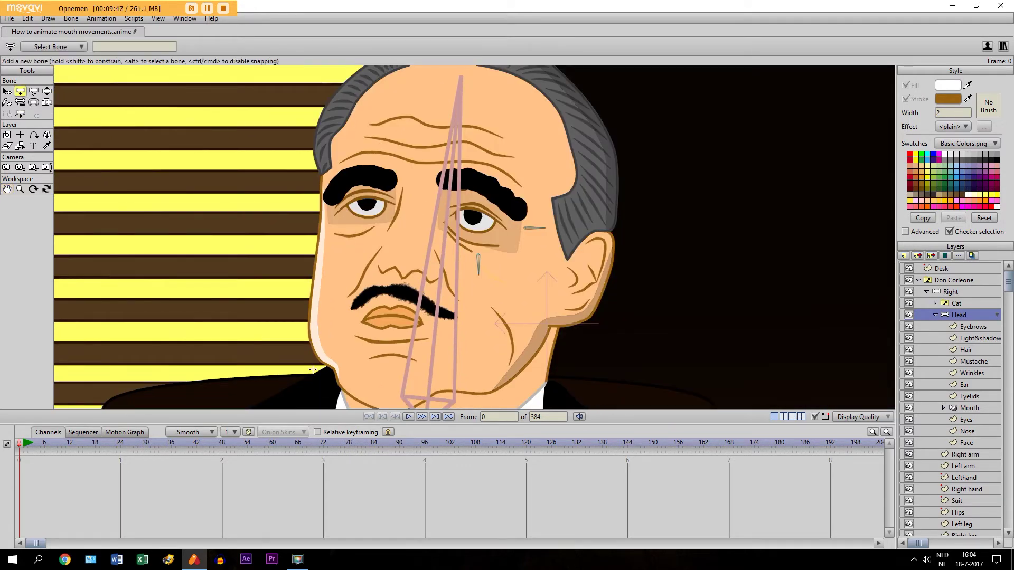
pyautogui.scroll(2, 305, 314)
pyautogui.scroll(-2, 305, 315)
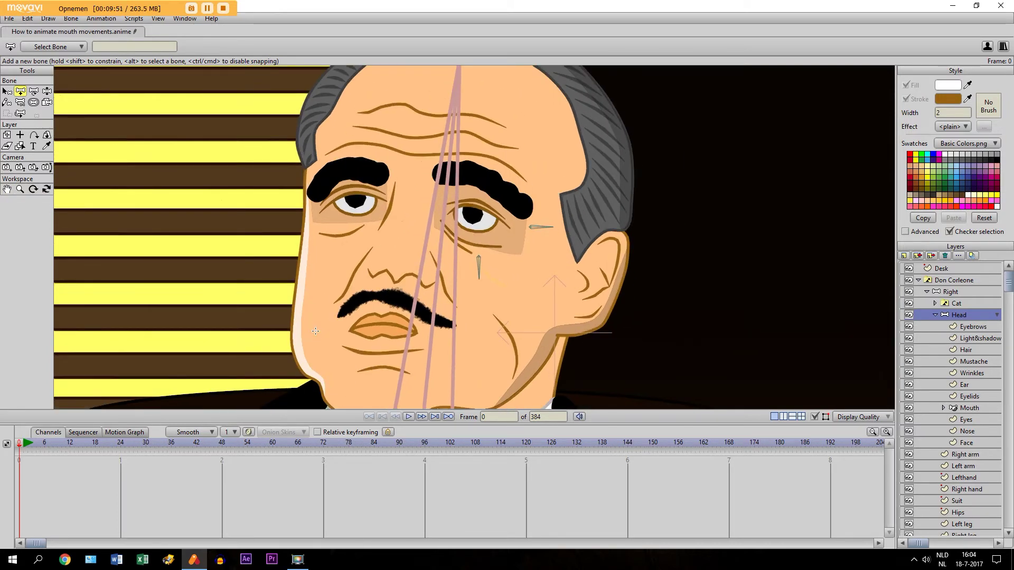
pyautogui.moveTo(316, 330); pyautogui.dragTo(315, 275)
# Step: Set the new cheek bone's strength to 0 and keep the bone selected
pyautogui.click(33, 103)
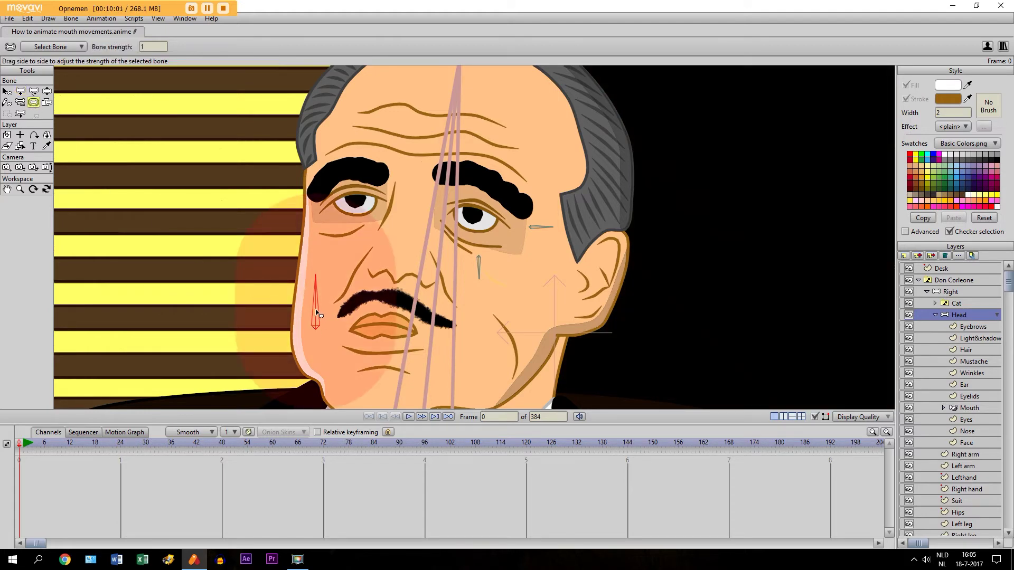
pyautogui.moveTo(317, 313); pyautogui.dragTo(183, 284)
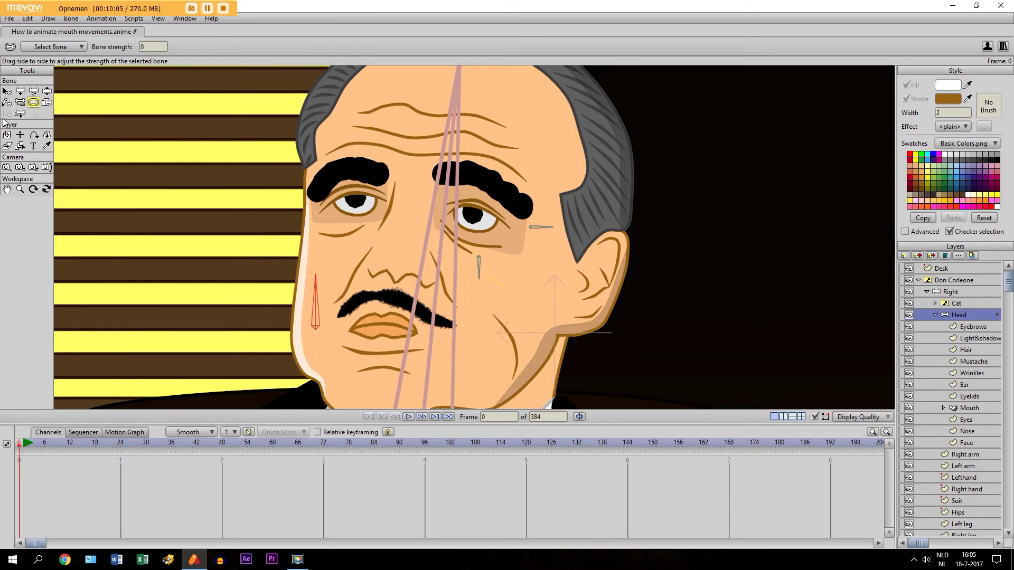
pyautogui.click(6, 92)
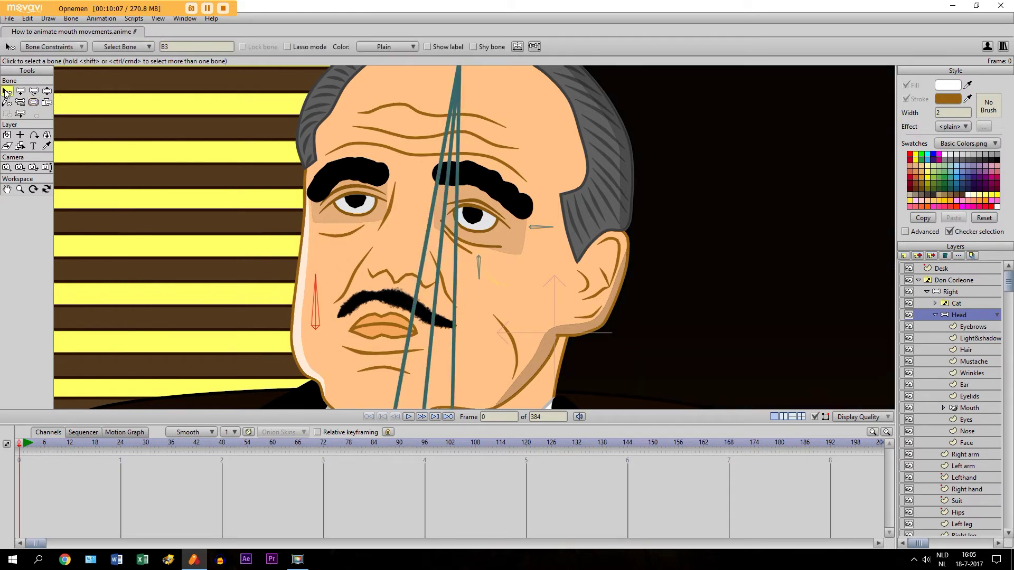
# Step: Enable angle constraints for the cheek bone and name the bone Mouth
pyautogui.click(44, 47)
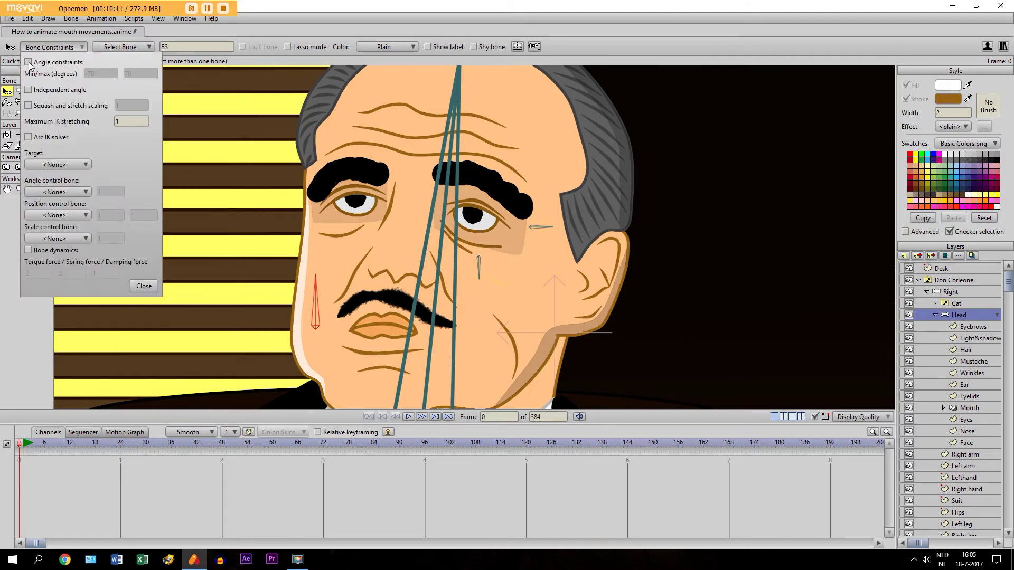
pyautogui.click(29, 62)
pyautogui.click(143, 286)
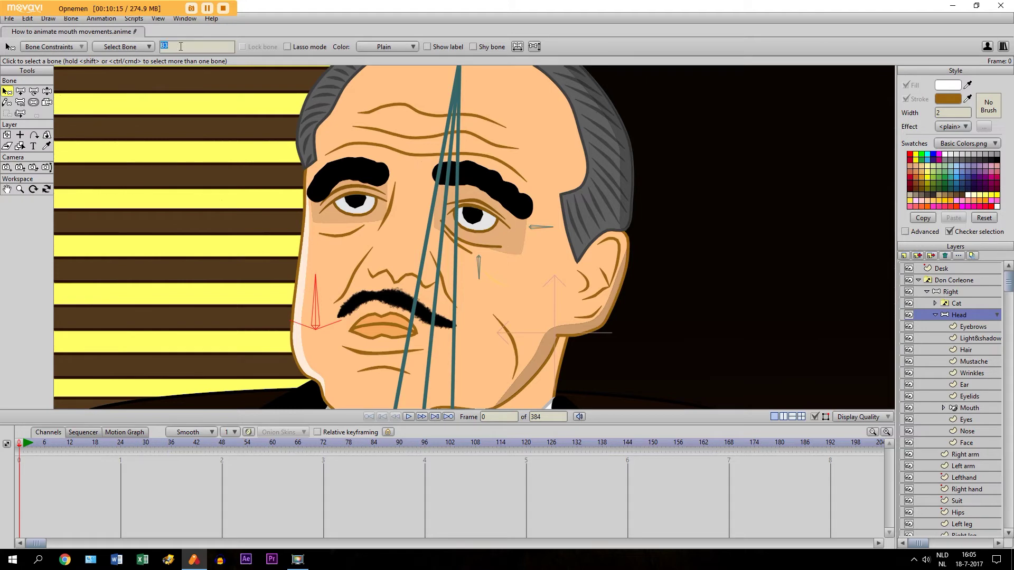
pyautogui.write('Mouth')
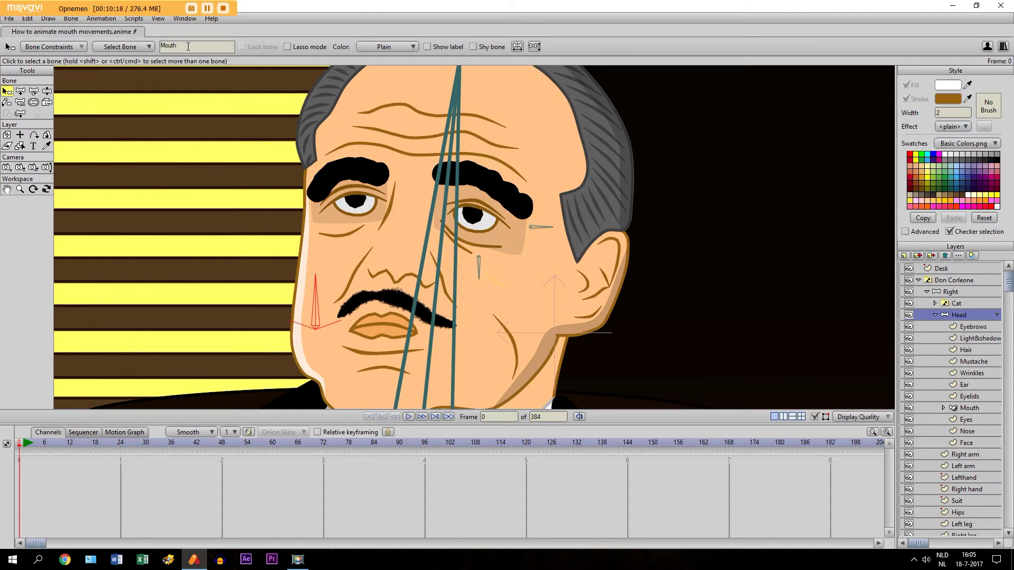
pyautogui.press('Return')
# Step: Create an action named Mouth for the Head layer and rotate the Mouth bone outward to its angle limit at frame 1
pyautogui.click(188, 21)
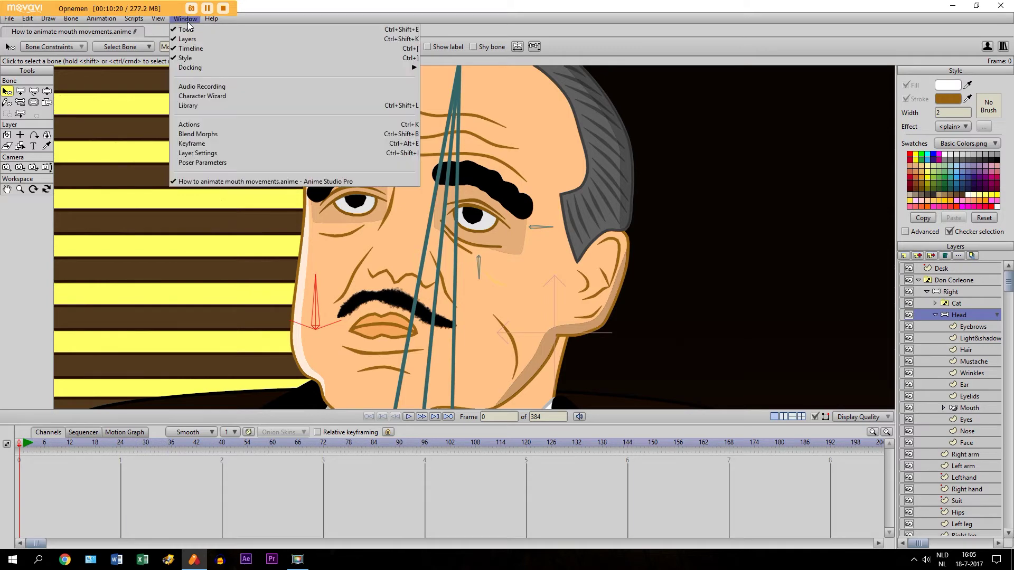
pyautogui.click(200, 124)
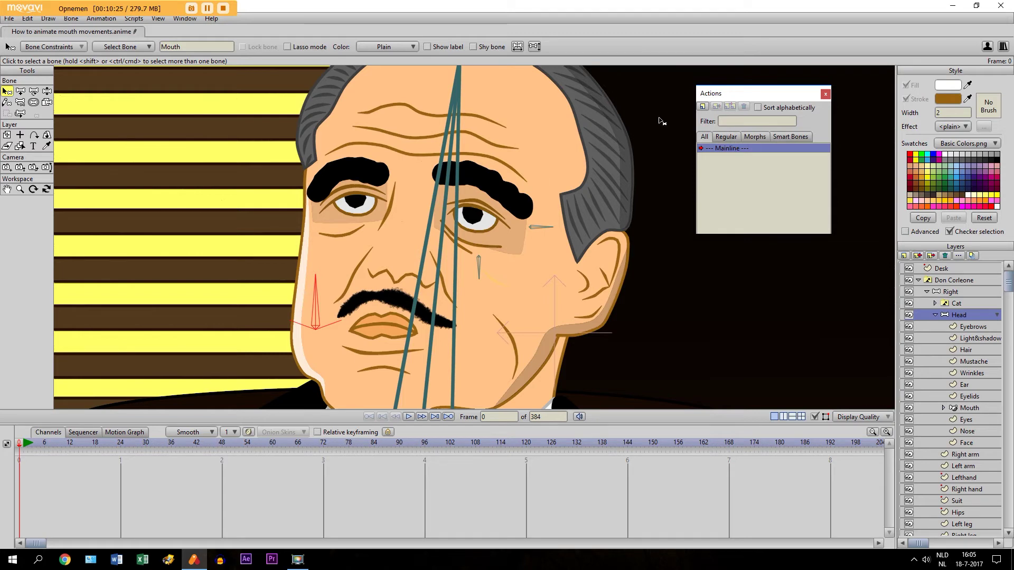
pyautogui.click(703, 107)
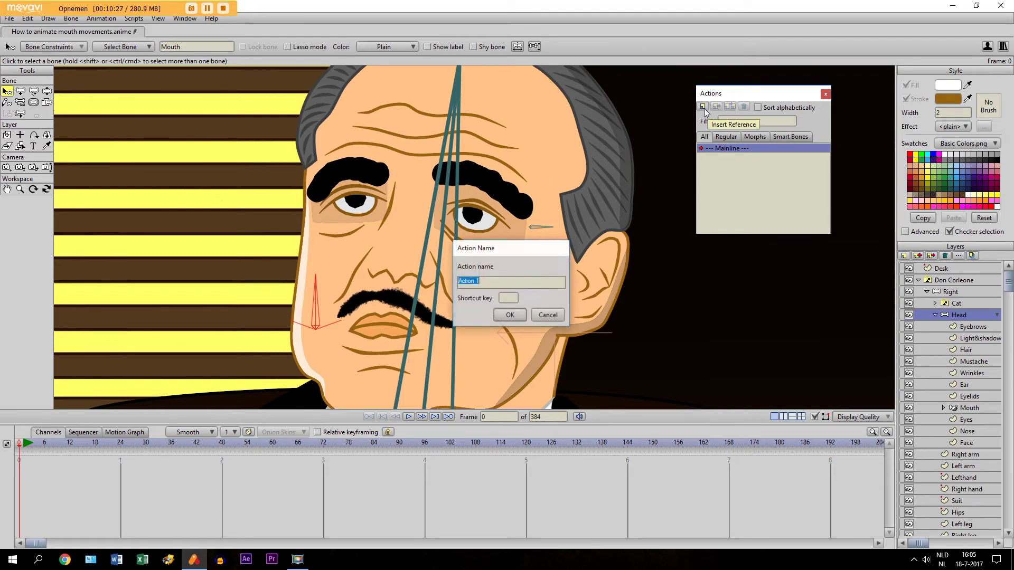
pyautogui.write('Mouth')
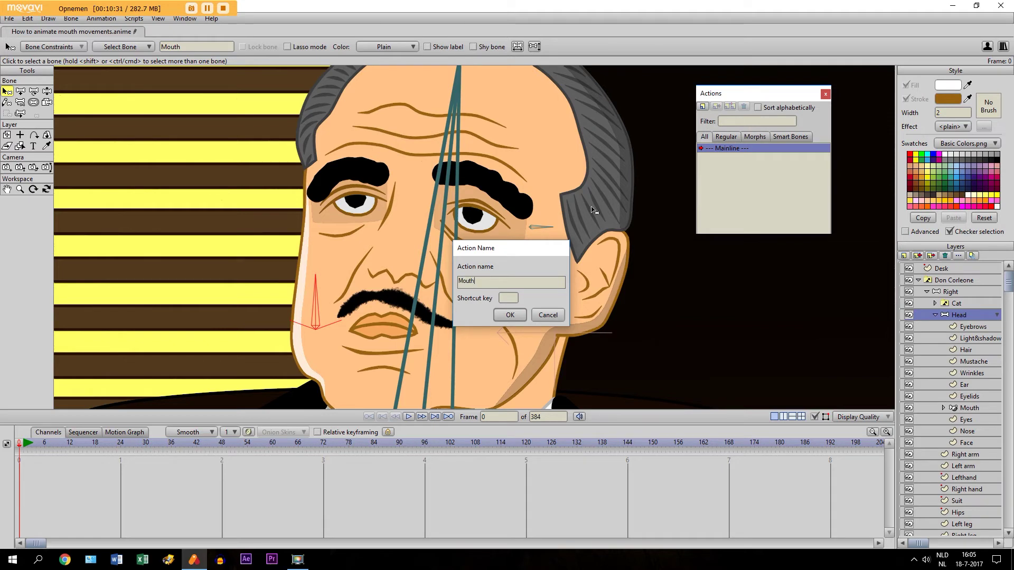
pyautogui.click(518, 313)
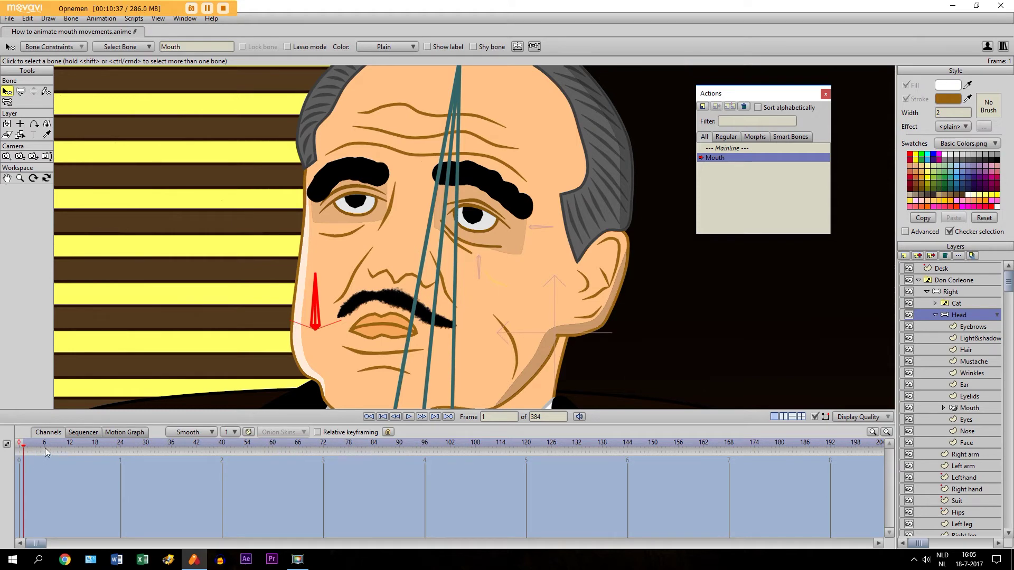
pyautogui.click(20, 92)
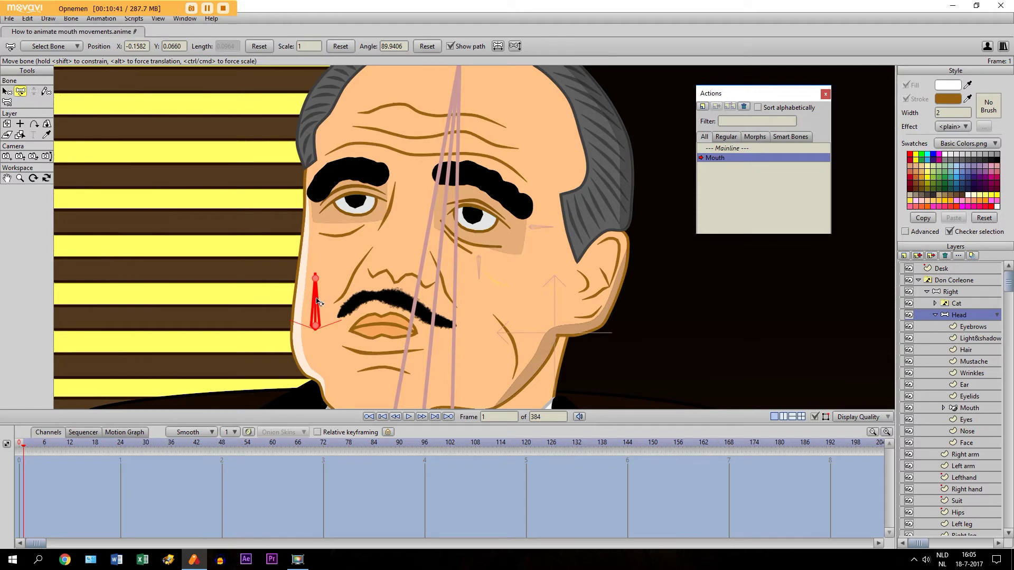
pyautogui.moveTo(317, 301); pyautogui.dragTo(246, 320)
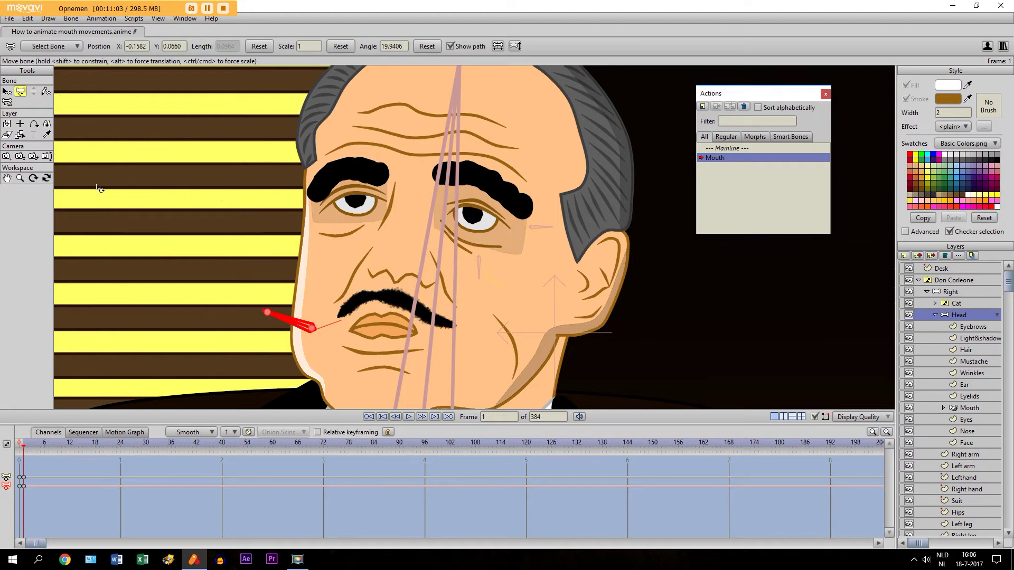
# Step: Expand the Mouth bone layer and select its Lips layer for close-up editing
pyautogui.click(9, 180)
pyautogui.scroll(1, 285, 253)
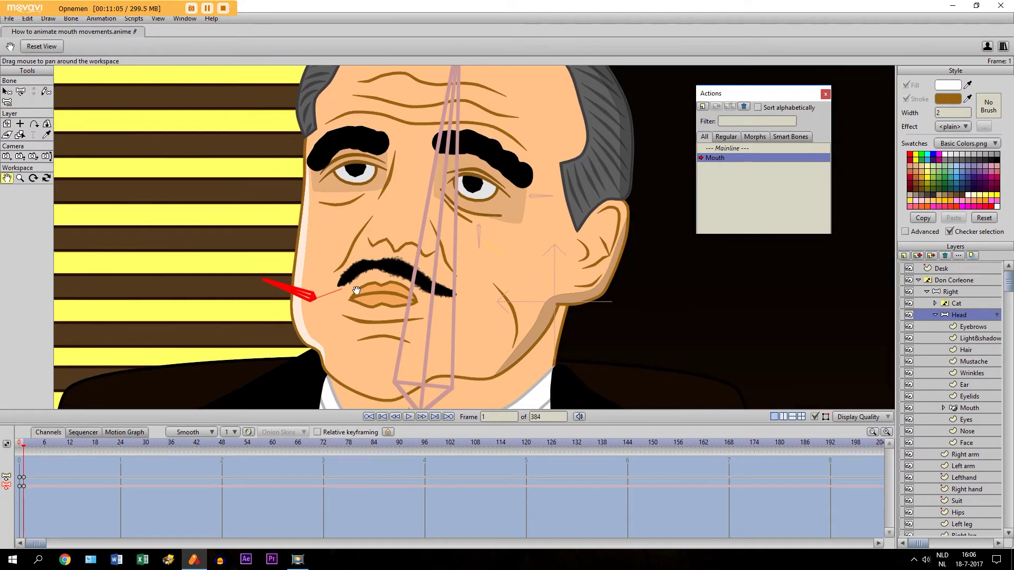
pyautogui.scroll(2, 358, 288)
pyautogui.moveTo(358, 289); pyautogui.dragTo(401, 275)
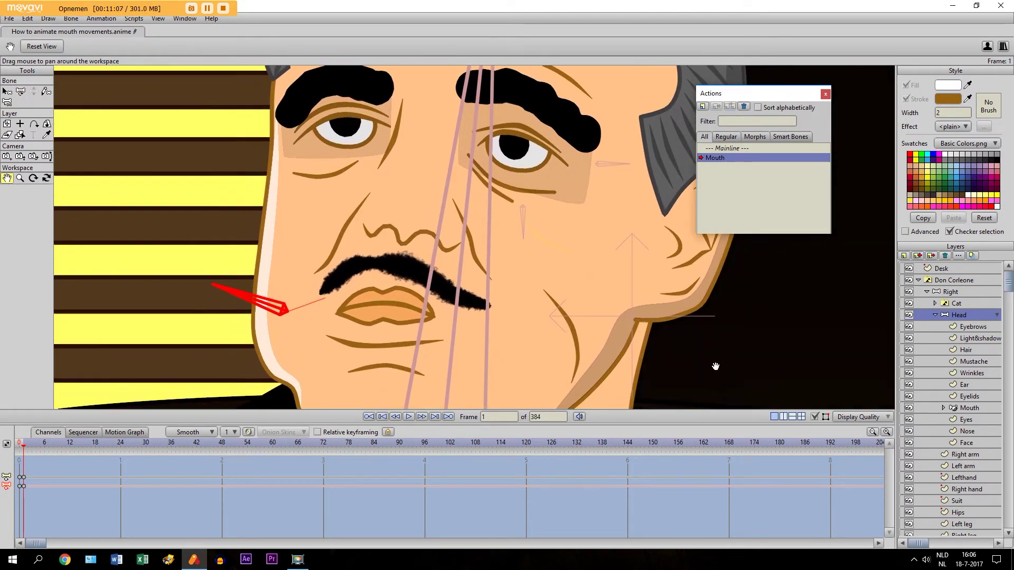
pyautogui.click(943, 407)
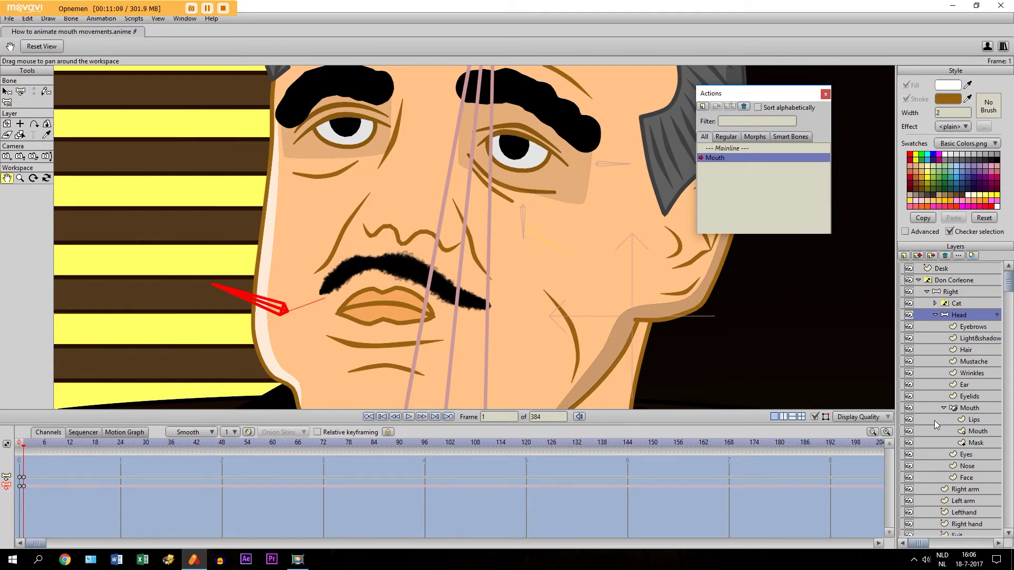
pyautogui.click(963, 422)
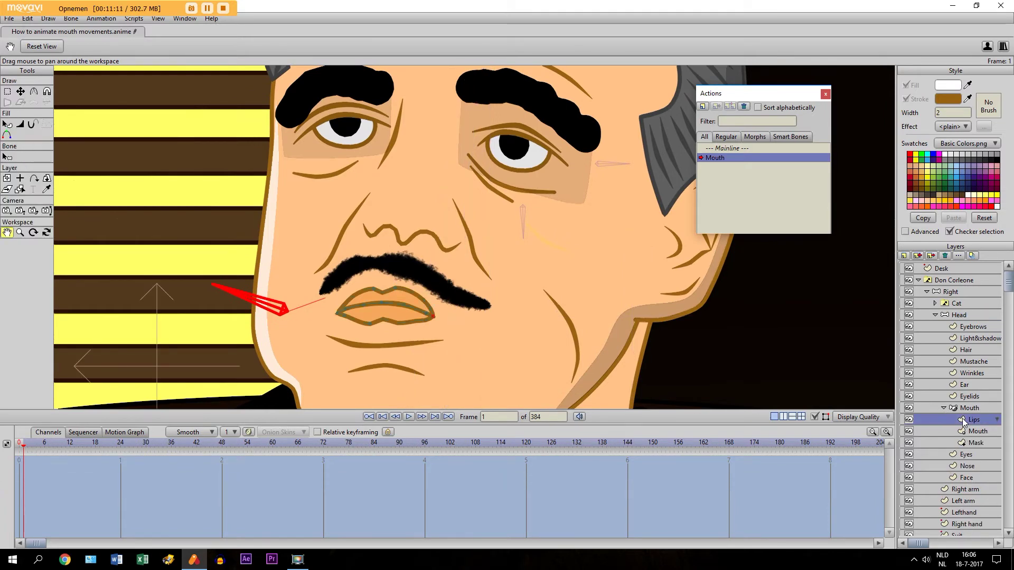
pyautogui.scroll(5, 305, 266)
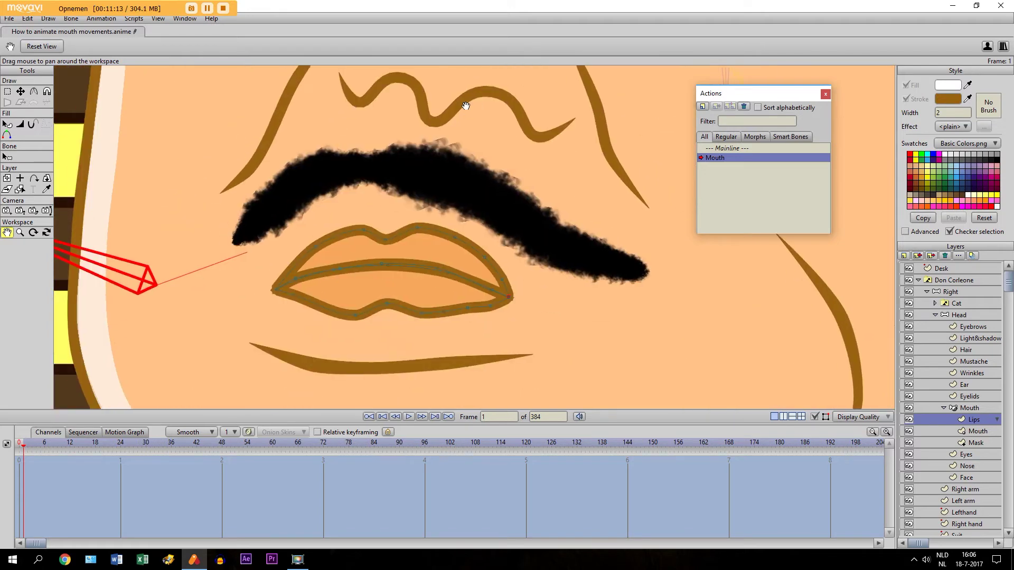
pyautogui.moveTo(447, 106); pyautogui.dragTo(421, 191)
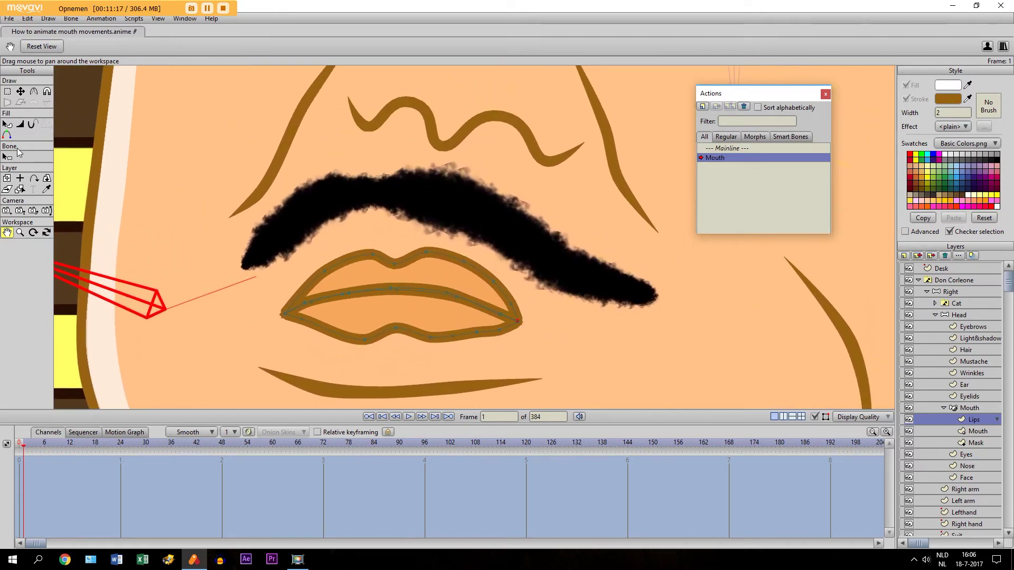
# Step: Lasso and raise the upper lip's top-edge points, and pull its lower-edge points up to begin opening the mouth
pyautogui.click(8, 92)
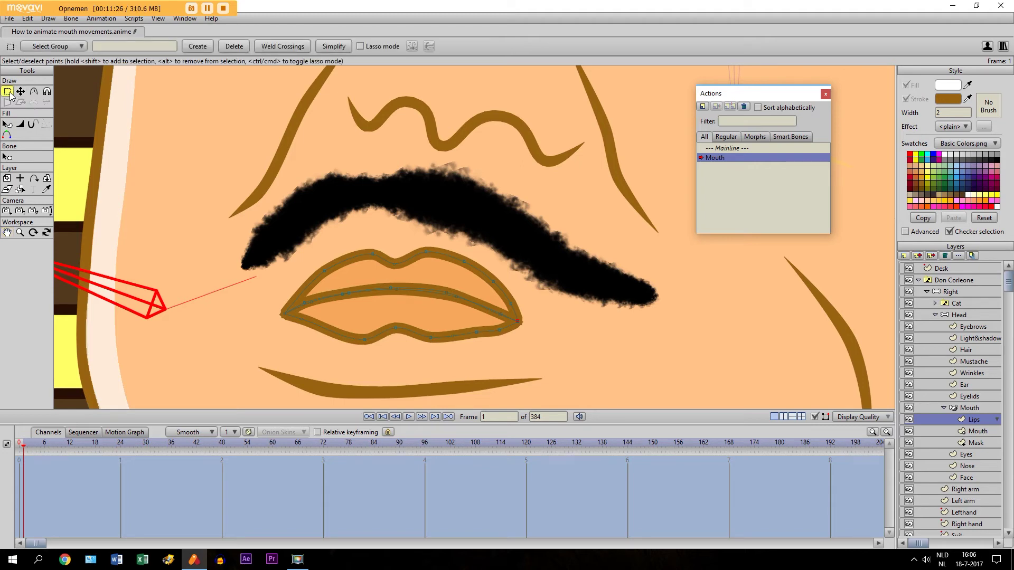
pyautogui.click(361, 46)
pyautogui.moveTo(320, 256)
pyautogui.mouseDown()
pyautogui.moveTo(399, 227)
pyautogui.moveTo(464, 228)
pyautogui.moveTo(524, 267)
pyautogui.moveTo(526, 294)
pyautogui.moveTo(509, 312)
pyautogui.moveTo(493, 291)
pyautogui.moveTo(432, 273)
pyautogui.moveTo(356, 269)
pyautogui.moveTo(323, 281)
pyautogui.moveTo(300, 272)
pyautogui.moveTo(297, 254)
pyautogui.moveTo(343, 247)
pyautogui.mouseUp()
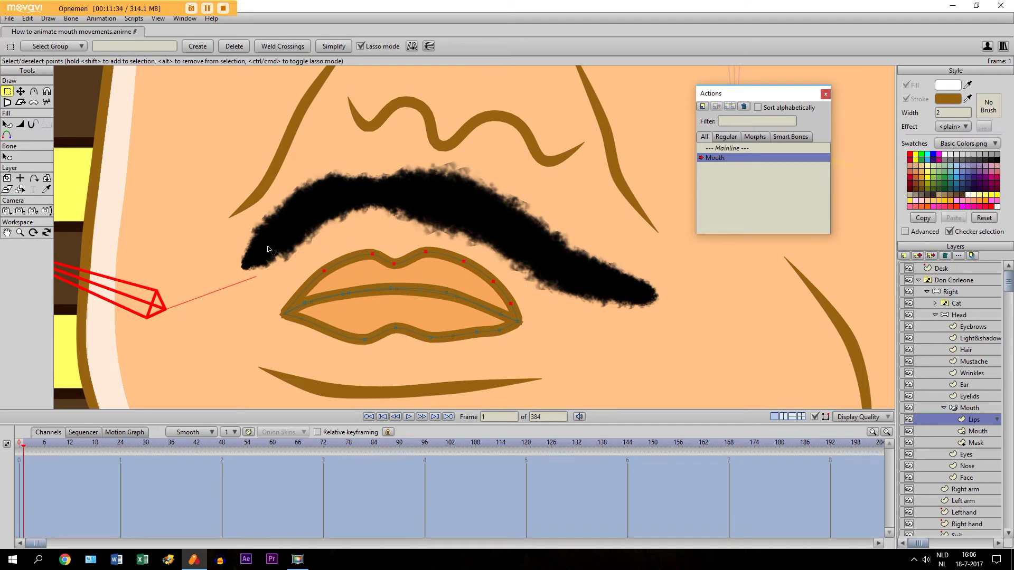
pyautogui.click(21, 92)
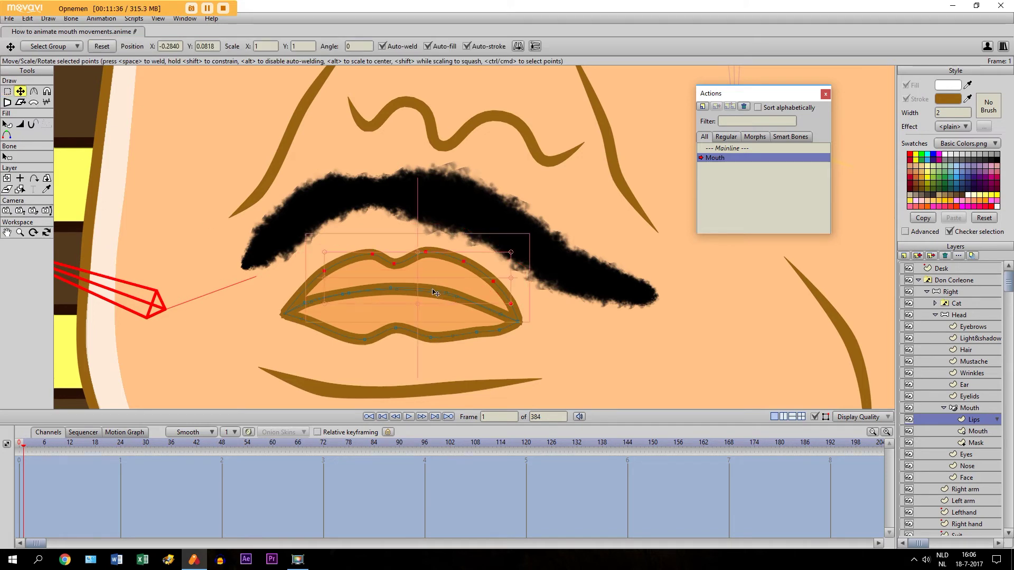
pyautogui.moveTo(437, 277); pyautogui.dragTo(434, 258)
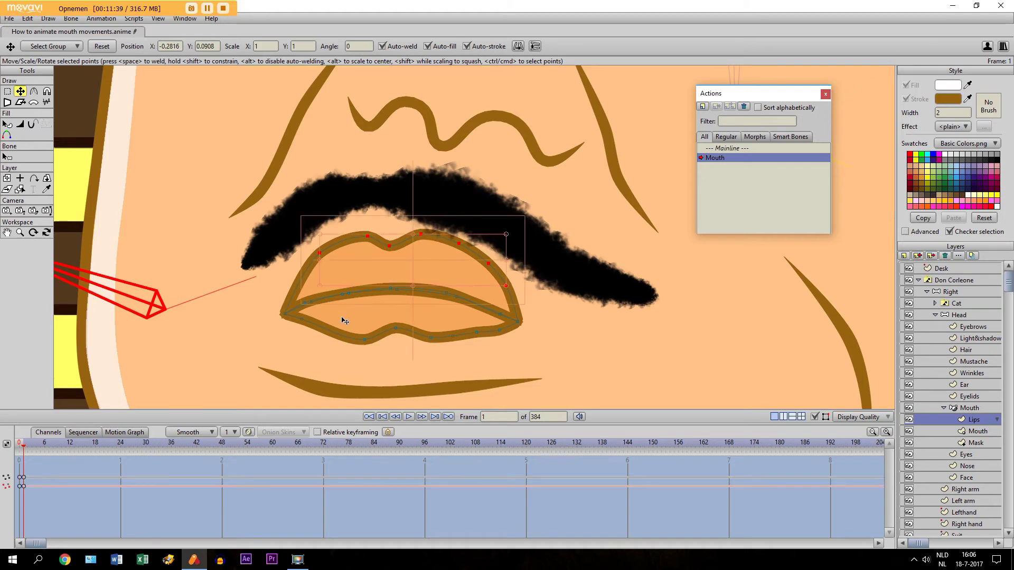
pyautogui.click(309, 305)
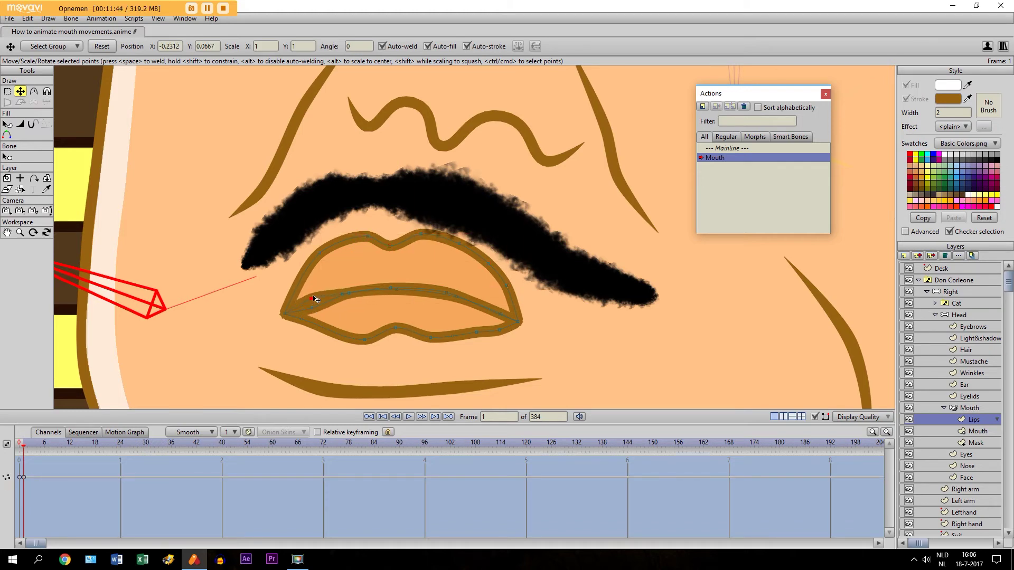
pyautogui.moveTo(314, 310); pyautogui.dragTo(401, 328)
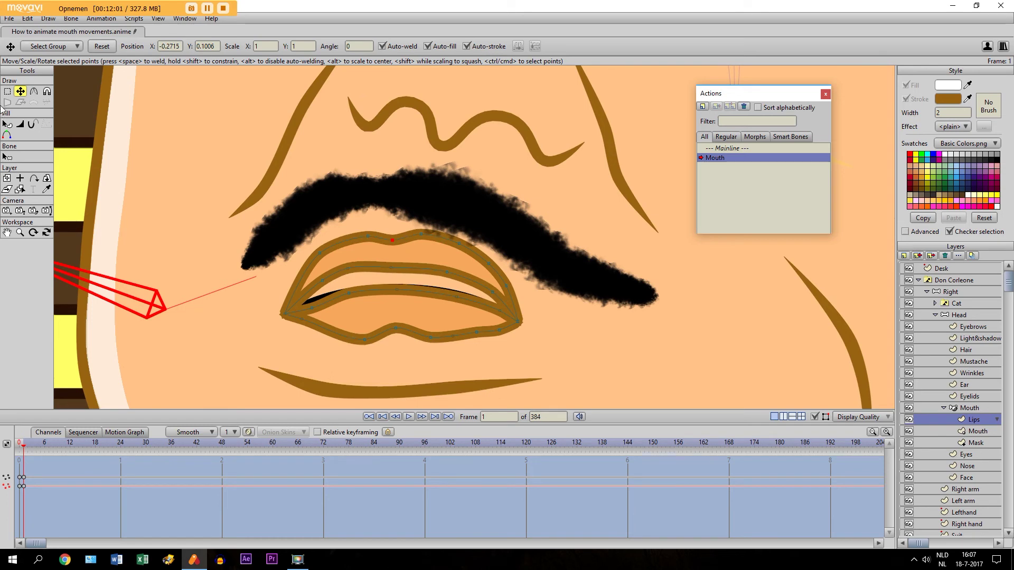
# Step: Select all points of the lower lip except the mouth corners and move them straight down
pyautogui.click(8, 92)
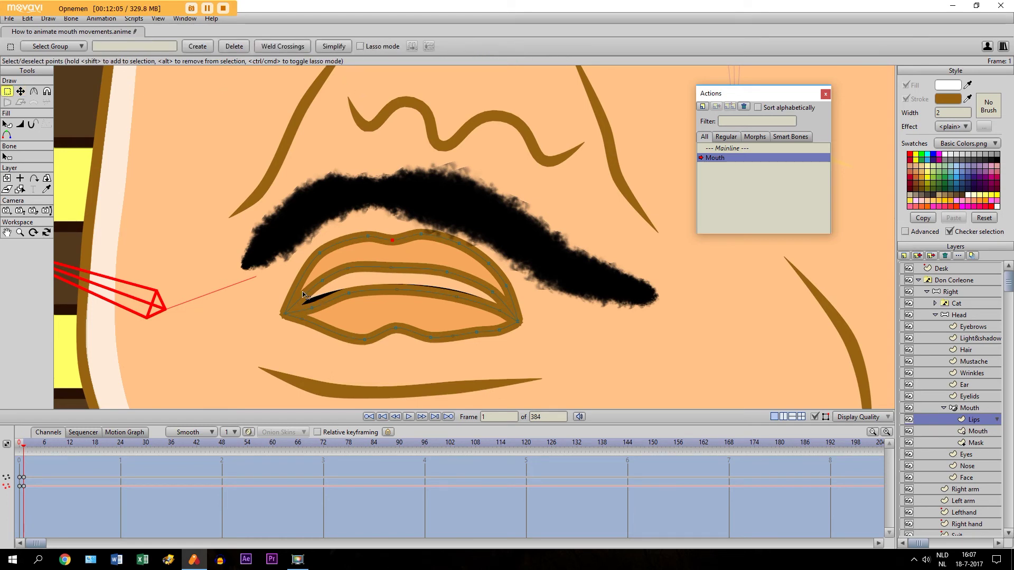
pyautogui.click(311, 308)
pyautogui.moveTo(299, 290)
pyautogui.mouseDown()
pyautogui.moveTo(327, 309)
pyautogui.moveTo(505, 360)
pyautogui.moveTo(494, 348)
pyautogui.mouseUp()
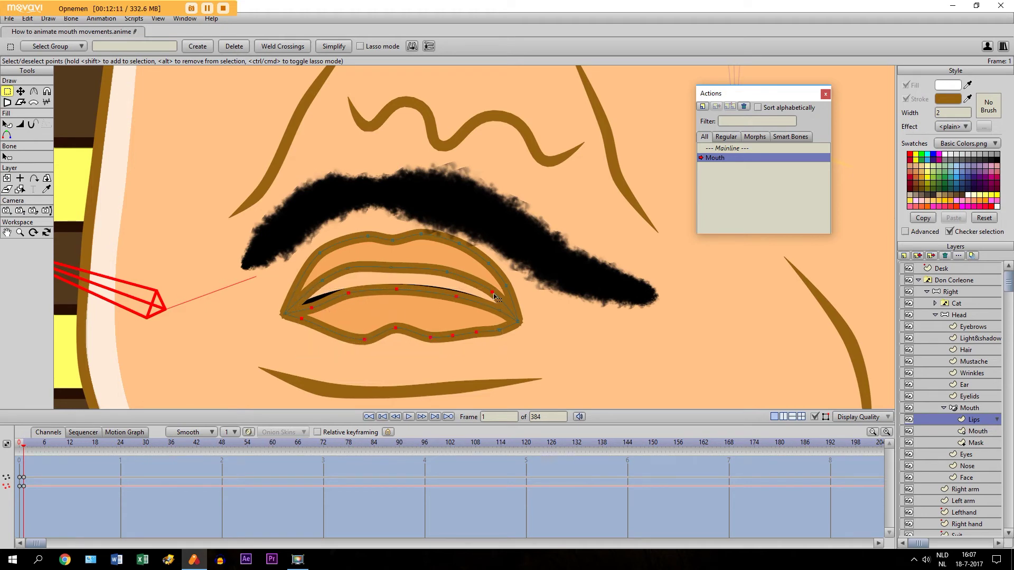
pyautogui.click(361, 47)
pyautogui.moveTo(507, 312)
pyautogui.mouseDown()
pyautogui.moveTo(485, 348)
pyautogui.moveTo(429, 350)
pyautogui.moveTo(334, 338)
pyautogui.moveTo(298, 328)
pyautogui.moveTo(291, 314)
pyautogui.moveTo(308, 296)
pyautogui.moveTo(404, 279)
pyautogui.moveTo(504, 308)
pyautogui.mouseUp()
pyautogui.click(20, 91)
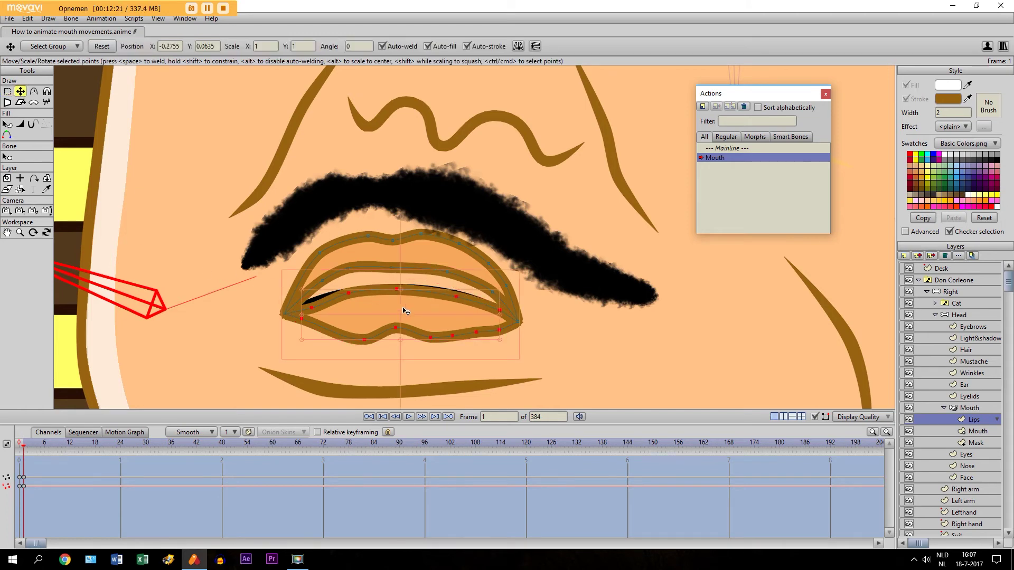
pyautogui.moveTo(405, 311); pyautogui.dragTo(402, 343)
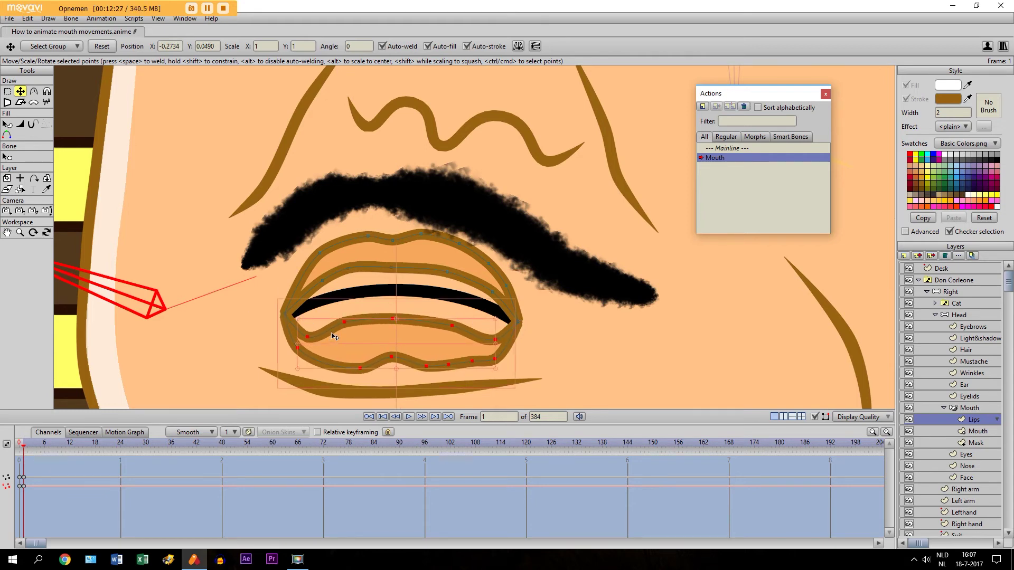
# Step: Adjust individual lower lip points to flatten its upper edge and smooth its lower outline into an open-mouth shape
pyautogui.moveTo(347, 324); pyautogui.dragTo(389, 335)
pyautogui.moveTo(452, 327); pyautogui.dragTo(452, 339)
pyautogui.moveTo(310, 338); pyautogui.dragTo(314, 332)
pyautogui.moveTo(392, 361); pyautogui.dragTo(394, 365)
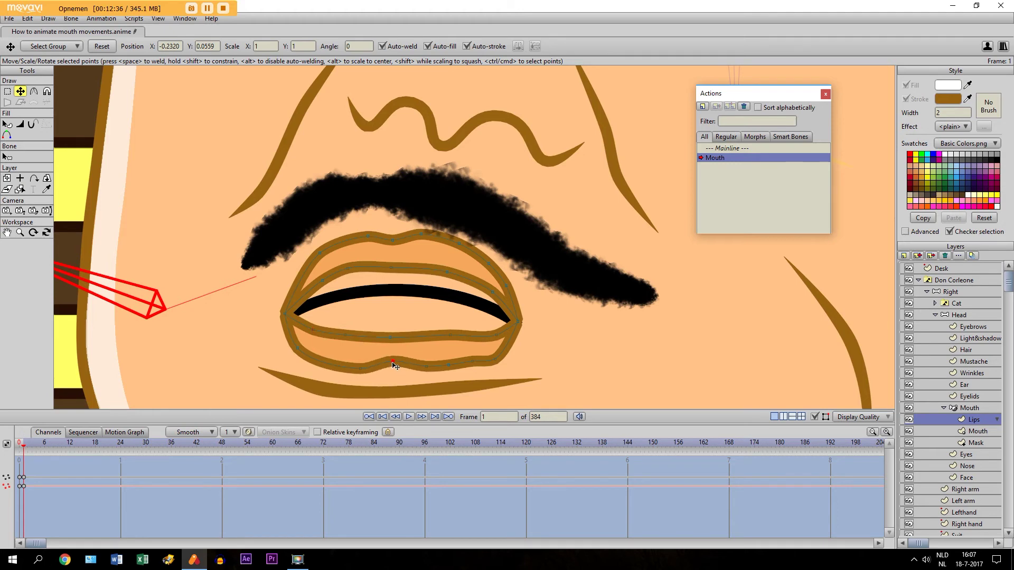
pyautogui.scroll(-3, 396, 364)
pyautogui.scroll(3, 414, 312)
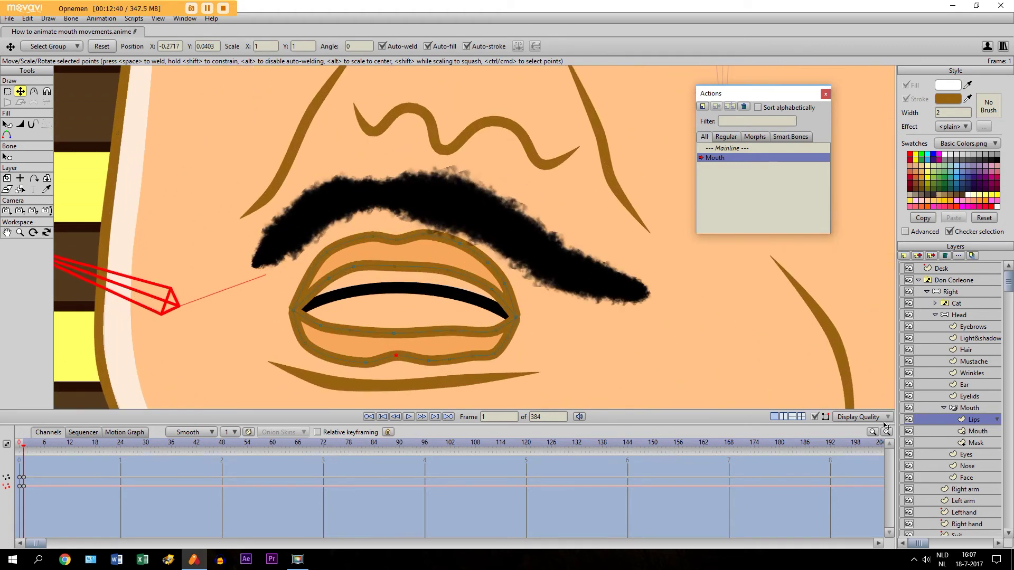
# Step: Stretch the Mask layer's lower middle point down and upper middle point up, behind the lips, to reveal the teeth and tongue
pyautogui.click(958, 442)
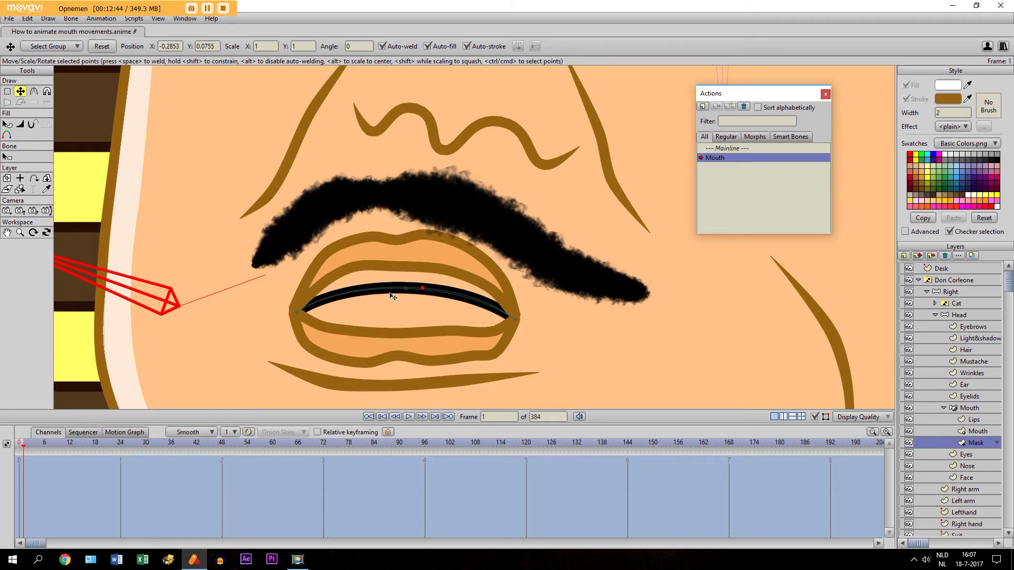
pyautogui.moveTo(407, 295); pyautogui.dragTo(400, 352)
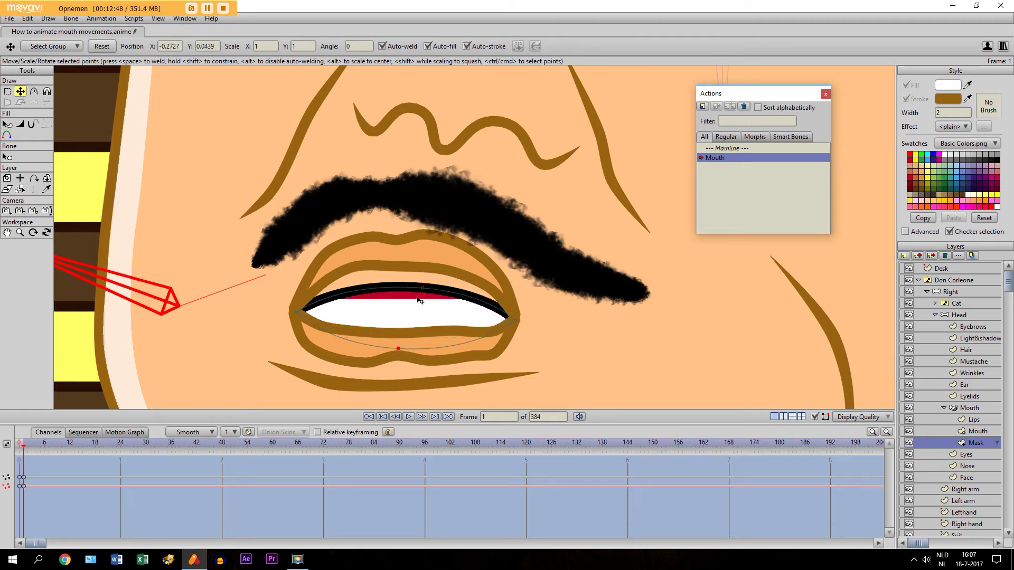
pyautogui.moveTo(422, 289); pyautogui.dragTo(393, 249)
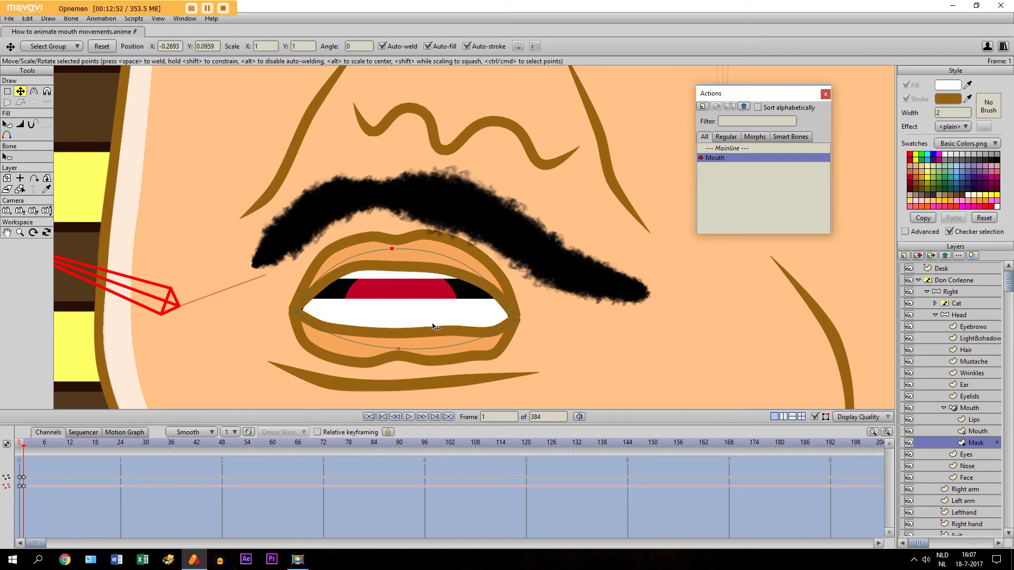
# Step: Spread the upper and lower teeth apart on the inner Mouth layer and lower the tongue behind the bottom teeth
pyautogui.scroll(-2, 454, 291)
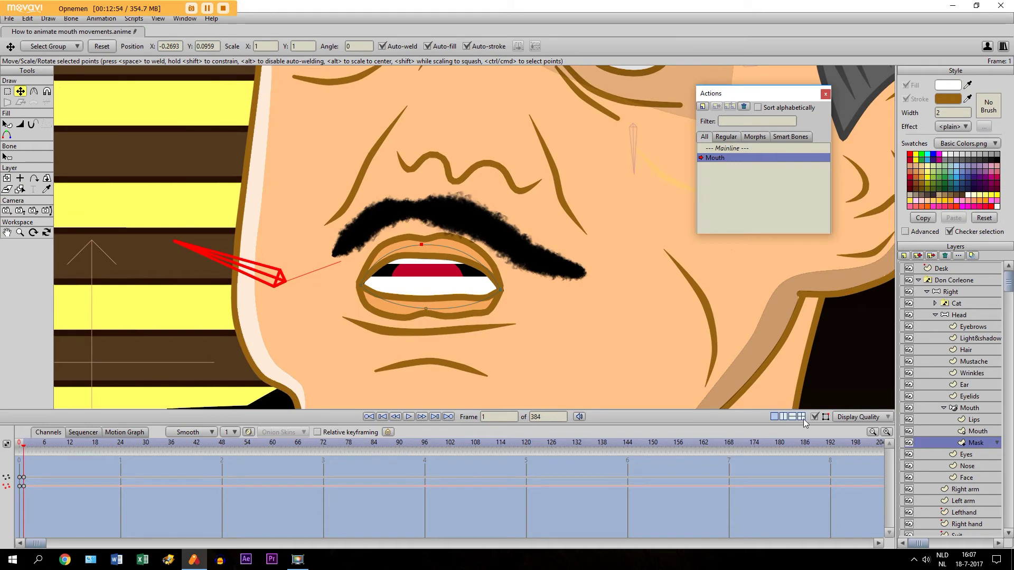
pyautogui.scroll(-3, 317, 244)
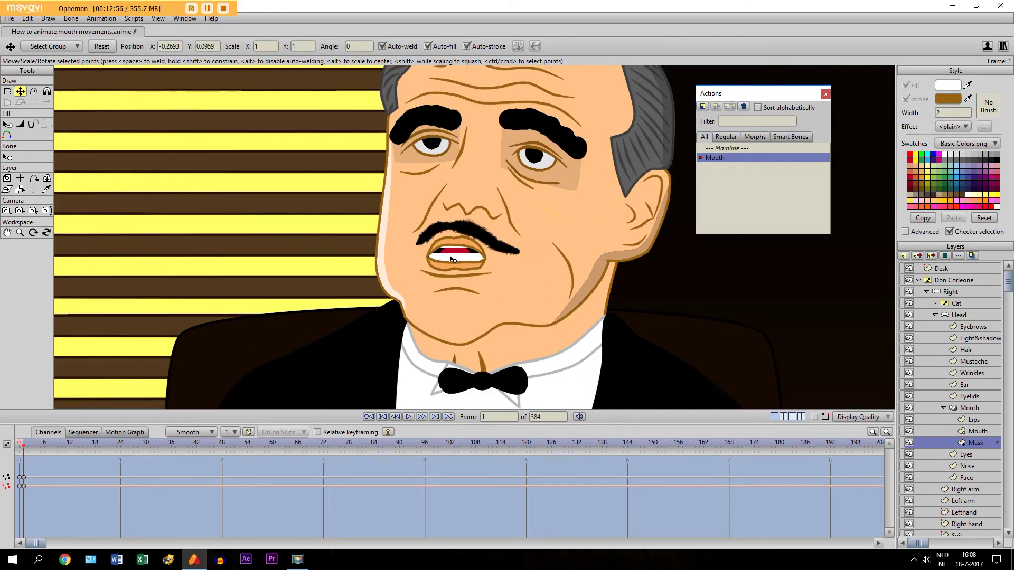
pyautogui.scroll(3, 451, 258)
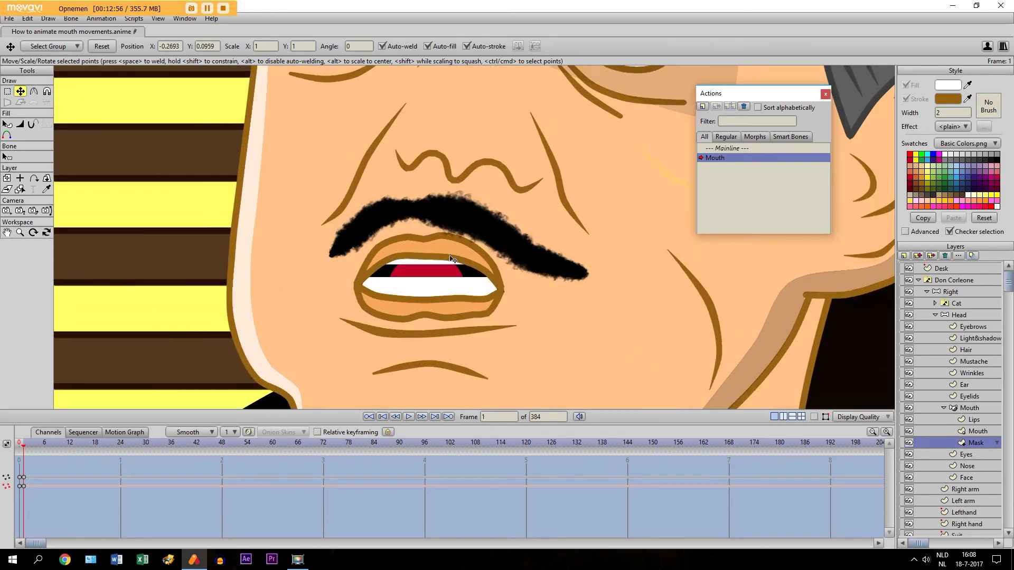
pyautogui.click(962, 431)
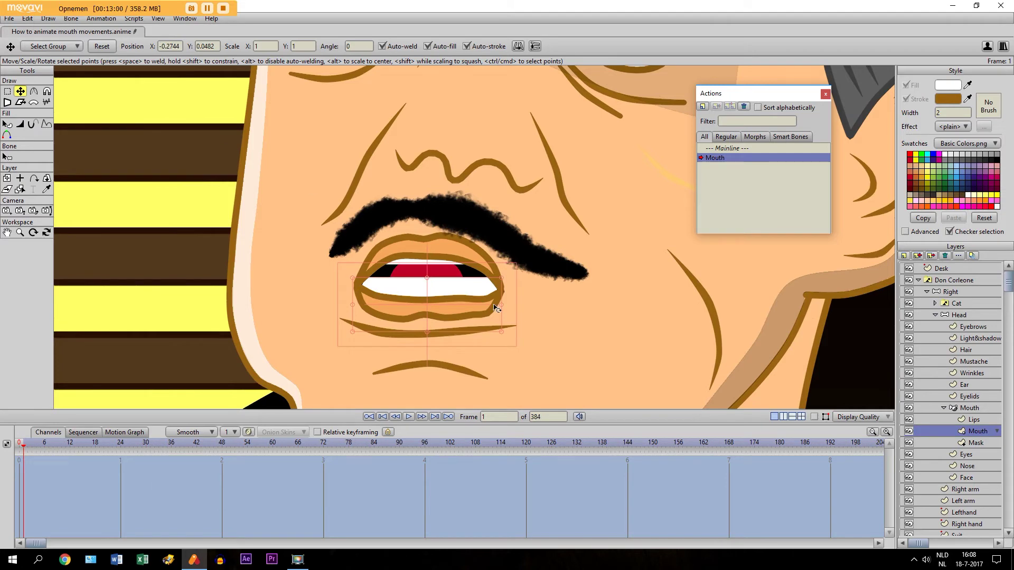
pyautogui.click(814, 417)
pyautogui.moveTo(432, 297); pyautogui.dragTo(430, 290)
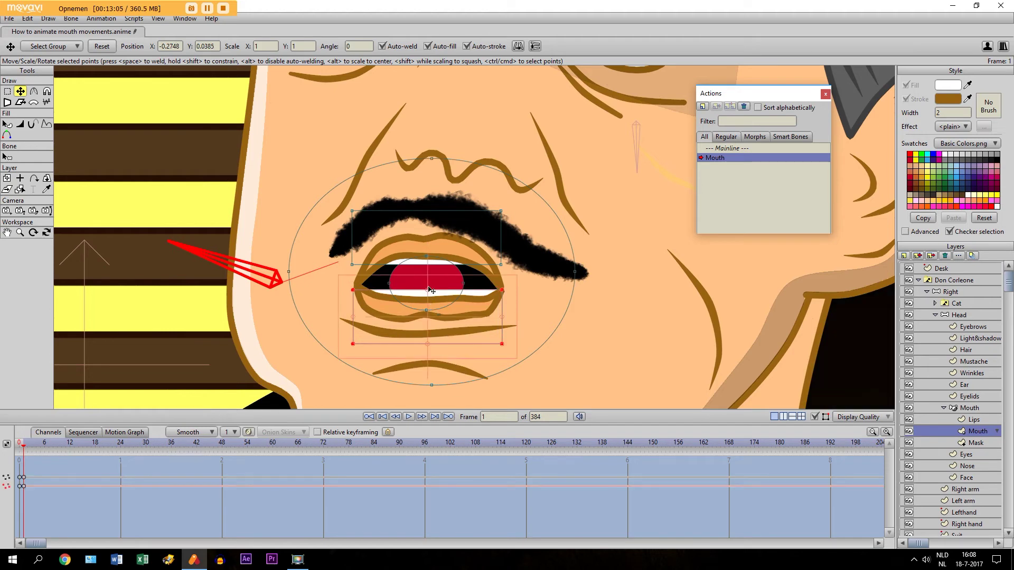
pyautogui.keyDown('ctrl'); pyautogui.click(427, 240); pyautogui.keyUp('ctrl')
pyautogui.moveTo(427, 240); pyautogui.dragTo(427, 236)
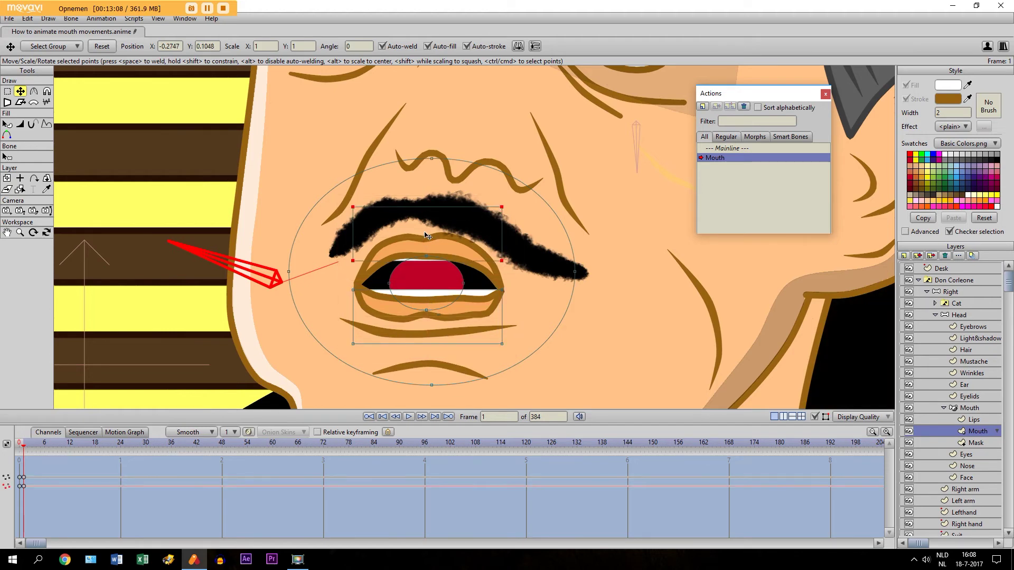
pyautogui.keyDown('ctrl'); pyautogui.click(428, 297); pyautogui.keyUp('ctrl')
pyautogui.moveTo(427, 299); pyautogui.dragTo(424, 311)
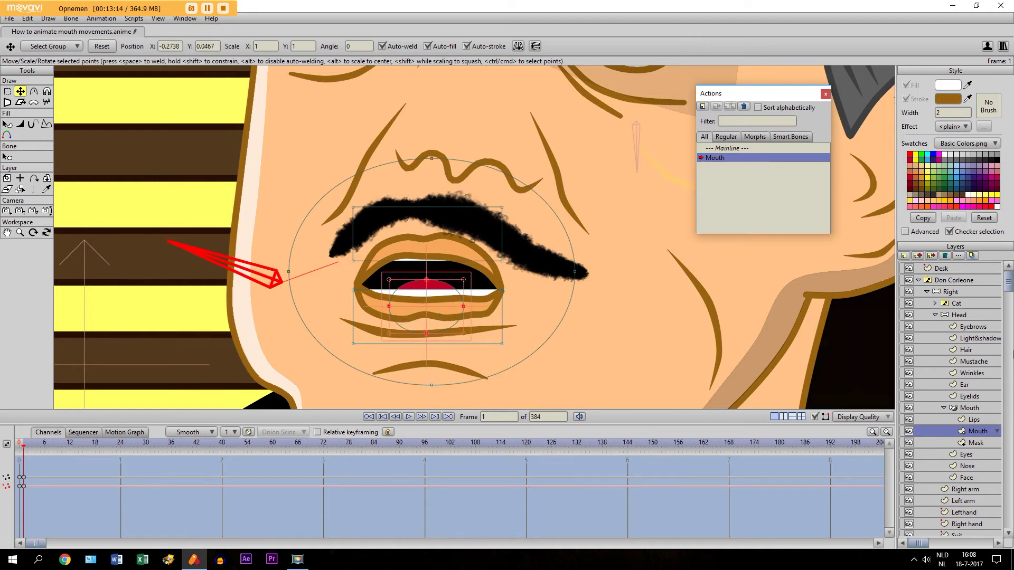
# Step: Check the open mouth against the whole face by scrubbing the Mouth action between frames 0 and 1
pyautogui.click(964, 409)
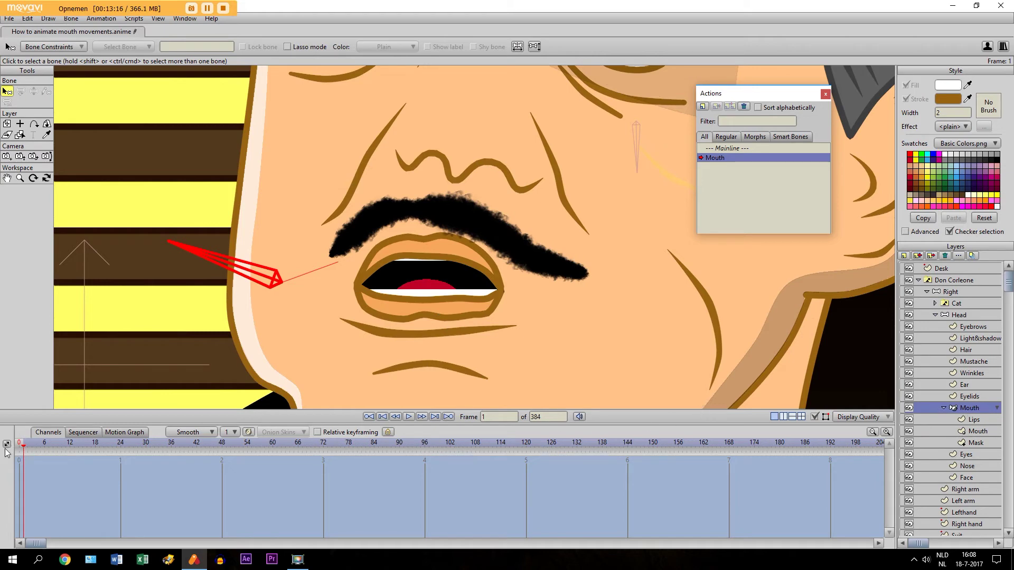
pyautogui.click(19, 446)
pyautogui.moveTo(22, 446)
pyautogui.mouseDown()
pyautogui.moveTo(32, 444)
pyautogui.moveTo(23, 446)
pyautogui.mouseUp()
pyautogui.scroll(-2, 423, 280)
pyautogui.click(7, 178)
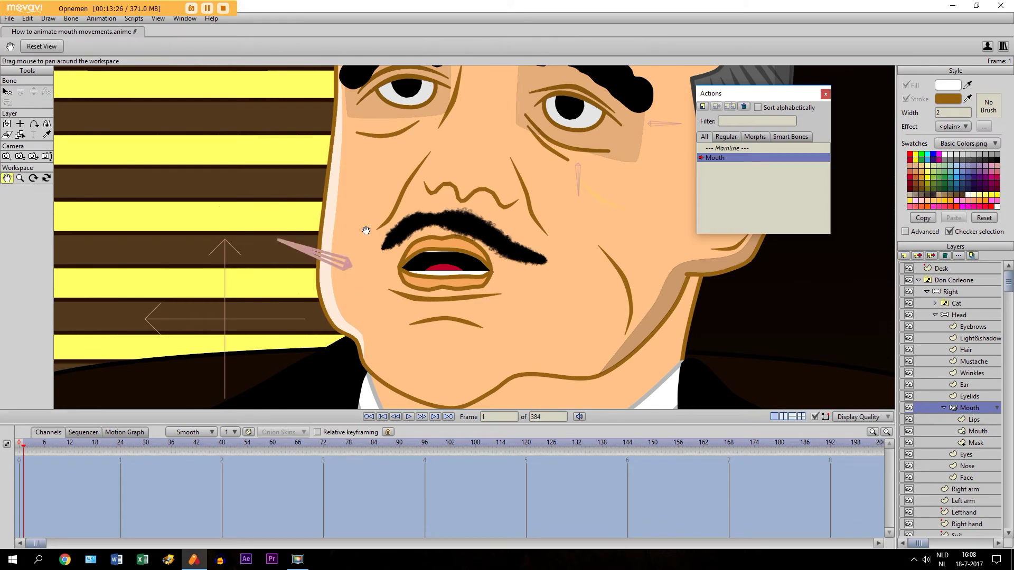
pyautogui.moveTo(533, 248); pyautogui.dragTo(433, 275)
pyautogui.scroll(2, 467, 263)
pyautogui.scroll(-3, 467, 263)
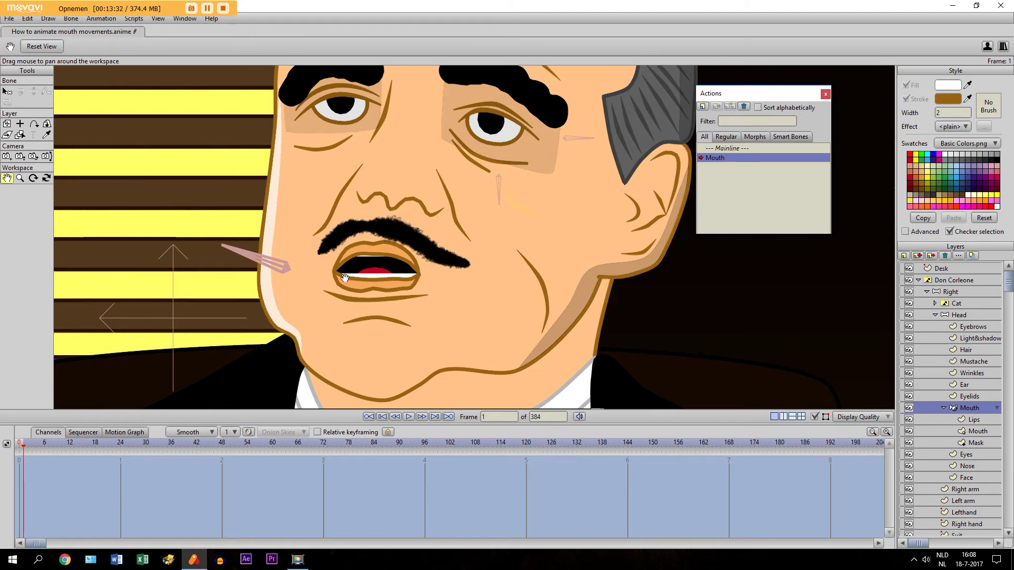
pyautogui.moveTo(322, 291); pyautogui.dragTo(319, 304)
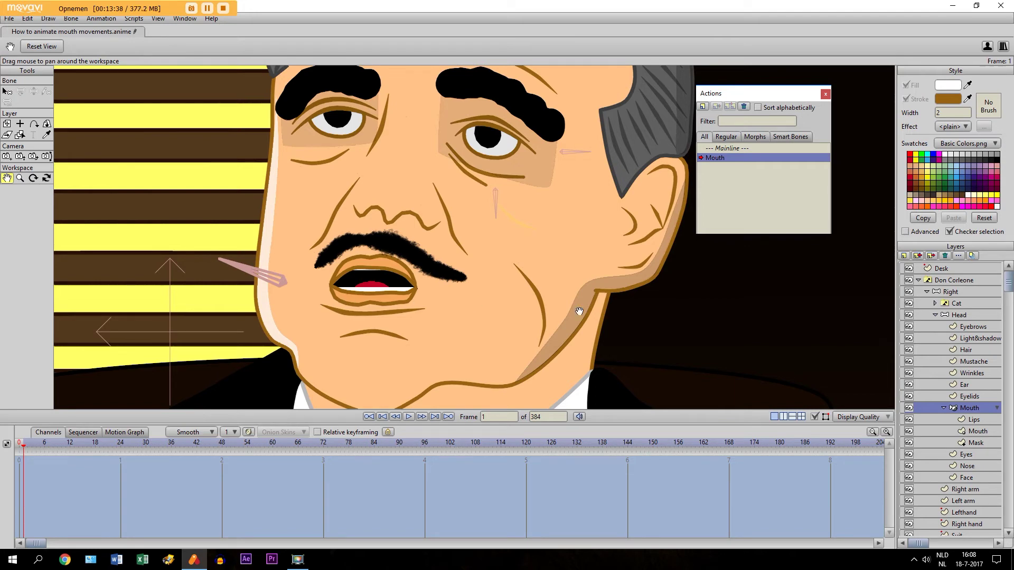
# Step: On the Wrinkles layer, select the two wrinkles below the lower lip and bend their middles down to follow the open mouth
pyautogui.click(942, 408)
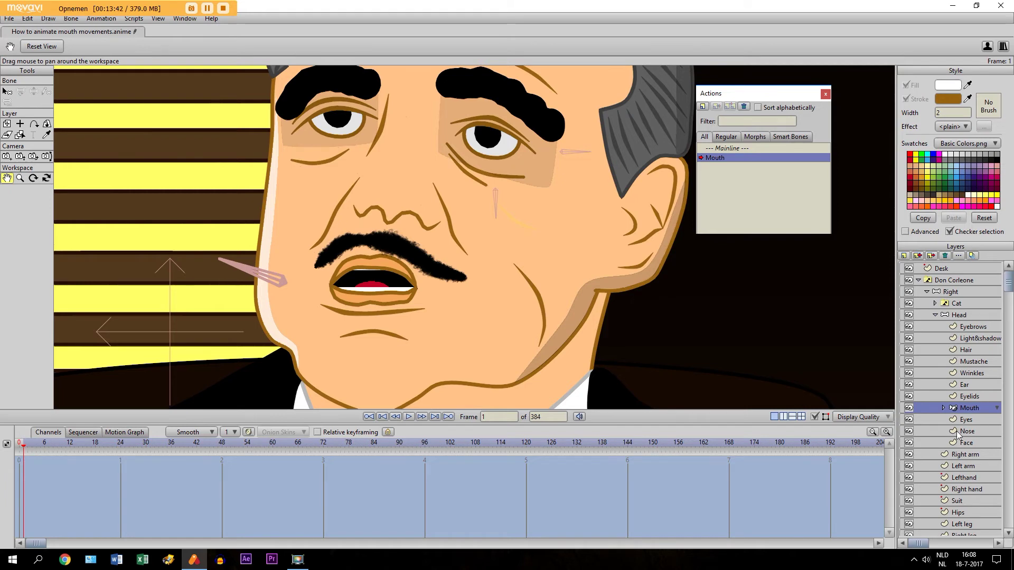
pyautogui.click(980, 374)
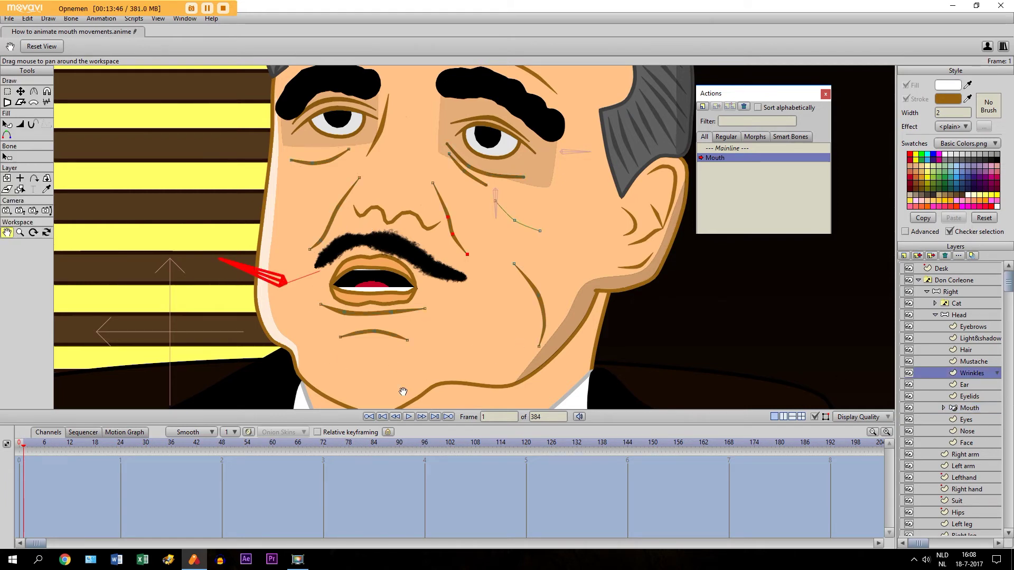
pyautogui.click(8, 92)
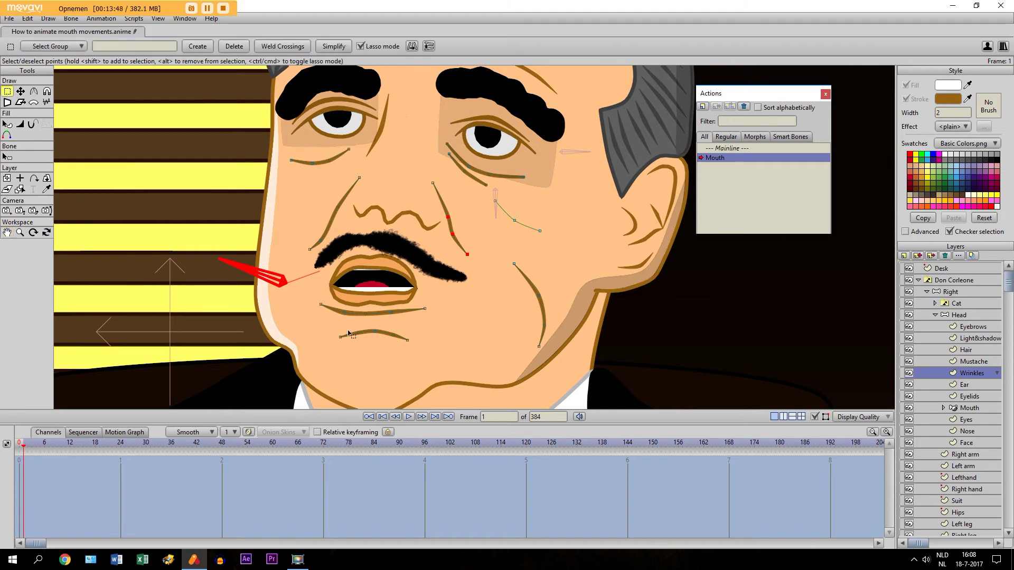
pyautogui.moveTo(293, 289)
pyautogui.mouseDown()
pyautogui.moveTo(425, 359)
pyautogui.moveTo(380, 333)
pyautogui.mouseUp()
pyautogui.click(360, 46)
pyautogui.moveTo(307, 294)
pyautogui.mouseDown()
pyautogui.moveTo(414, 373)
pyautogui.moveTo(483, 385)
pyautogui.mouseUp()
pyautogui.click(20, 91)
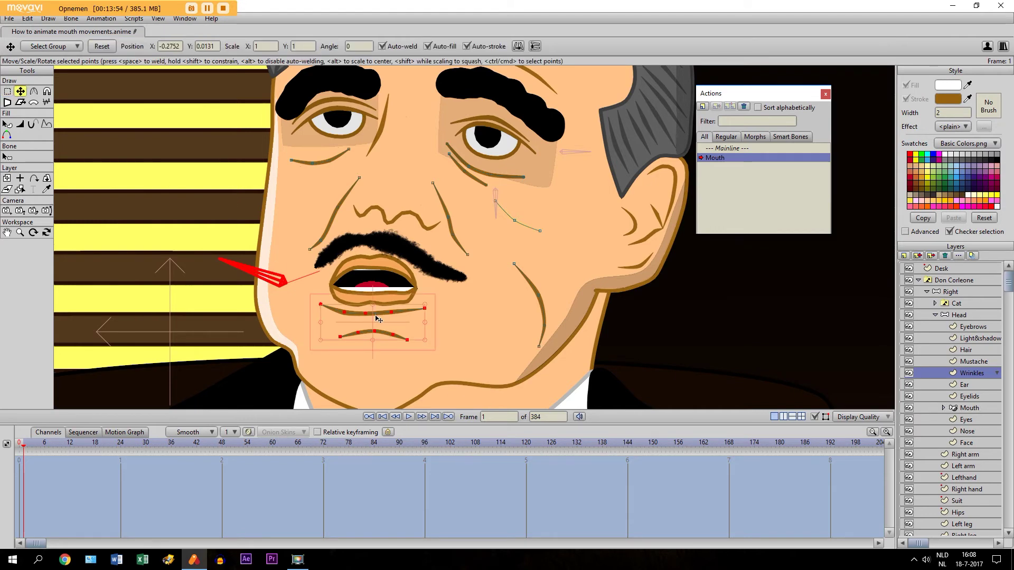
pyautogui.moveTo(380, 321); pyautogui.dragTo(415, 350)
pyautogui.click(346, 318)
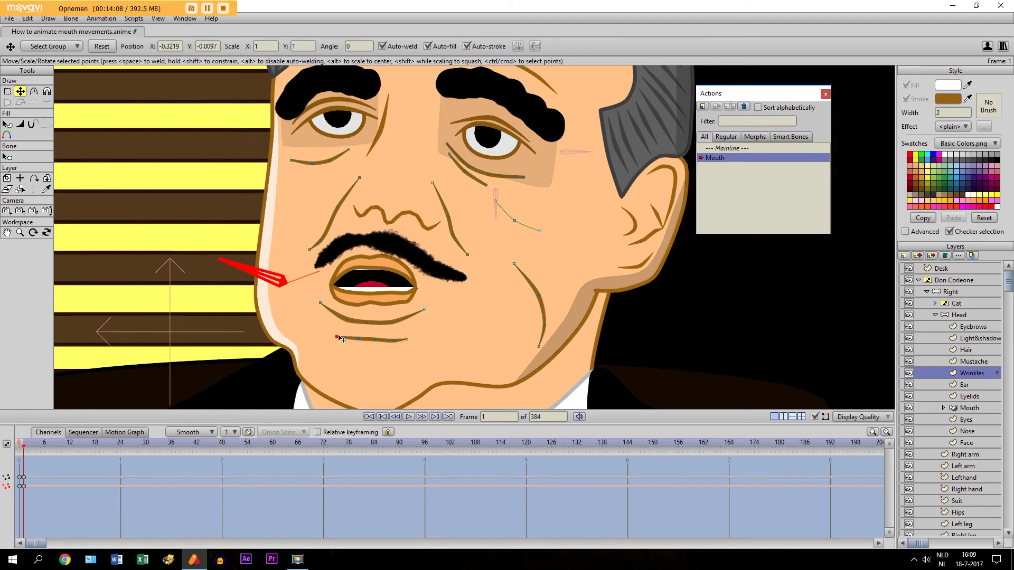
# Step: Move the chin wrinkle slightly down and compare it between frames 0 and 1
pyautogui.hotkey('ctrl', 'shift', 'Left')
pyautogui.hotkey('ctrl', 'Right')
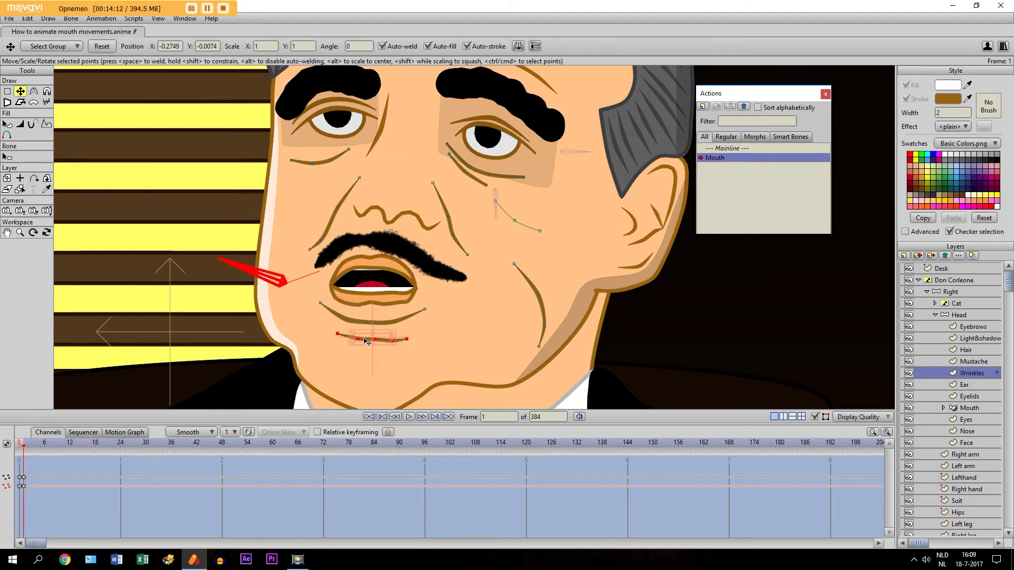
pyautogui.moveTo(370, 339); pyautogui.dragTo(369, 341)
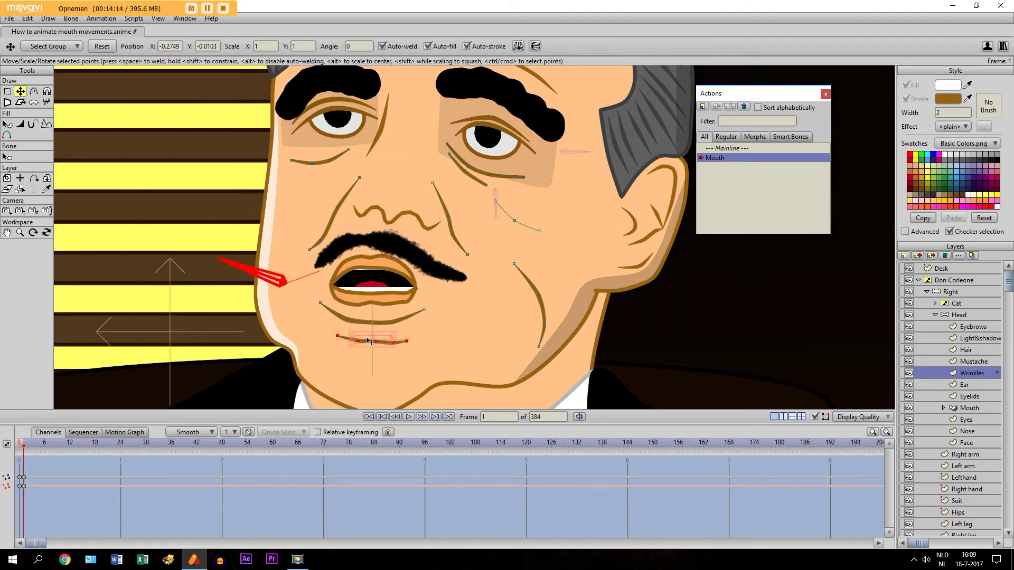
pyautogui.hotkey('ctrl', 'Left')
pyautogui.hotkey('ctrl', 'Right')
pyautogui.hotkey('ctrl', 'Left')
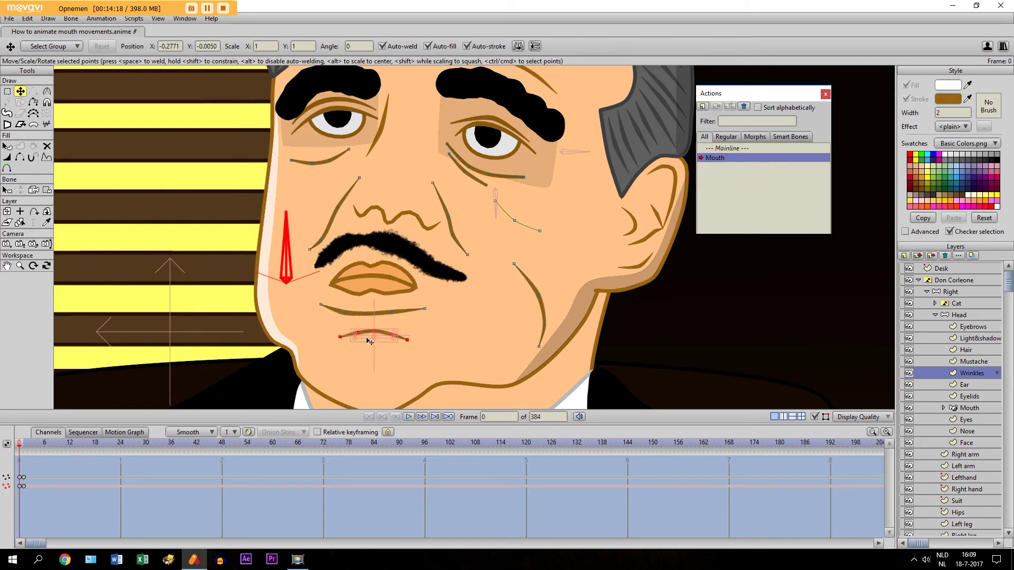
# Step: Bulge the long cheek wrinkle outward toward the ear, pull its ends inward, and compare it with the closed-mouth frame
pyautogui.doubleClick(544, 315)
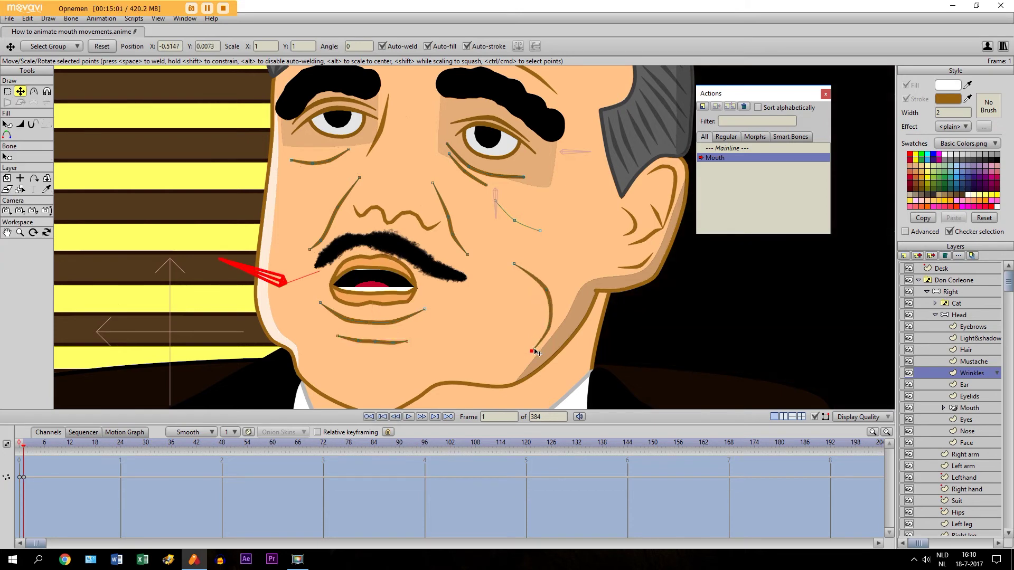
pyautogui.hotkey('ctrl', 'Left')
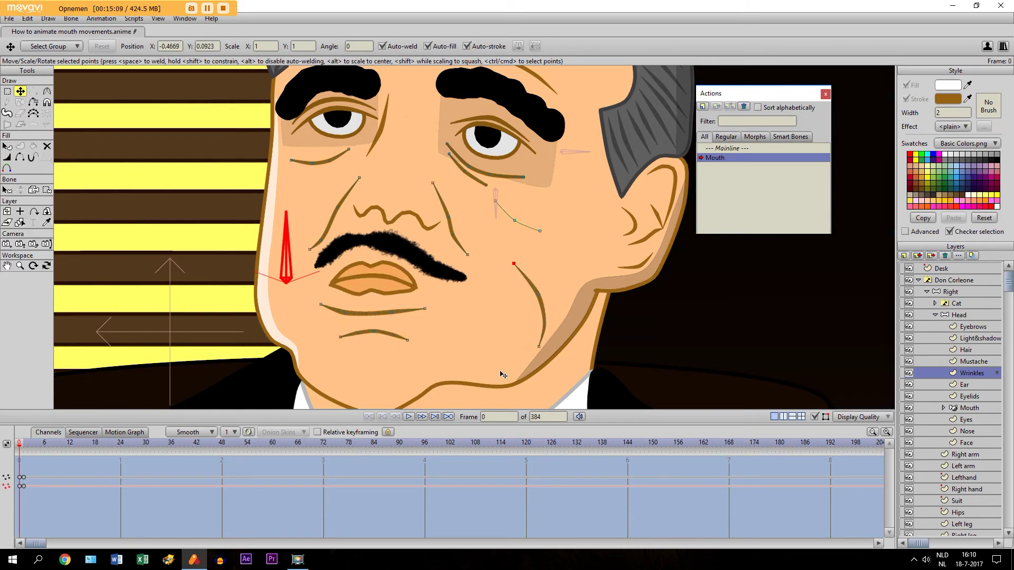
pyautogui.hotkey('ctrl', 'Right')
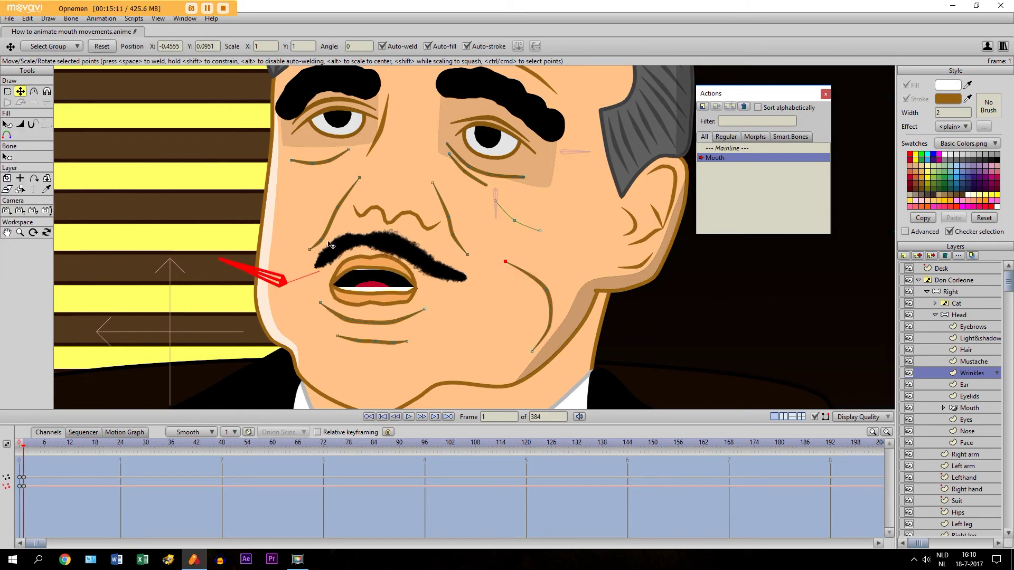
# Step: Reshape the two wrinkles beside the nose so their lower ends spread outward, and compare frames 0 and 1
pyautogui.click(331, 207)
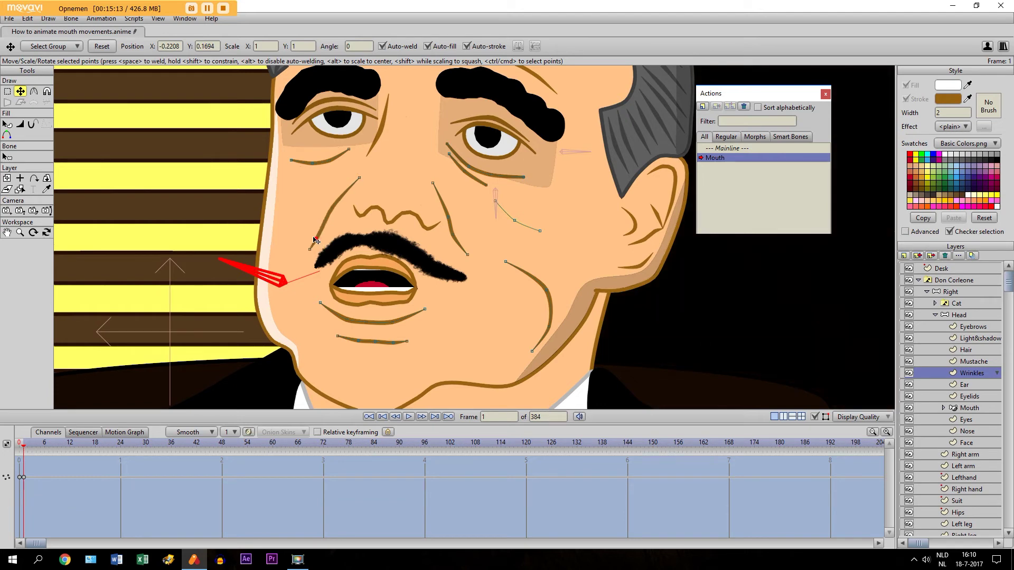
pyautogui.click(466, 254)
pyautogui.hotkey('ctrl', 'Left')
pyautogui.hotkey('ctrl', 'Right')
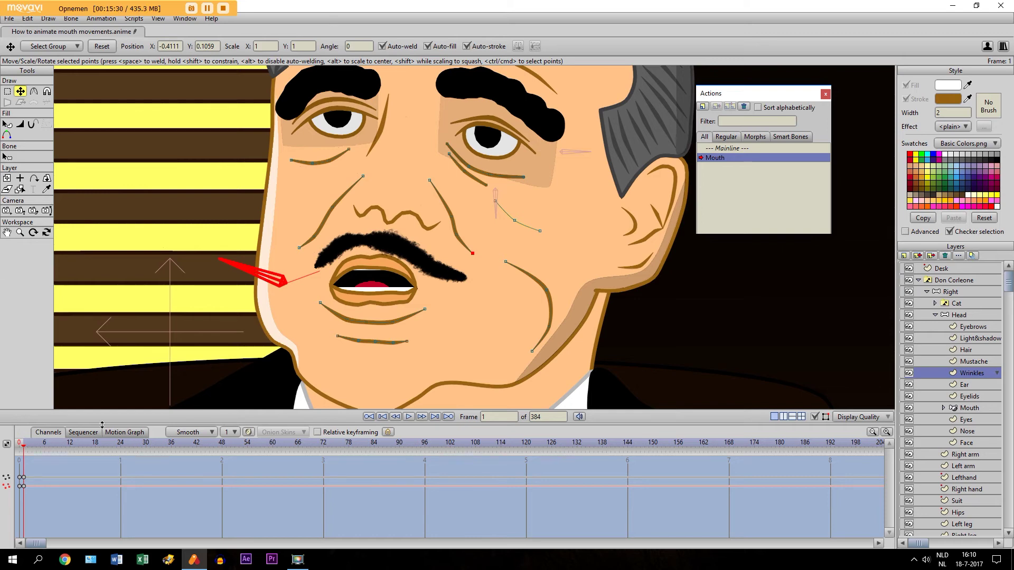
# Step: On the Face layer, box-select the jaw and chin points and move them slightly down, then check the outline without overlays
pyautogui.click(7, 232)
pyautogui.moveTo(280, 299); pyautogui.dragTo(282, 262)
pyautogui.click(932, 442)
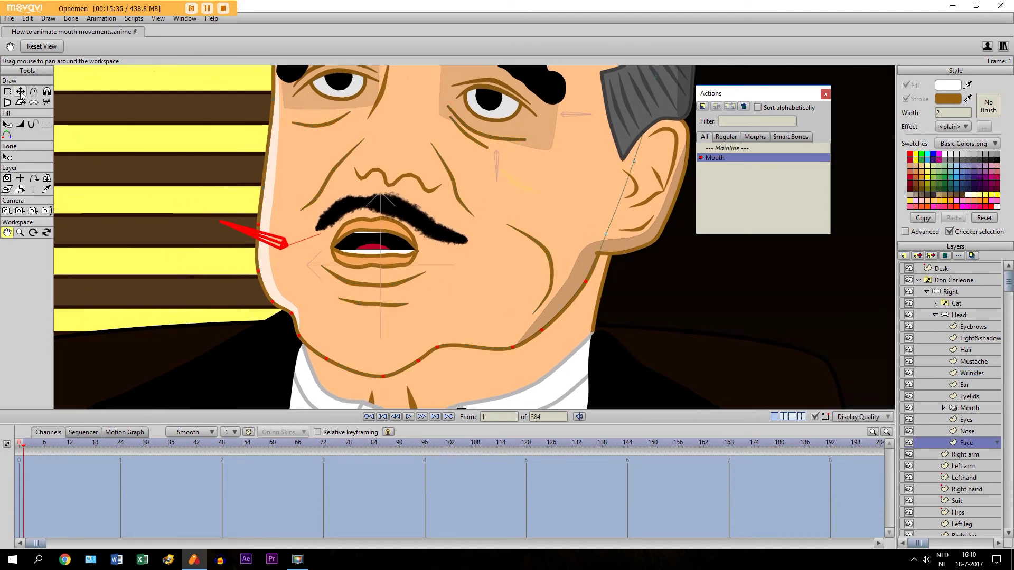
pyautogui.click(7, 103)
pyautogui.click(8, 92)
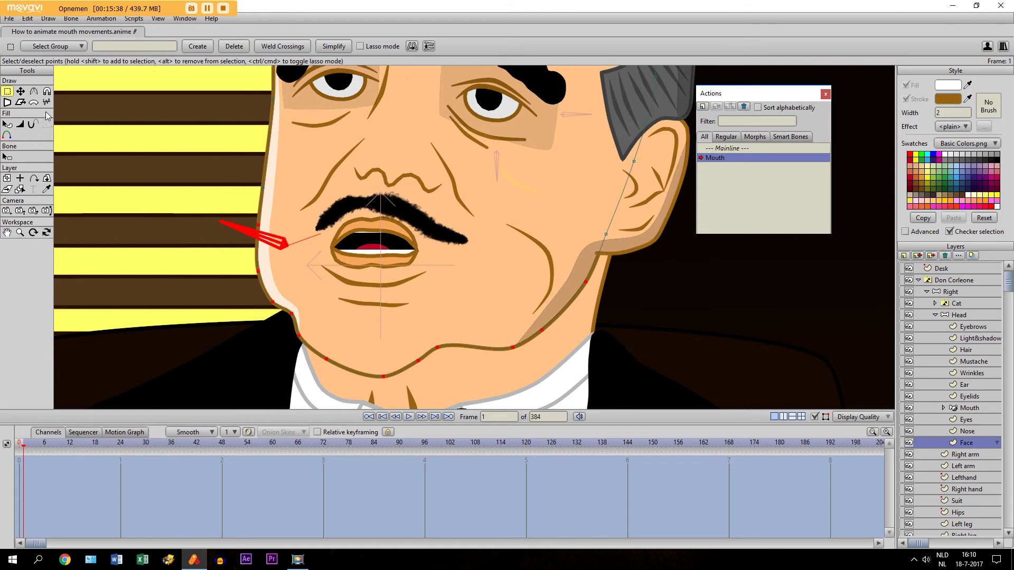
pyautogui.click(20, 91)
pyautogui.click(8, 92)
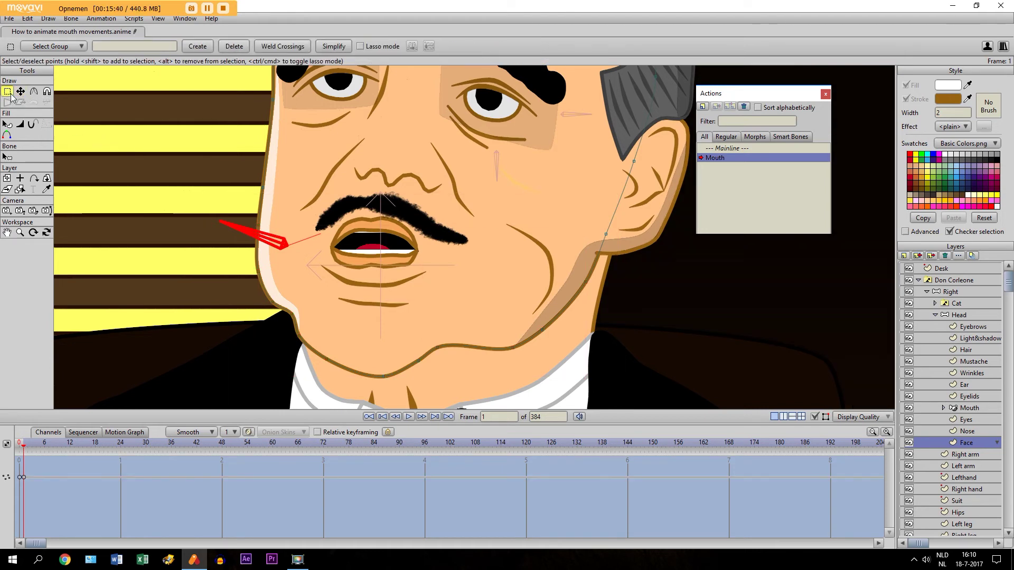
pyautogui.moveTo(202, 197); pyautogui.dragTo(590, 392)
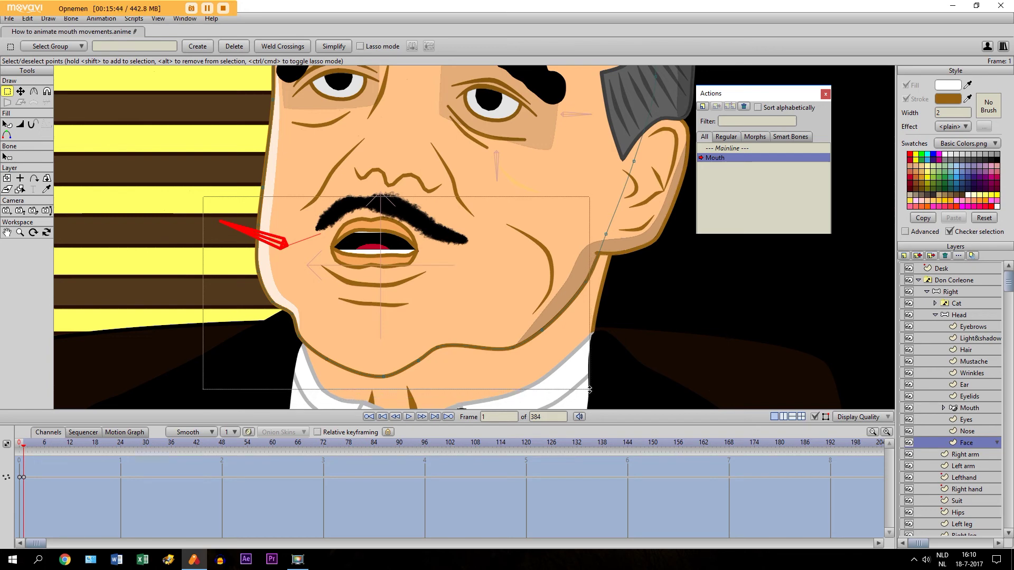
pyautogui.click(21, 92)
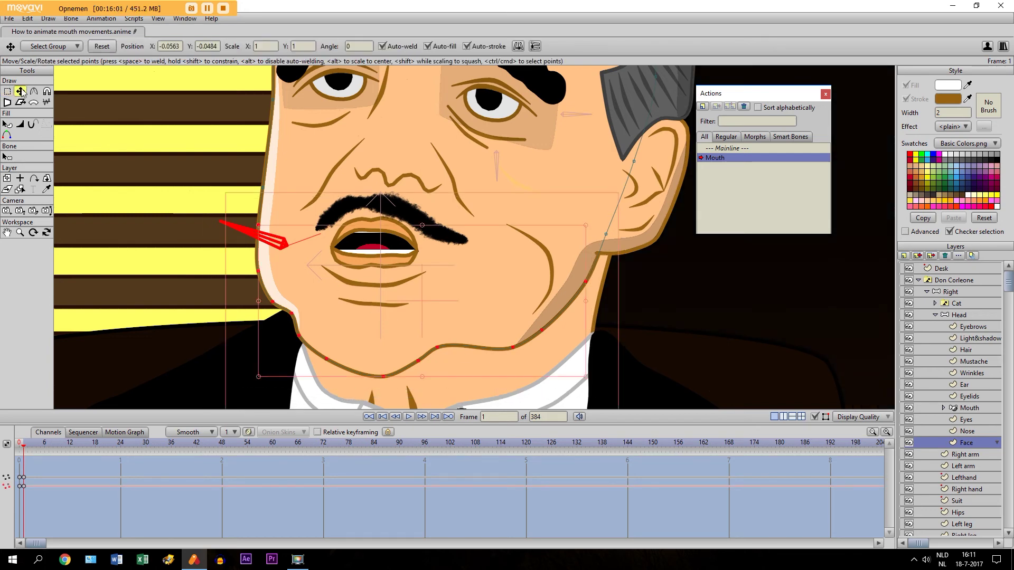
pyautogui.moveTo(397, 343); pyautogui.dragTo(396, 352)
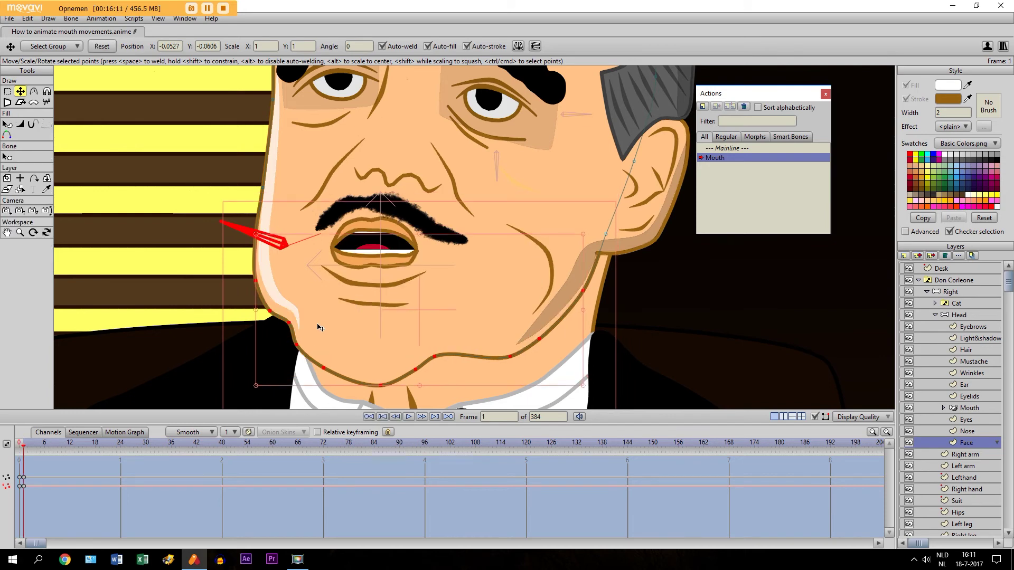
pyautogui.click(815, 417)
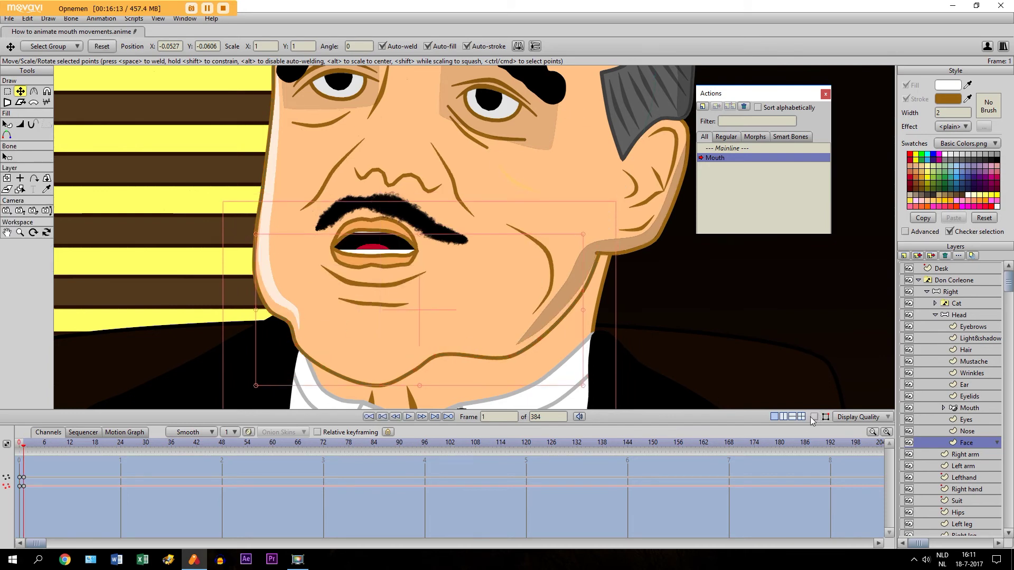
pyautogui.click(7, 232)
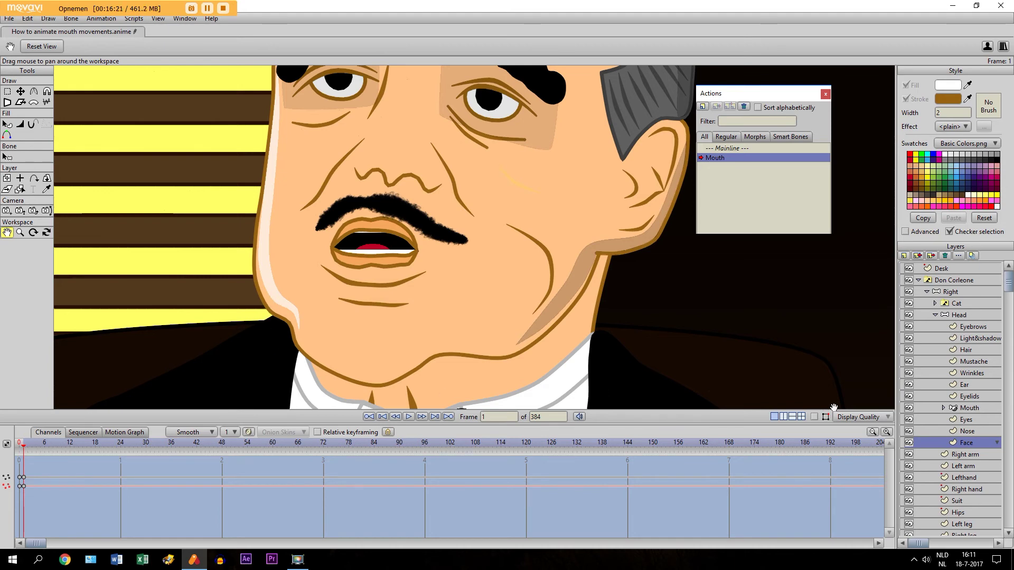
# Step: On the Light&shadow layer, select the highlight's lower points along the cheek and jaw and adjust them to follow the opened jaw
pyautogui.click(961, 341)
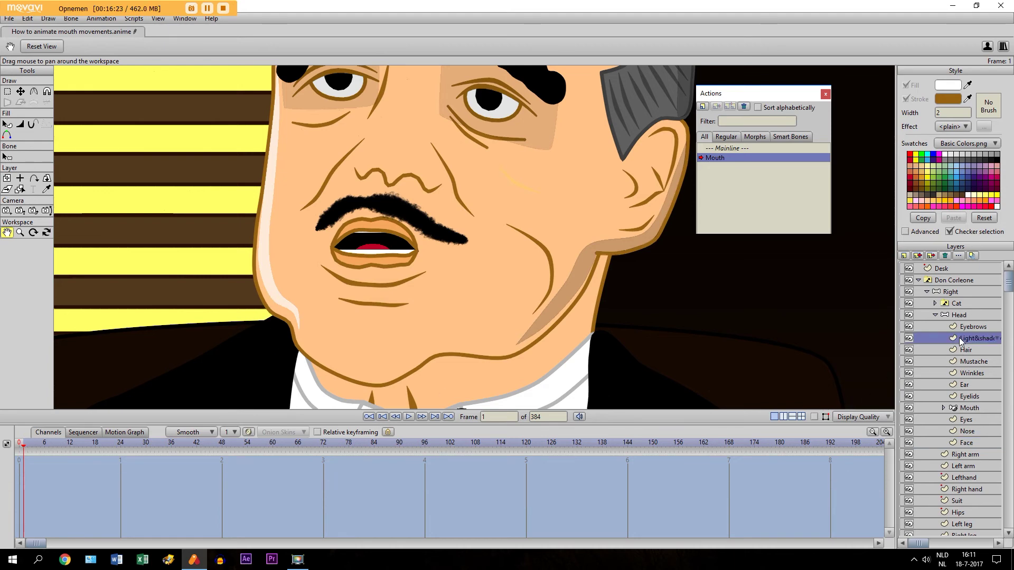
pyautogui.click(814, 418)
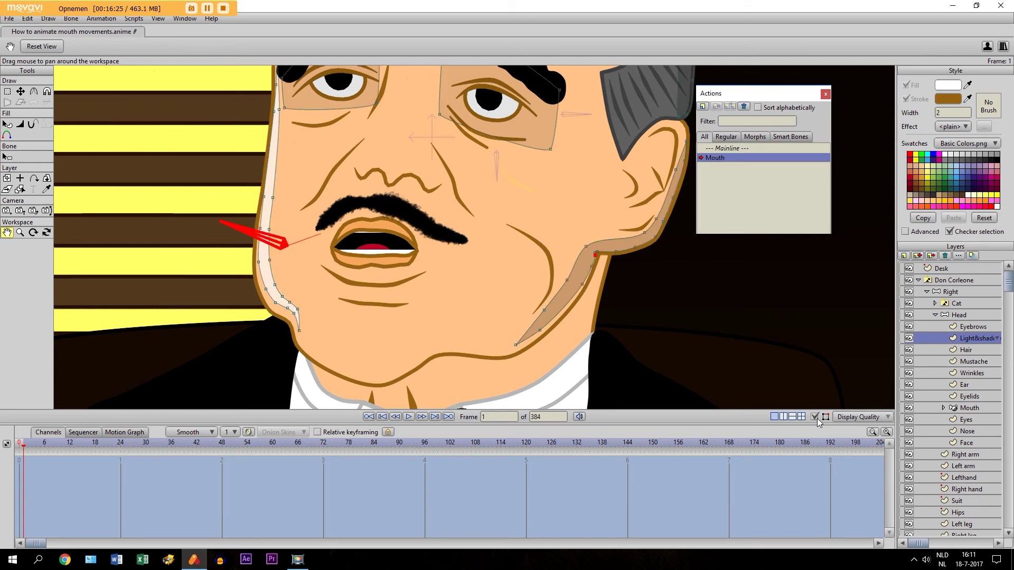
pyautogui.click(8, 93)
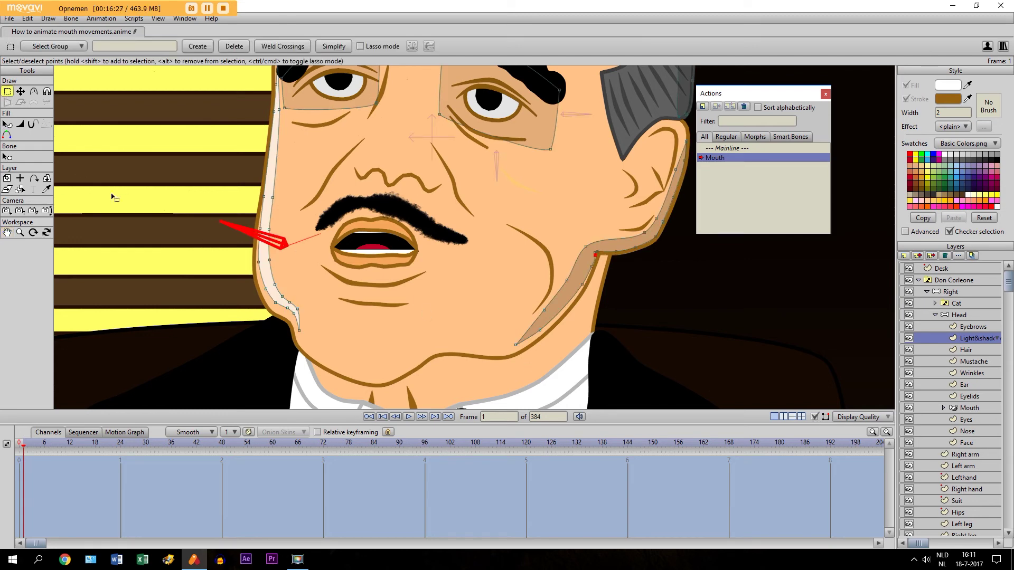
pyautogui.moveTo(247, 258); pyautogui.dragTo(317, 343)
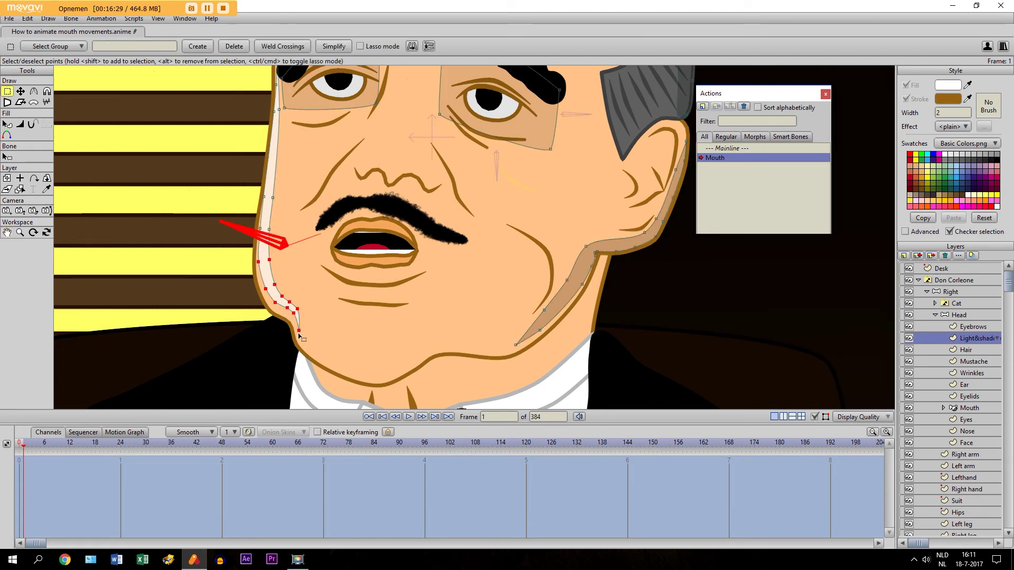
pyautogui.click(33, 104)
pyautogui.click(8, 233)
# Step: Compare the face's closed and open mouth poses by stepping repeatedly between frames 0 and 1
pyautogui.moveTo(475, 227); pyautogui.dragTo(284, 207)
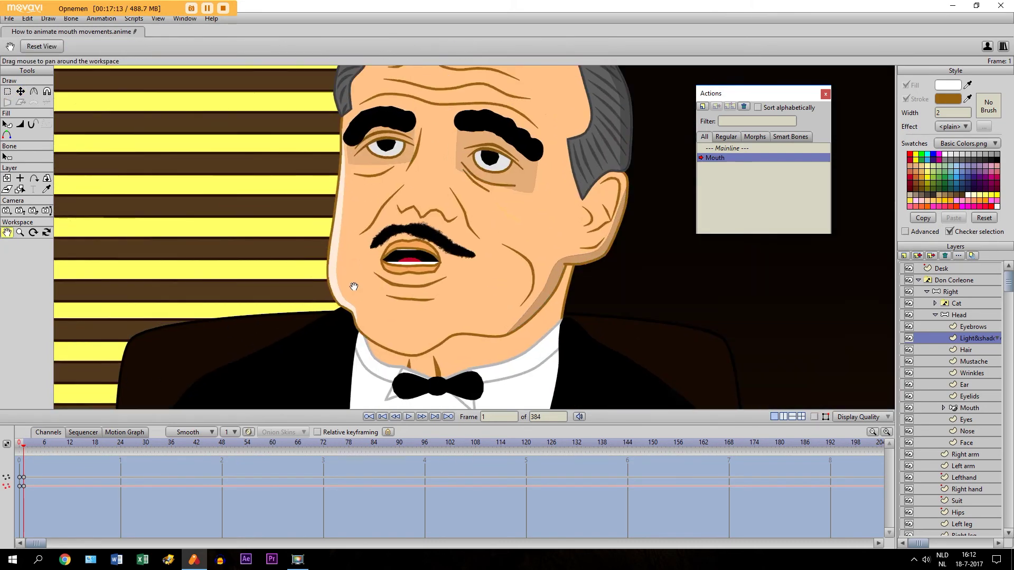
pyautogui.hotkey('ctrl', 'Left')
pyautogui.hotkey('ctrl', 'Right')
pyautogui.hotkey('ctrl', 'Left')
pyautogui.hotkey('ctrl', 'Right')
pyautogui.hotkey('ctrl', 'Left')
pyautogui.hotkey('ctrl', 'Right')
pyautogui.hotkey('ctrl', 'Left')
pyautogui.hotkey('ctrl', 'Right')
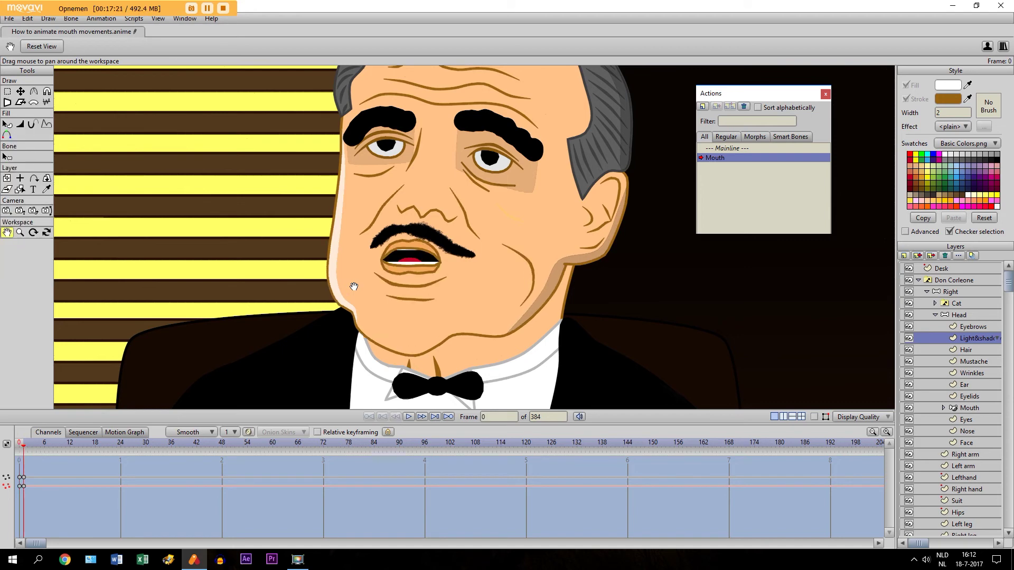
# Step: On the Mustache layer, reshape the mustache at frame 1 so it stretches wider and flatter over the open mouth
pyautogui.scroll(2, 382, 226)
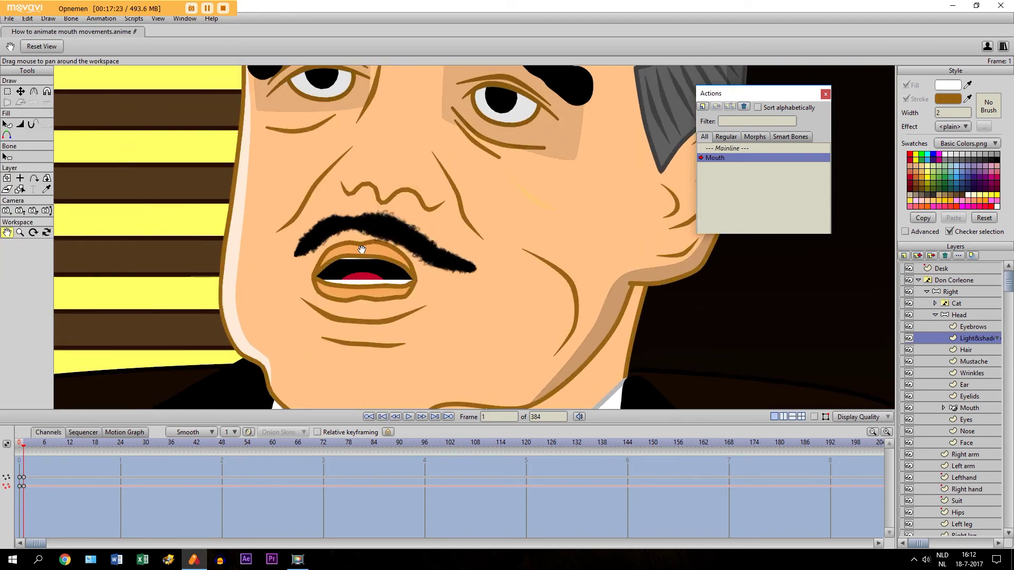
pyautogui.scroll(2, 369, 251)
pyautogui.click(971, 362)
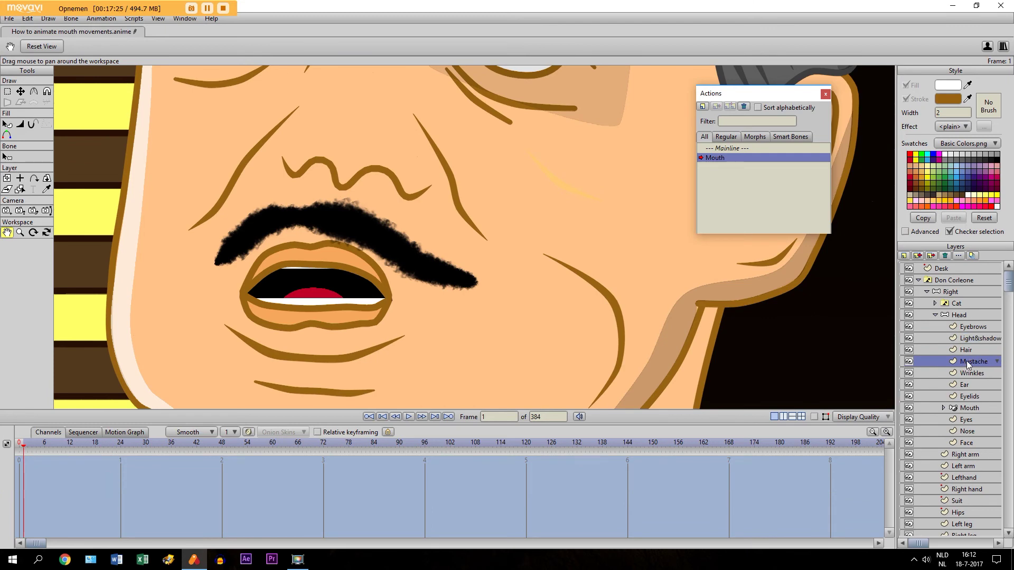
pyautogui.press('t')
pyautogui.scroll(-3, 341, 206)
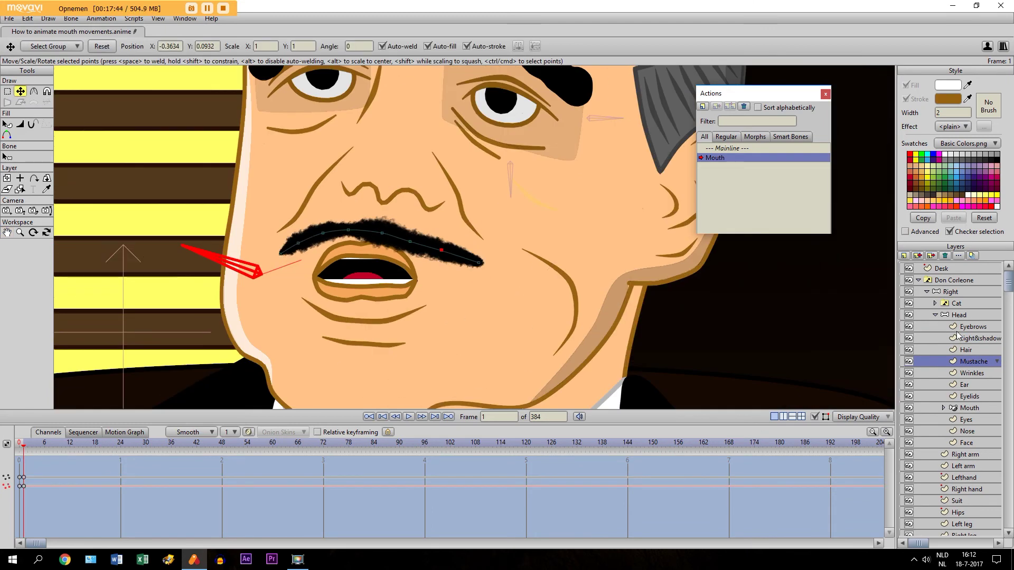
# Step: Select the Head layer and check the complete Mouth action by alternating between frames 0 and 1
pyautogui.click(957, 316)
pyautogui.hotkey('ctrl', 'Left')
pyautogui.hotkey('ctrl', 'Right')
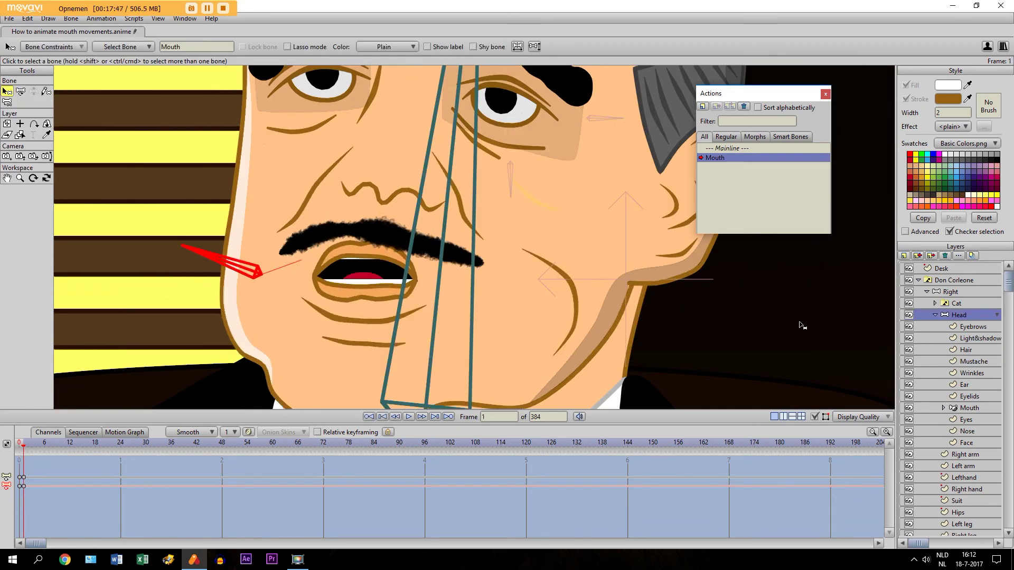
pyautogui.scroll(-3, 658, 270)
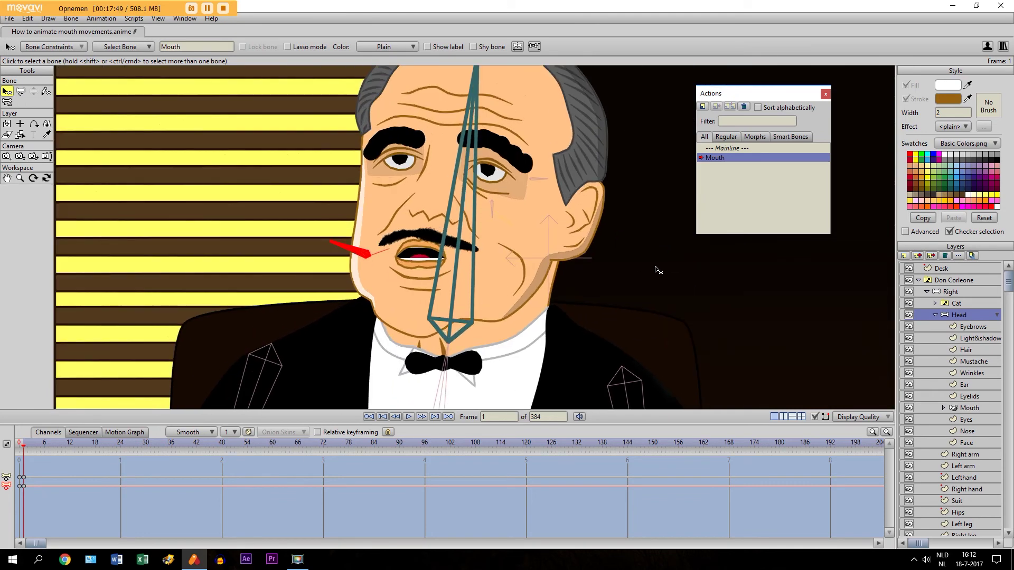
pyautogui.hotkey('ctrl', 'Left')
pyautogui.hotkey('ctrl', 'Right')
pyautogui.hotkey('ctrl', 'Left')
pyautogui.hotkey('ctrl', 'Right')
pyautogui.hotkey('ctrl', 'Left')
pyautogui.hotkey('ctrl', 'Right')
pyautogui.hotkey('ctrl', 'Left')
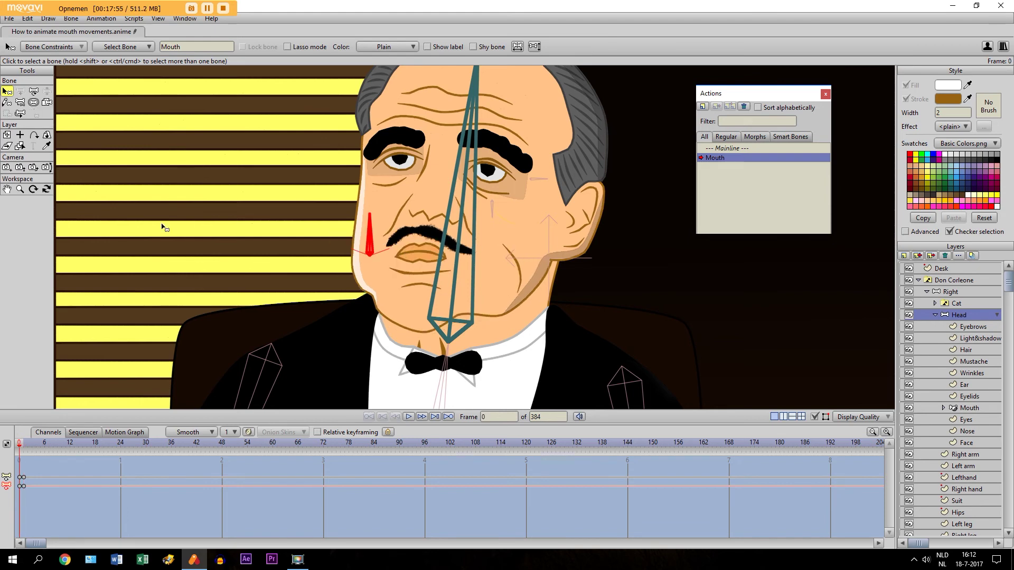
# Step: Return from the Mouth action to the Mainline animation, with the whole head in view
pyautogui.click(7, 189)
pyautogui.moveTo(693, 123); pyautogui.dragTo(685, 173)
pyautogui.click(721, 149)
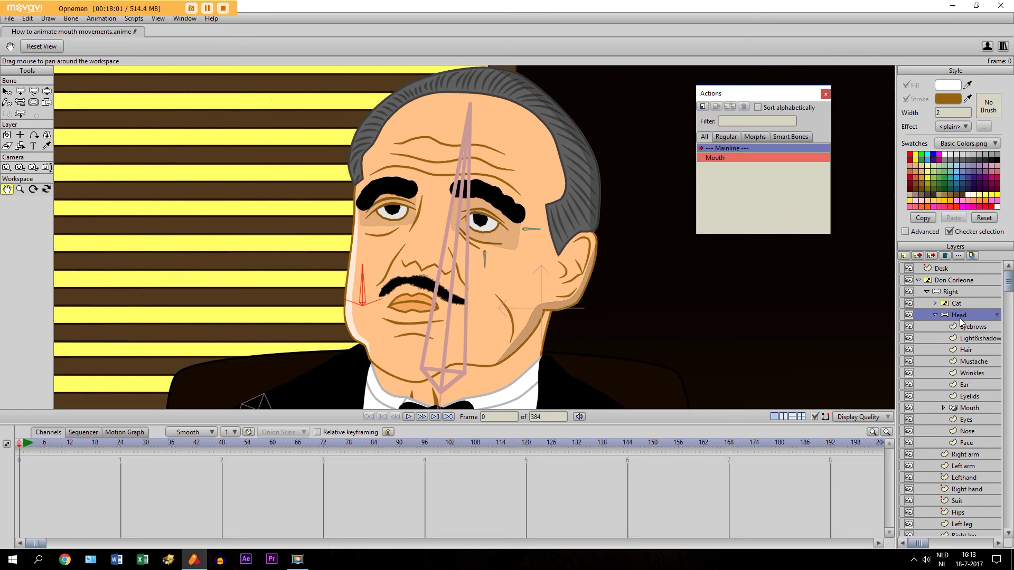
# Step: Swing the Mouth bone outward and back with Manipulate Bones to test the smart bone's mouth opening
pyautogui.scroll(3, 639, 316)
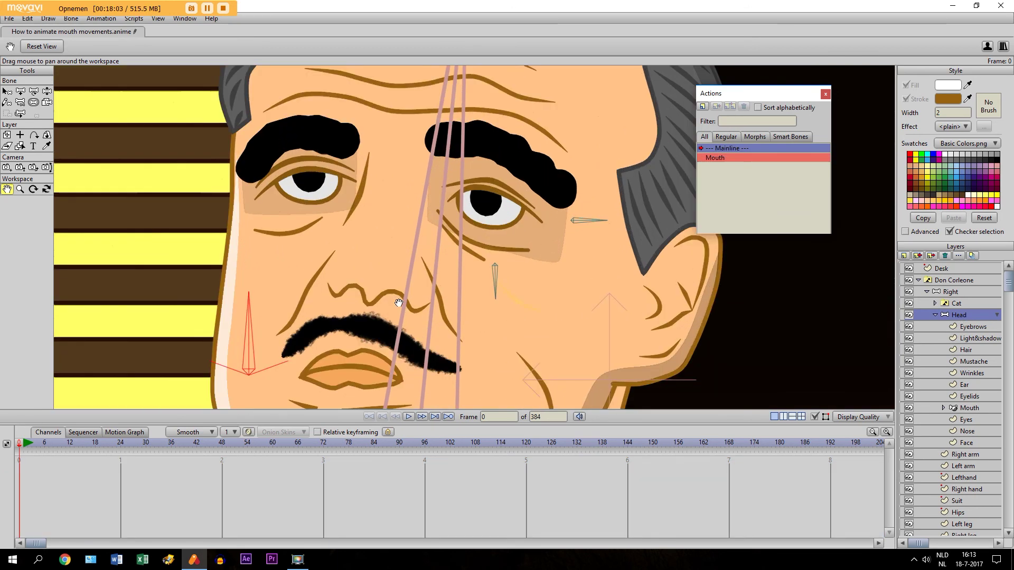
pyautogui.scroll(-2, 639, 315)
pyautogui.click(46, 93)
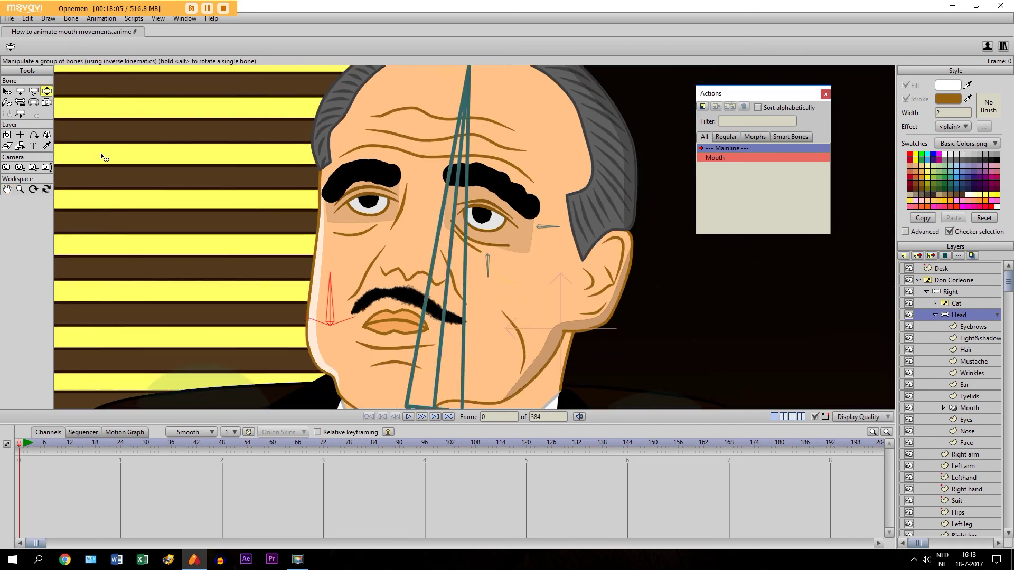
pyautogui.moveTo(331, 304); pyautogui.dragTo(285, 270)
pyautogui.moveTo(338, 300)
pyautogui.mouseDown()
pyautogui.moveTo(311, 359)
pyautogui.moveTo(335, 298)
pyautogui.mouseUp()
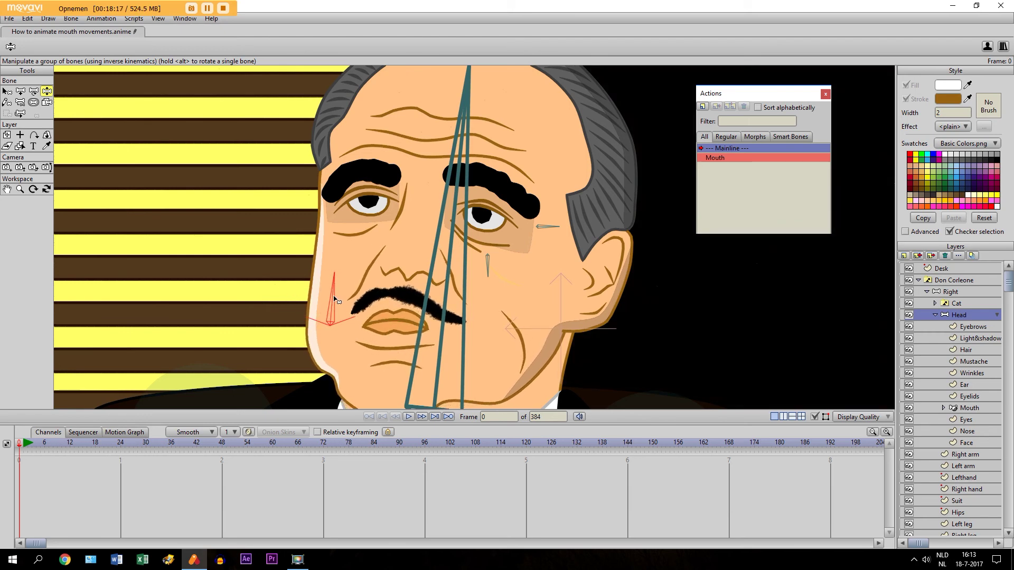
# Step: Go to frame 1 and import the audio file "D2 - We've known......" above the Desk layer
pyautogui.click(24, 445)
pyautogui.click(943, 269)
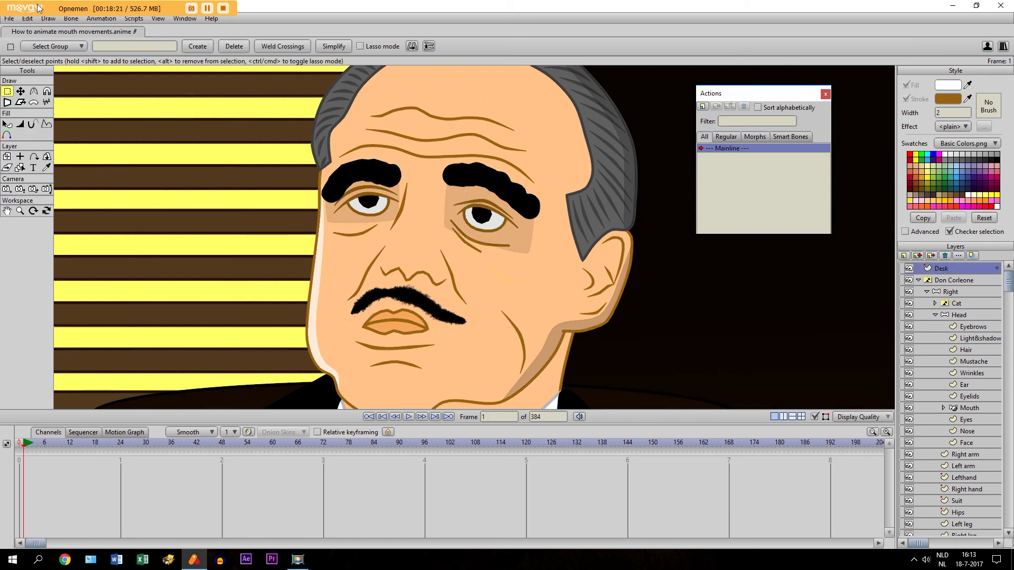
pyautogui.click(9, 20)
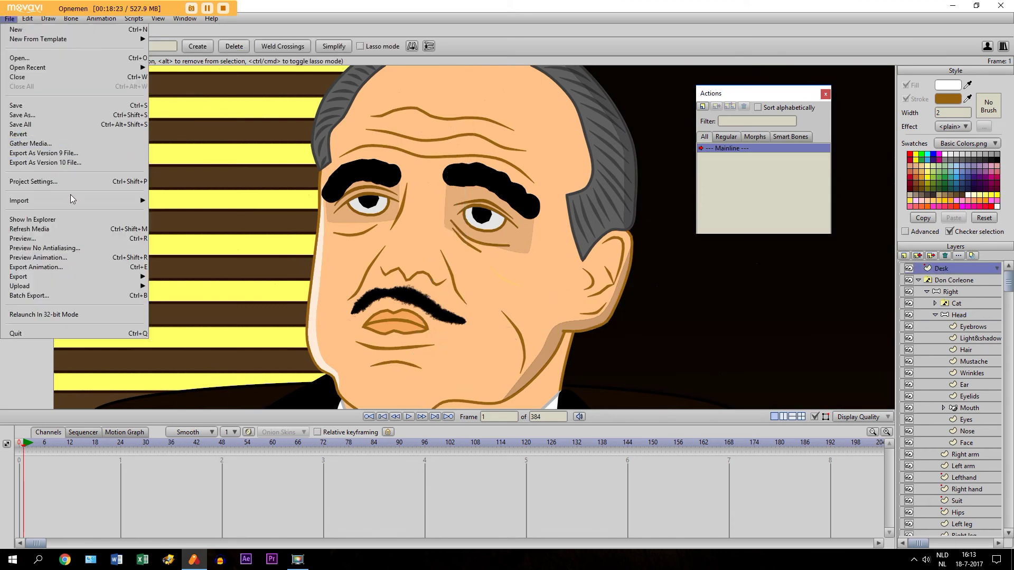
pyautogui.moveTo(136, 201)
pyautogui.click(174, 278)
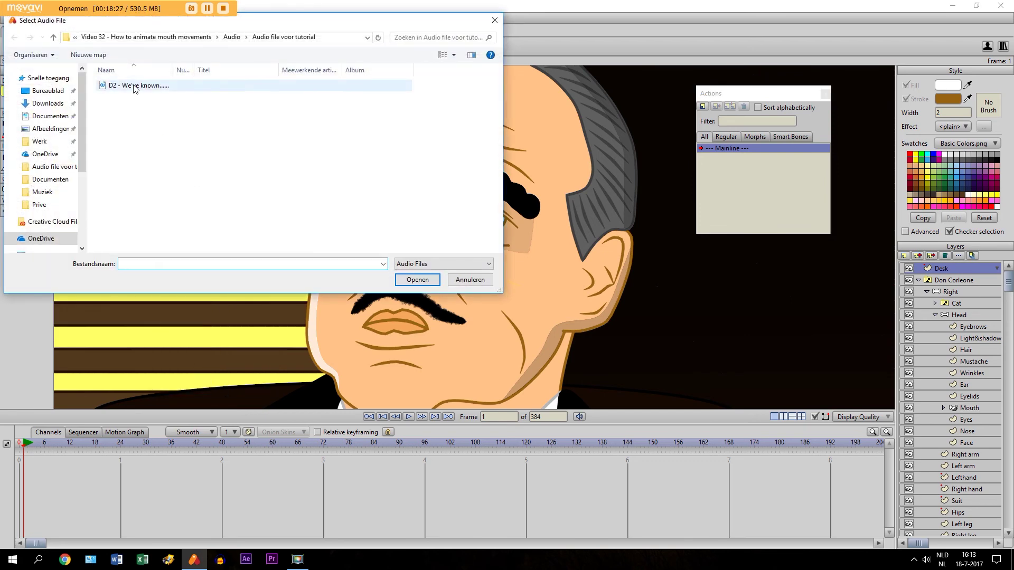
pyautogui.doubleClick(134, 87)
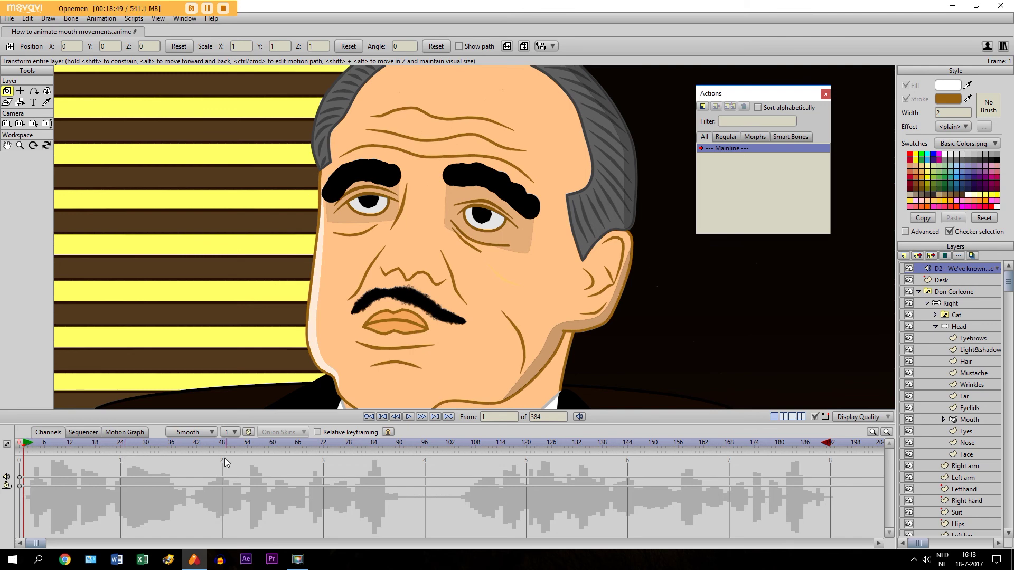
# Step: On the Head layer, keyframe the Mouth bone in its closed position at frame 2, just before the speech starts
pyautogui.click(28, 445)
pyautogui.click(30, 445)
pyautogui.click(29, 445)
pyautogui.click(962, 327)
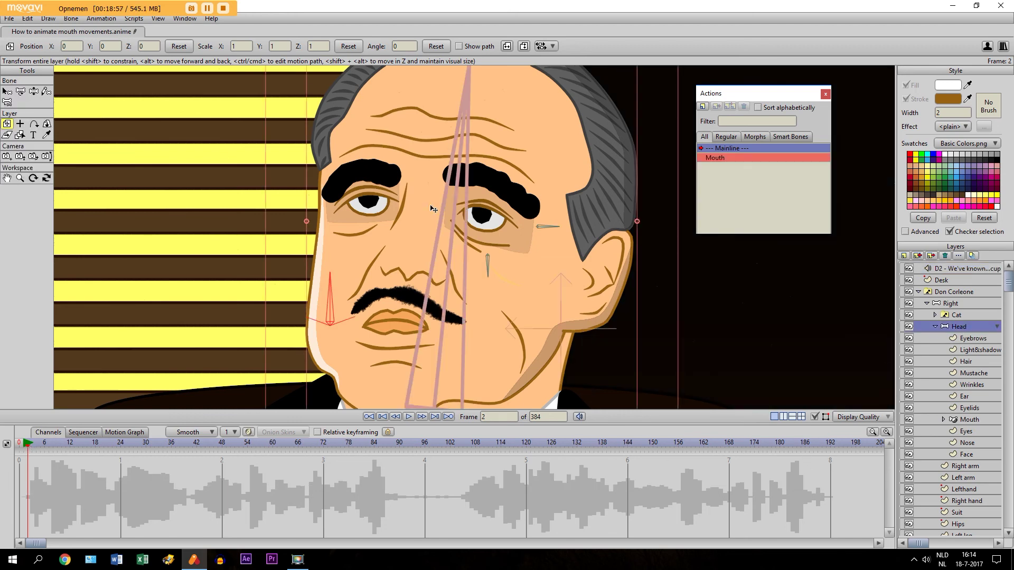
pyautogui.click(33, 91)
pyautogui.click(330, 305)
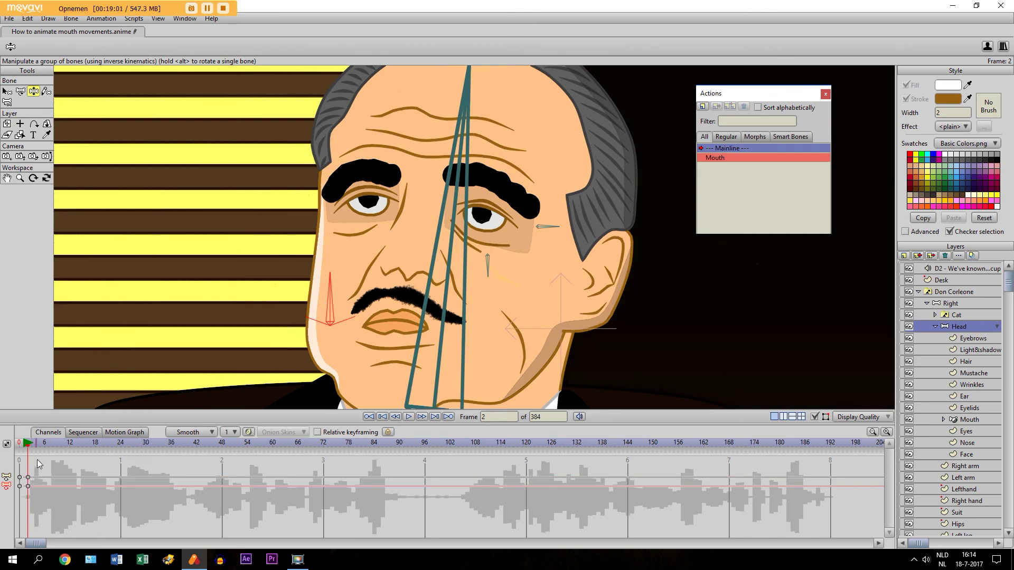
# Step: At frame 5, rotate the Mouth bone outward to open the mouth, and step through the frames to check the motion
pyautogui.hotkey('ctrl', 'Right')
pyautogui.hotkey('ctrl', 'Right')
pyautogui.hotkey('ctrl', 'Right')
pyautogui.moveTo(331, 302); pyautogui.dragTo(273, 329)
pyautogui.moveTo(331, 302); pyautogui.dragTo(355, 311)
pyautogui.press('Left')
pyautogui.press('Left')
pyautogui.press('Left')
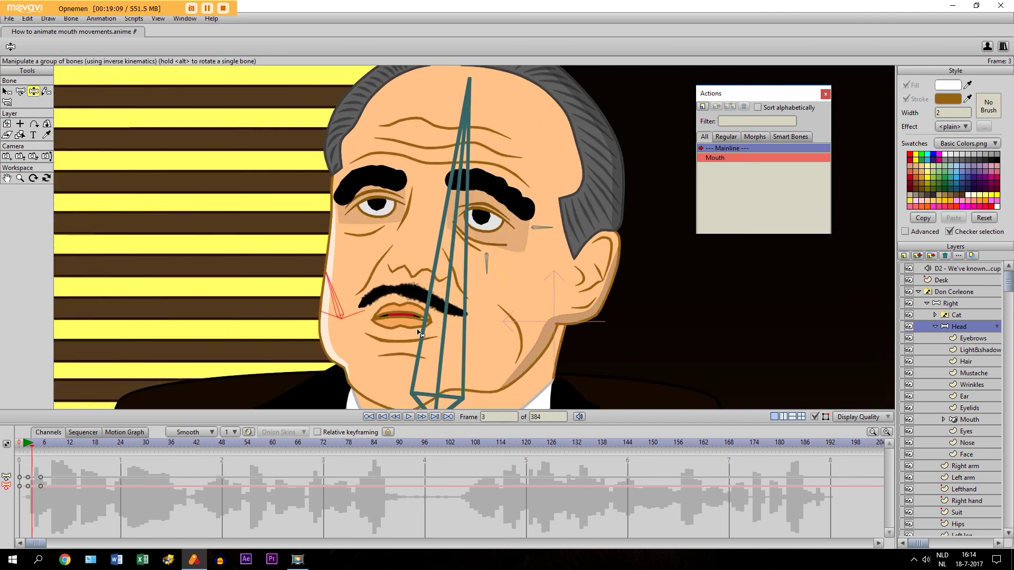
pyautogui.press('Right')
pyautogui.press('Right')
pyautogui.press('Right')
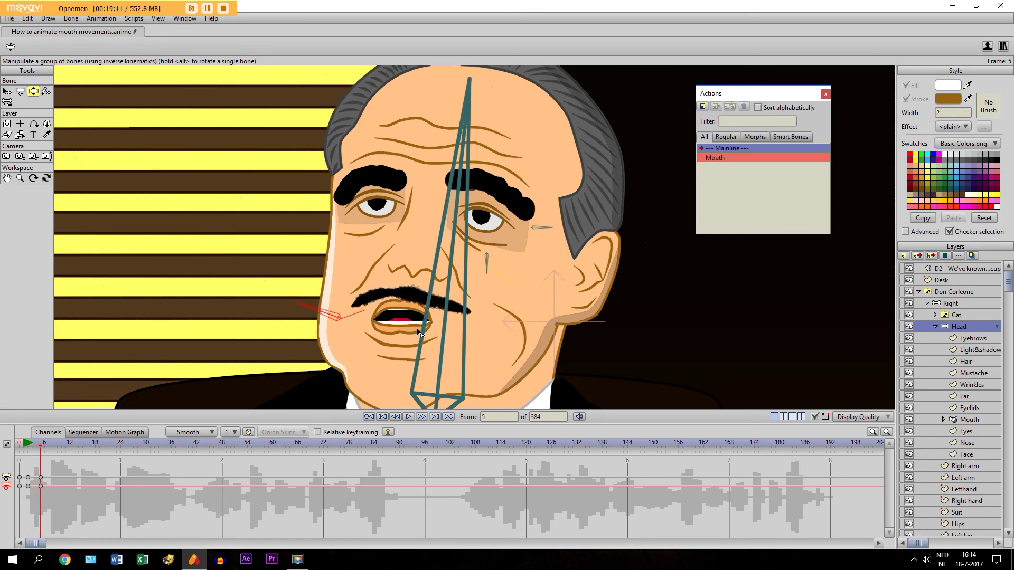
# Step: At frame 8, rotate the Mouth bone back upright to close the mouth
pyautogui.press('Right')
pyautogui.press('Right')
pyautogui.press('Right')
pyautogui.moveTo(302, 328); pyautogui.dragTo(326, 307)
pyautogui.press('Right')
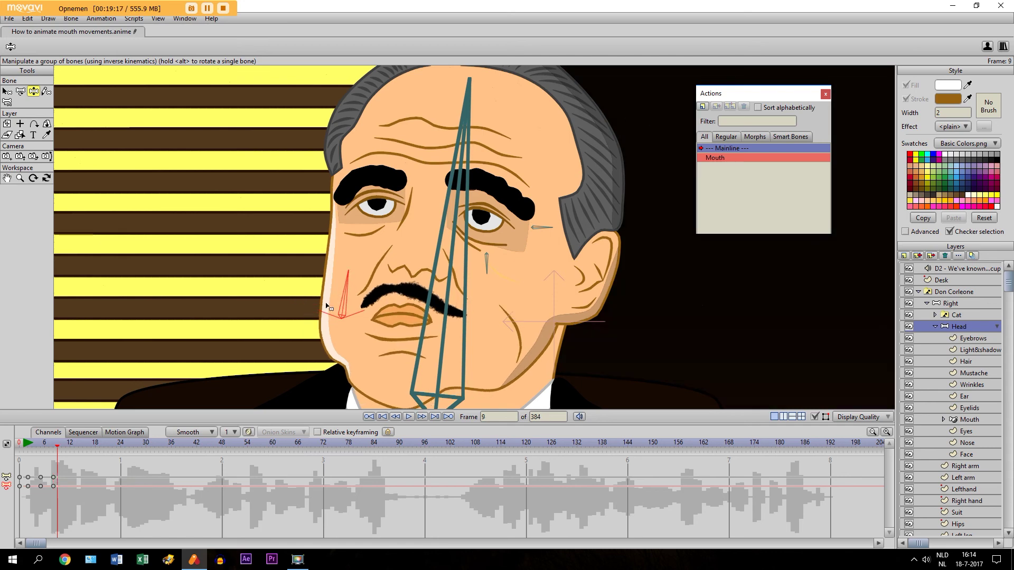
# Step: Copy the mouth keyframes at frames 5 and 8 and paste them repeatedly at three-frame intervals up to frame 32
pyautogui.press('Right')
pyautogui.press('Right')
pyautogui.moveTo(28, 474); pyautogui.dragTo(100, 500)
pyautogui.hotkey('ctrl', 'Right')
pyautogui.hotkey('ctrl', 'Right')
pyautogui.hotkey('ctrl', 'Right')
pyautogui.hotkey('ctrl', 'Right')
pyautogui.hotkey('ctrl', 'Right')
pyautogui.hotkey('ctrl', 'Right')
pyautogui.hotkey('ctrl', 'Right')
pyautogui.hotkey('ctrl', 'Right')
pyautogui.hotkey('ctrl', 'Right')
pyautogui.hotkey('ctrl', 'Right')
pyautogui.hotkey('ctrl', 'Right')
pyautogui.hotkey('ctrl', 'Right')
pyautogui.hotkey('ctrl', 'Right')
pyautogui.hotkey('ctrl', 'Right')
pyautogui.hotkey('ctrl', 'Right')
pyautogui.hotkey('ctrl', 'Right')
pyautogui.hotkey('ctrl', 'Right')
pyautogui.hotkey('ctrl', 'Right')
pyautogui.moveTo(31, 449); pyautogui.dragTo(155, 464)
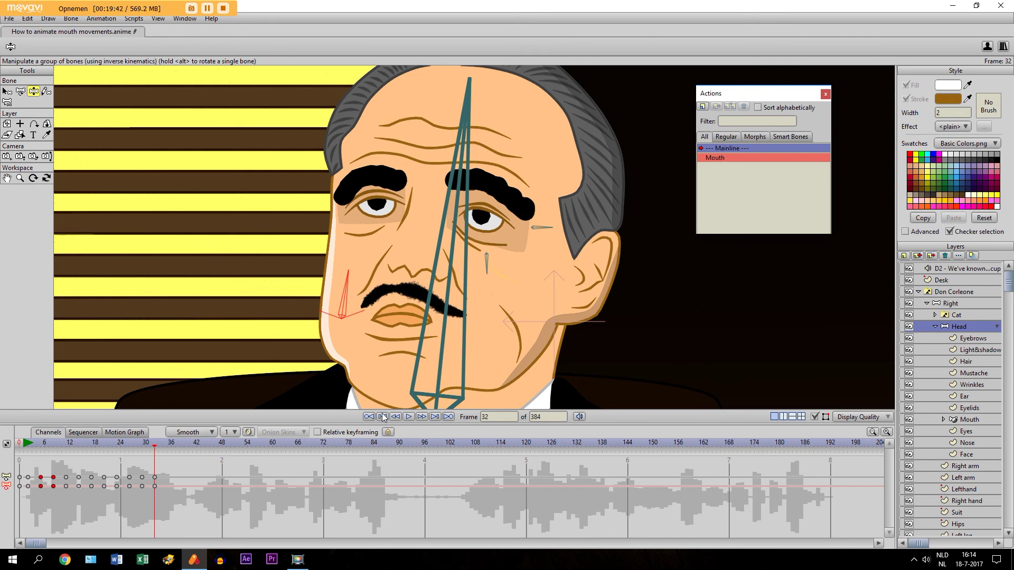
pyautogui.click(6, 178)
pyautogui.moveTo(376, 296); pyautogui.dragTo(376, 243)
pyautogui.scroll(3, 376, 231)
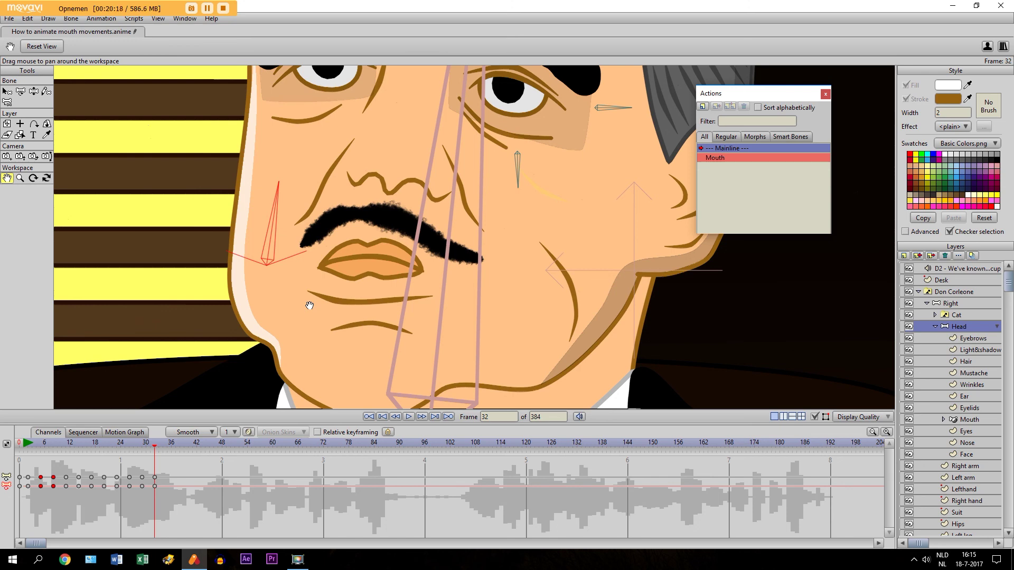
pyautogui.scroll(-1, 310, 306)
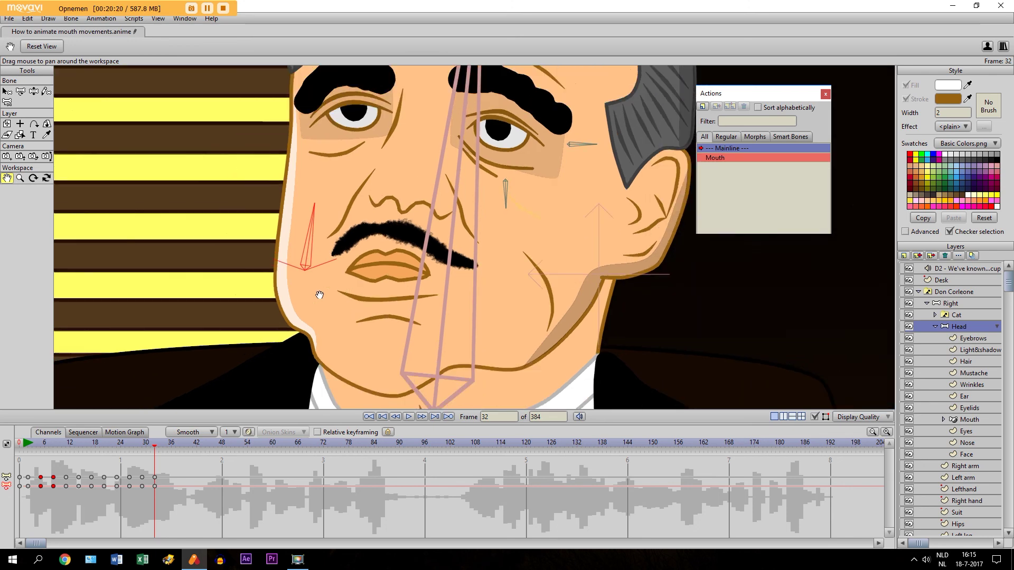
pyautogui.scroll(-1, 319, 293)
pyautogui.scroll(-2, 311, 289)
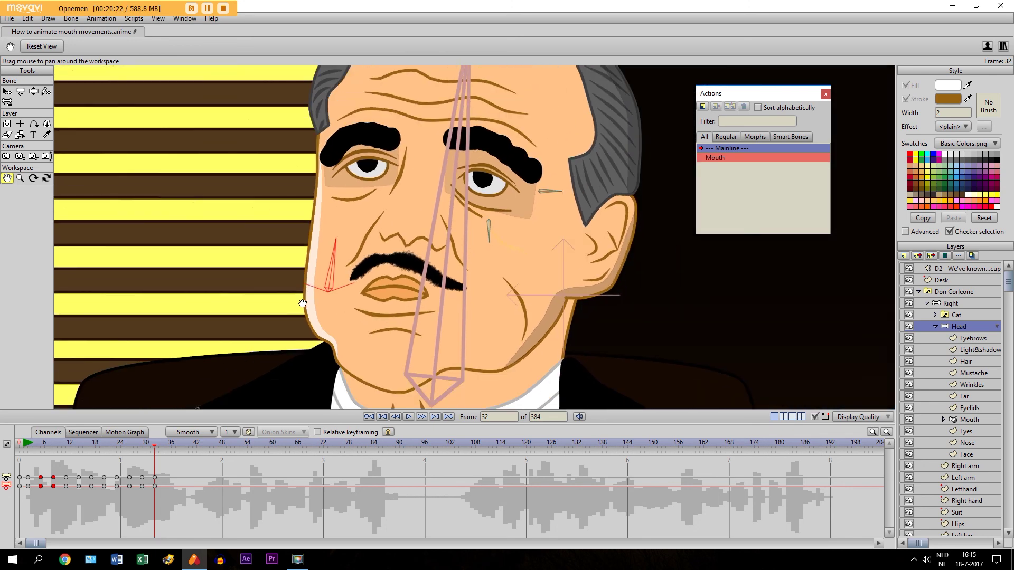
pyautogui.moveTo(302, 303); pyautogui.dragTo(295, 298)
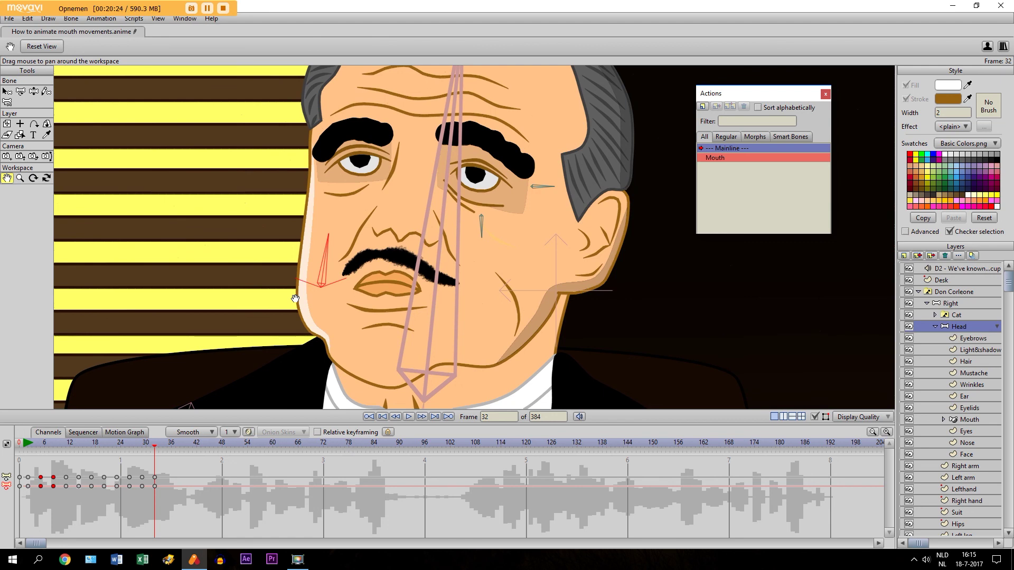